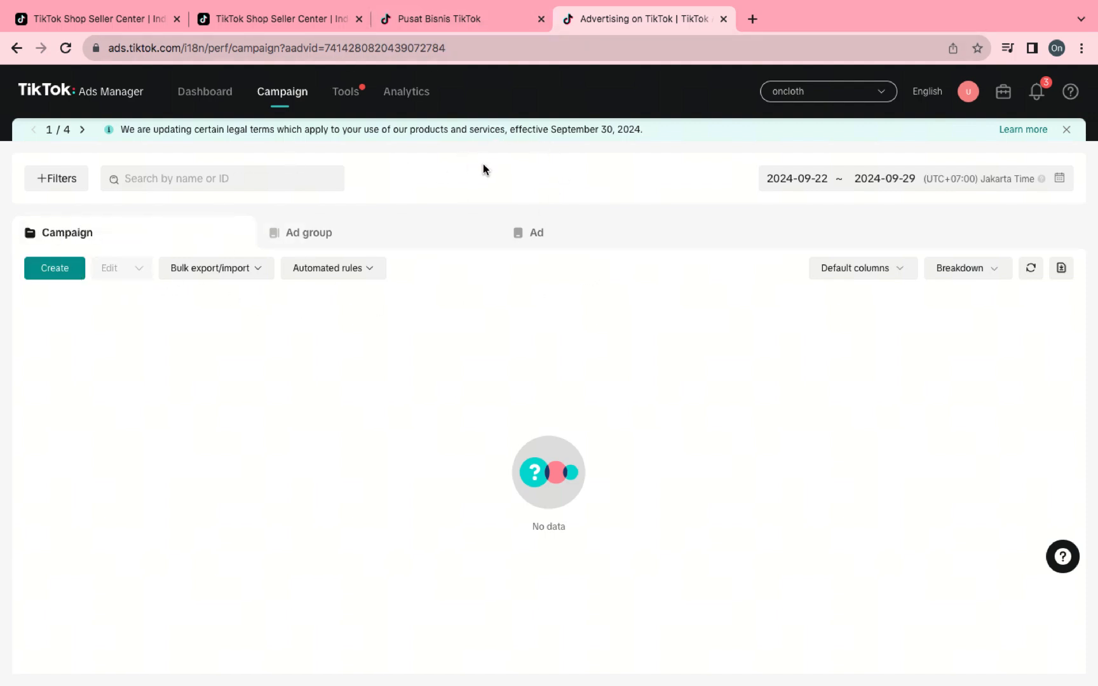
Step: Create a new ad campaign with Community interaction as the advertising objective and go to its settings
click(55, 268)
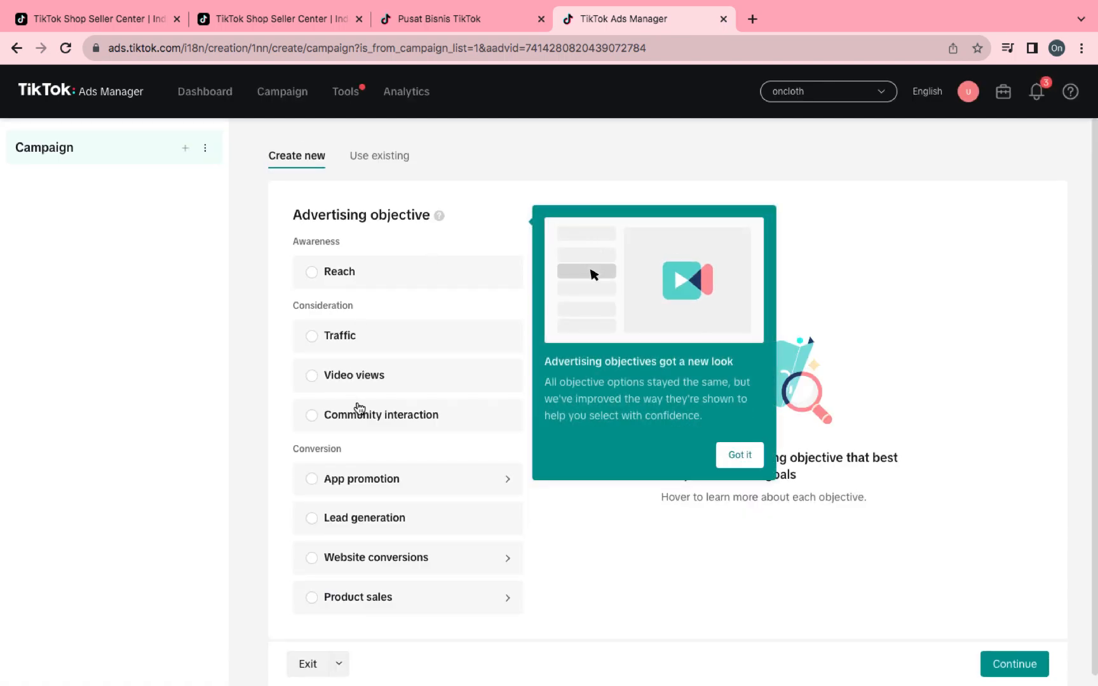
mouse_move(361, 417)
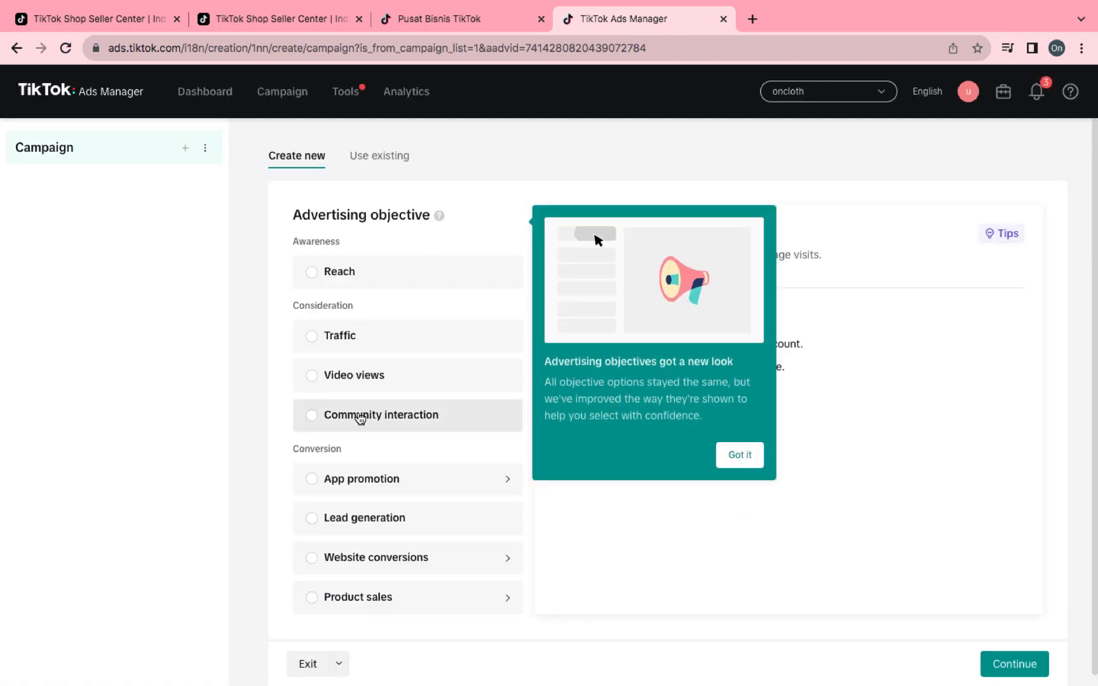
click(361, 416)
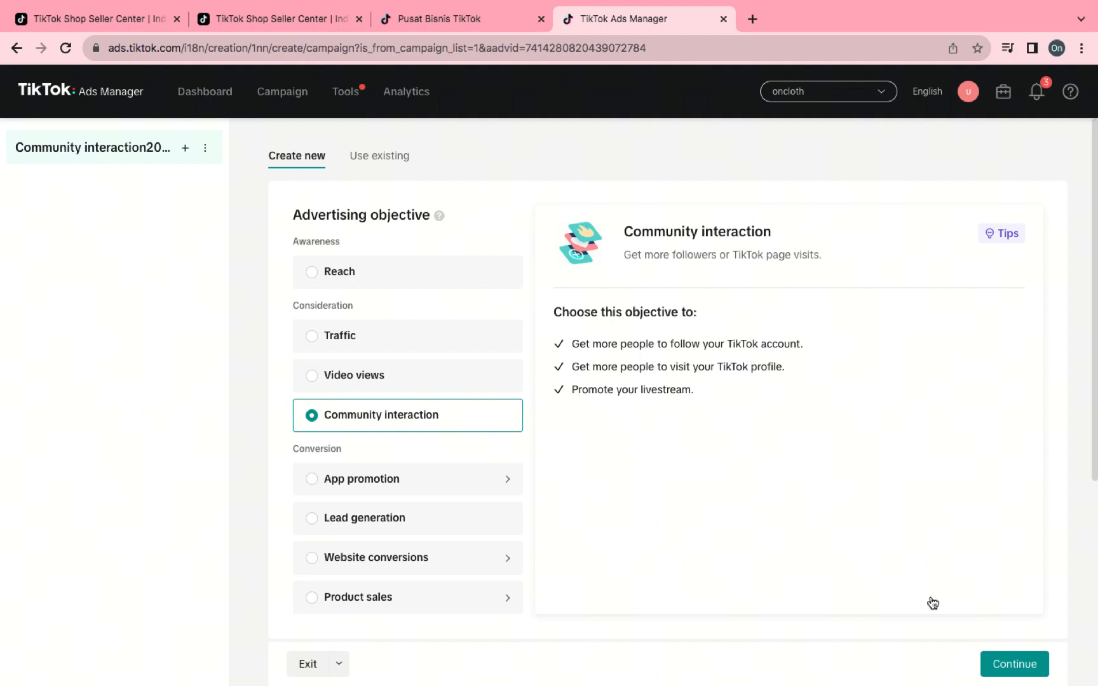
scroll(953, 635, down, 5)
click(1011, 663)
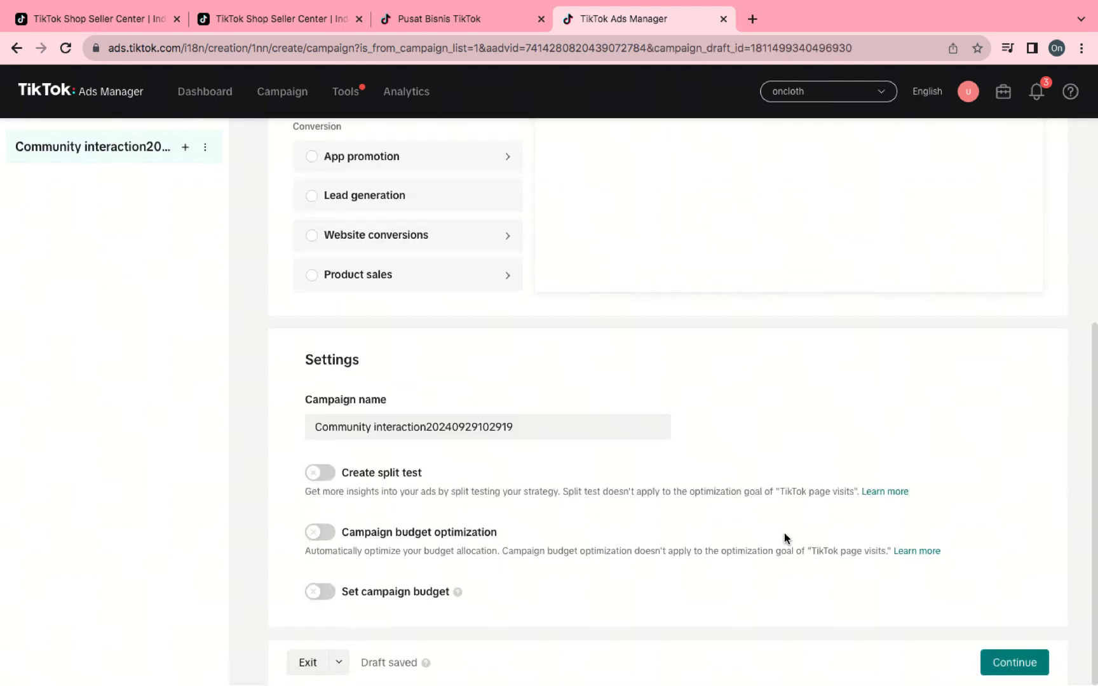
Step: Name the campaign "FOLLOW ONCLOTH | 290924" and continue to the ad group setup
triple_click(531, 429)
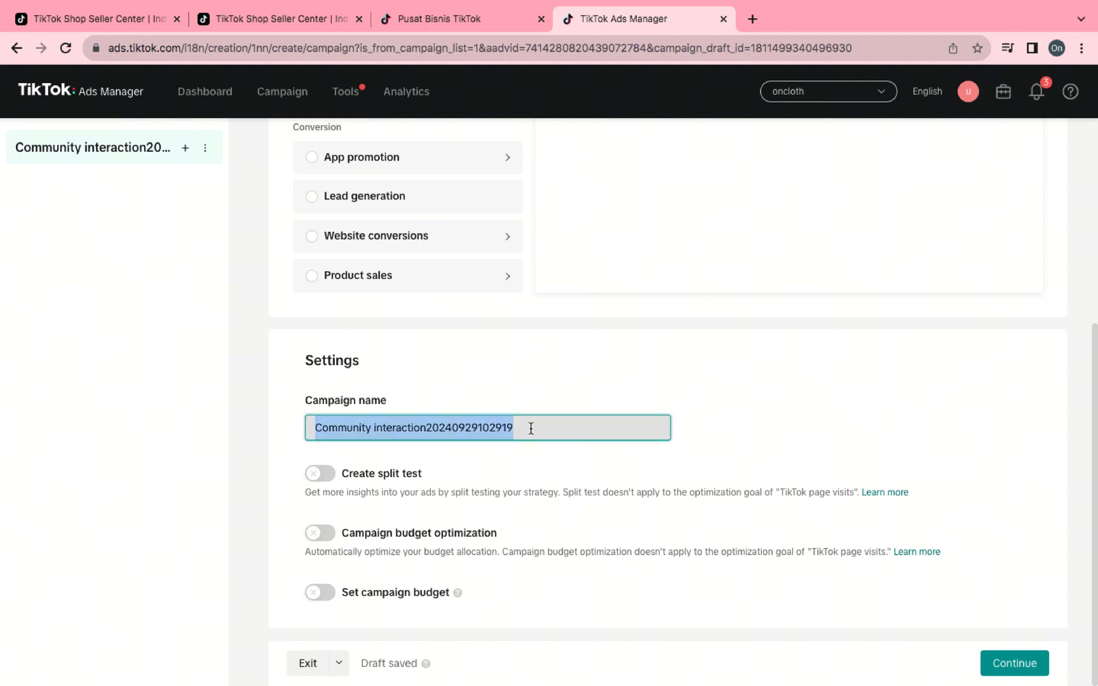
text(FOO)
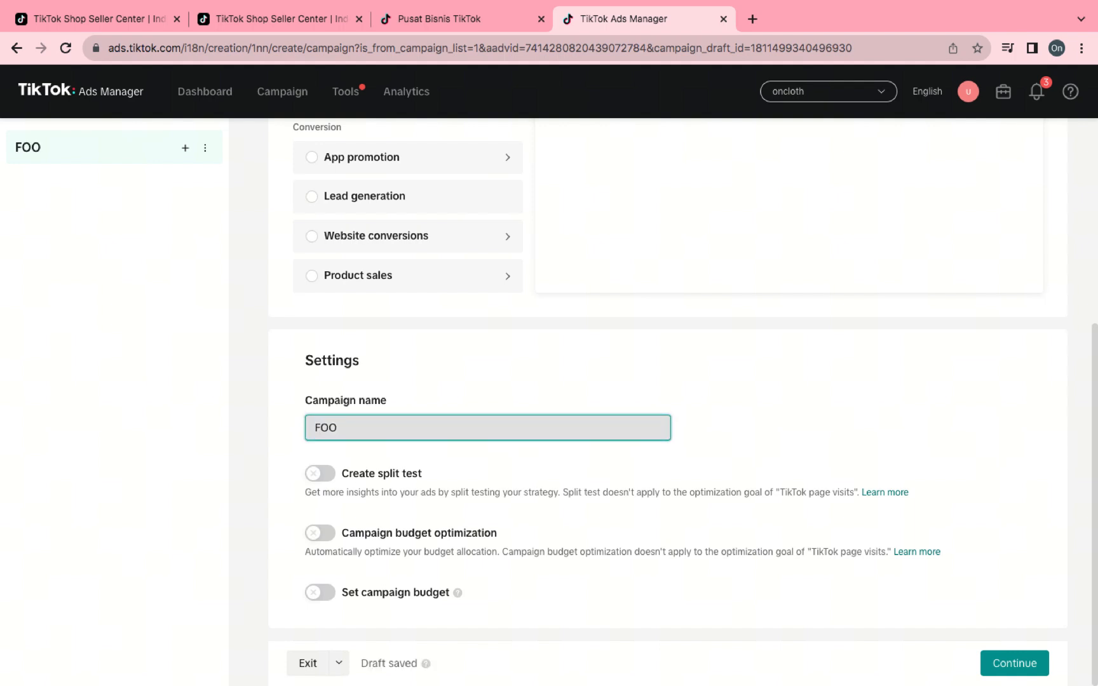
key(BackSpace)
text(LLO W)
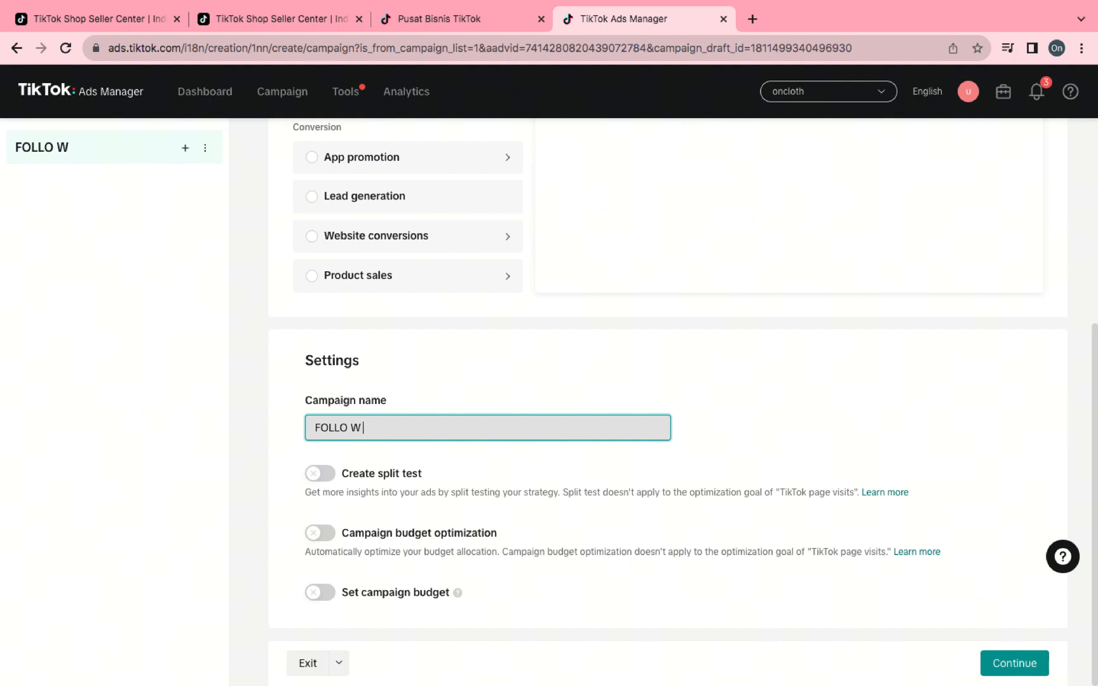
text( ONCLOTH)
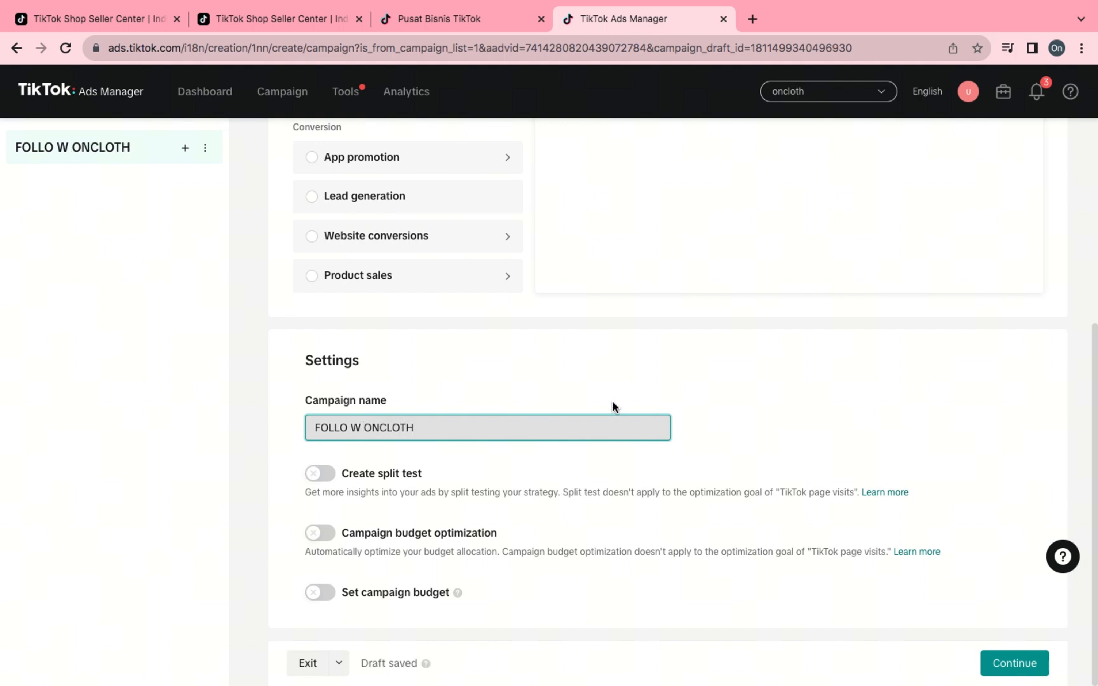
click(351, 427)
key(BackSpace)
text(|)
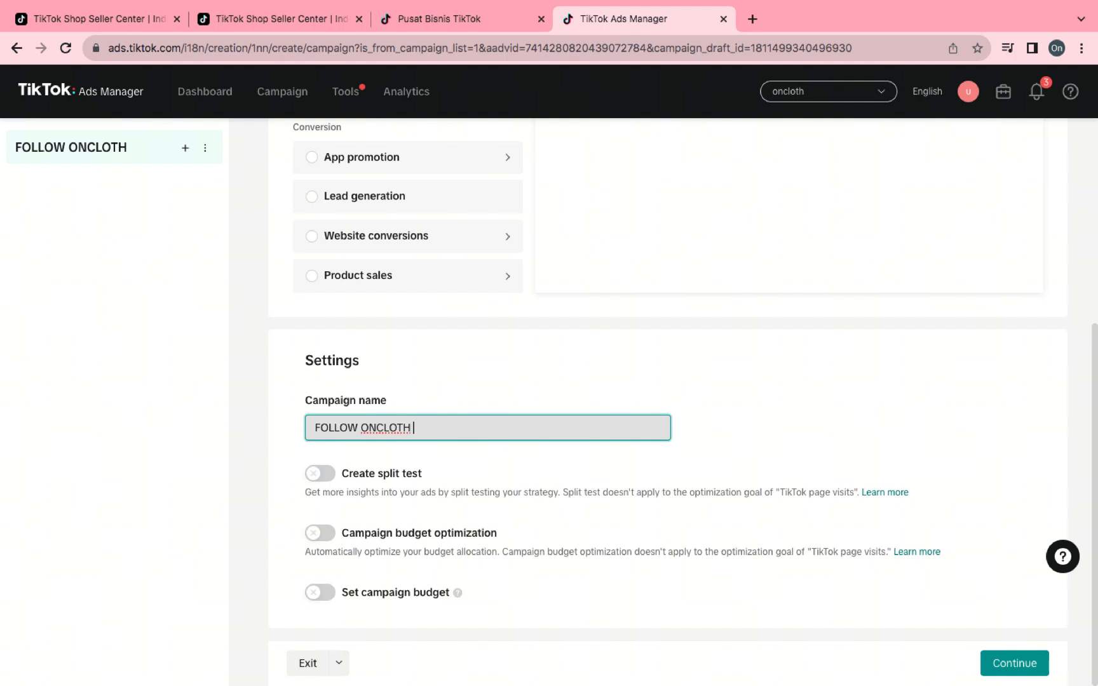
mouse_move(778, 5)
text(290924)
scroll(659, 539, down, 1)
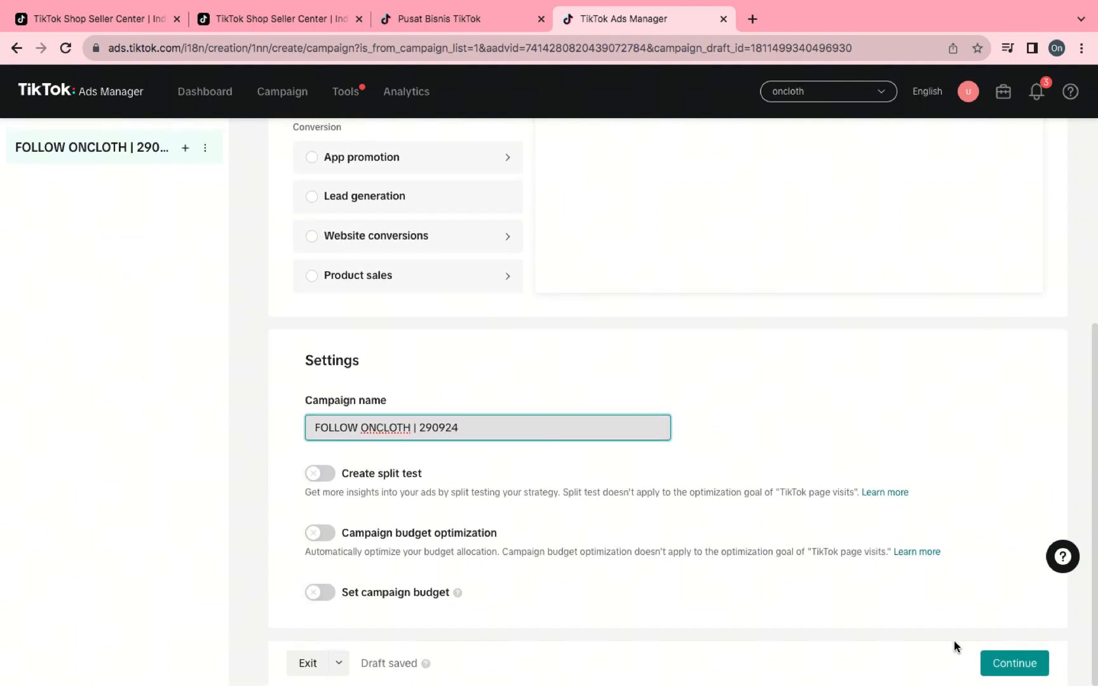
click(994, 665)
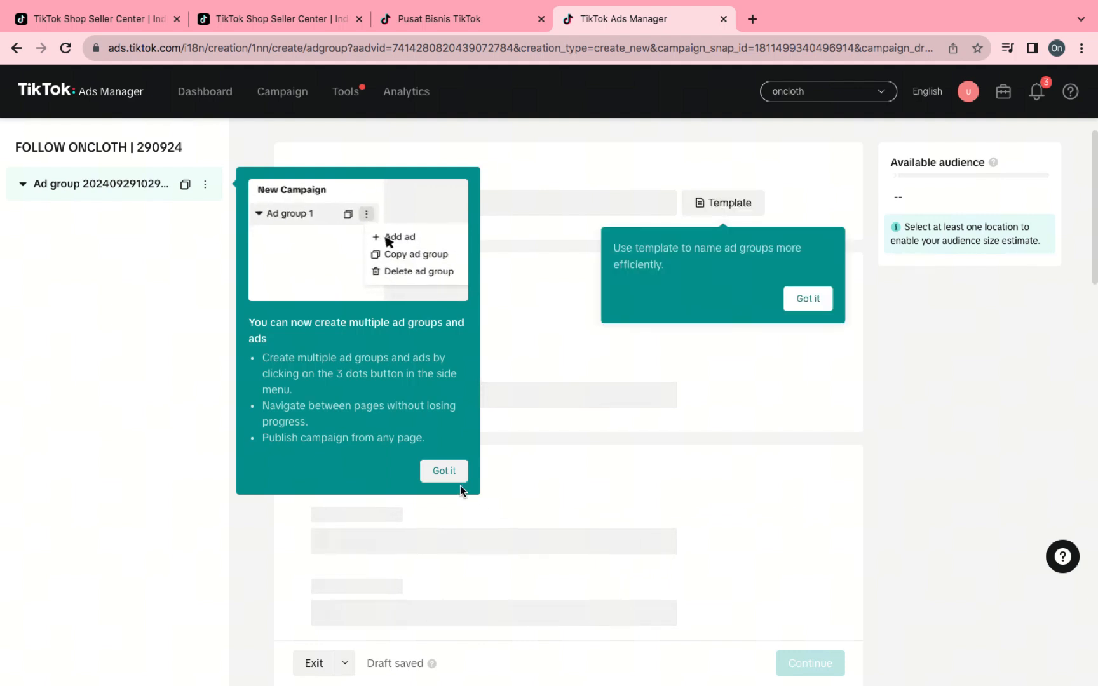
Step: Dismiss the ad group tips and review the placement, demographics, audience, and interests and behaviors settings
click(444, 471)
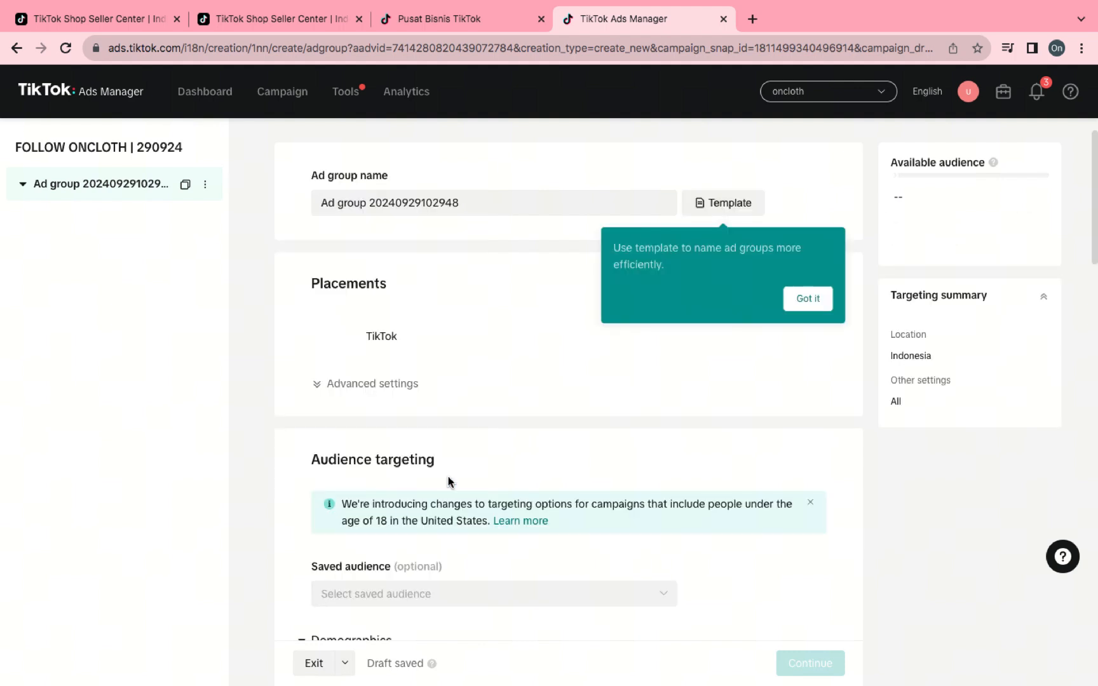
click(806, 304)
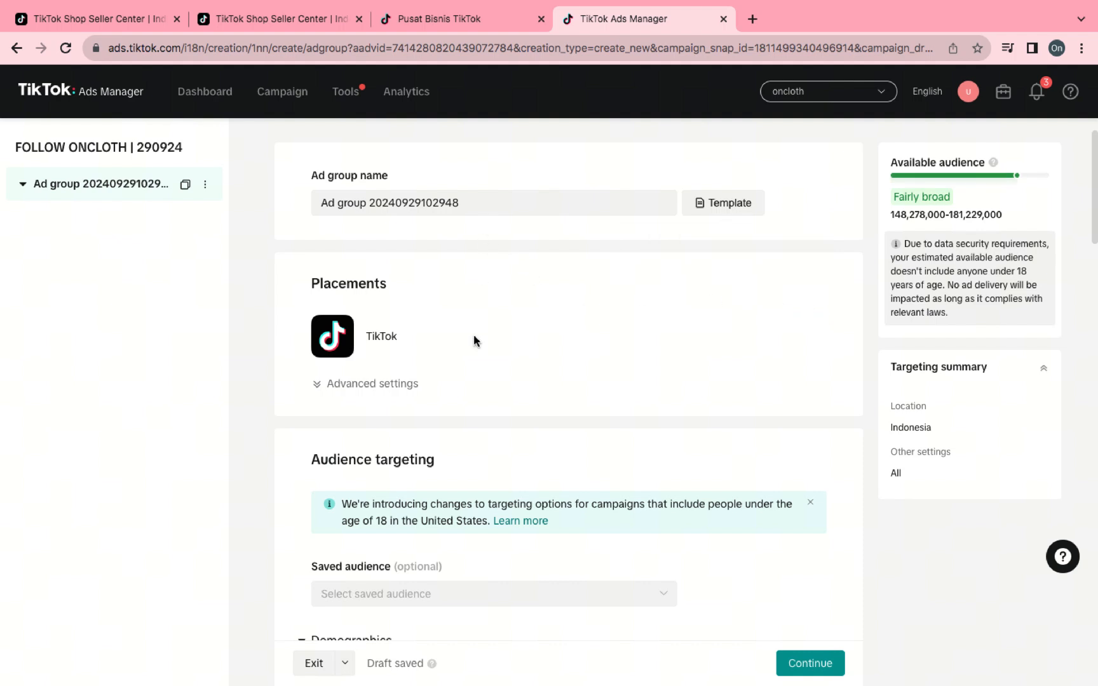
scroll(473, 335, down, 4)
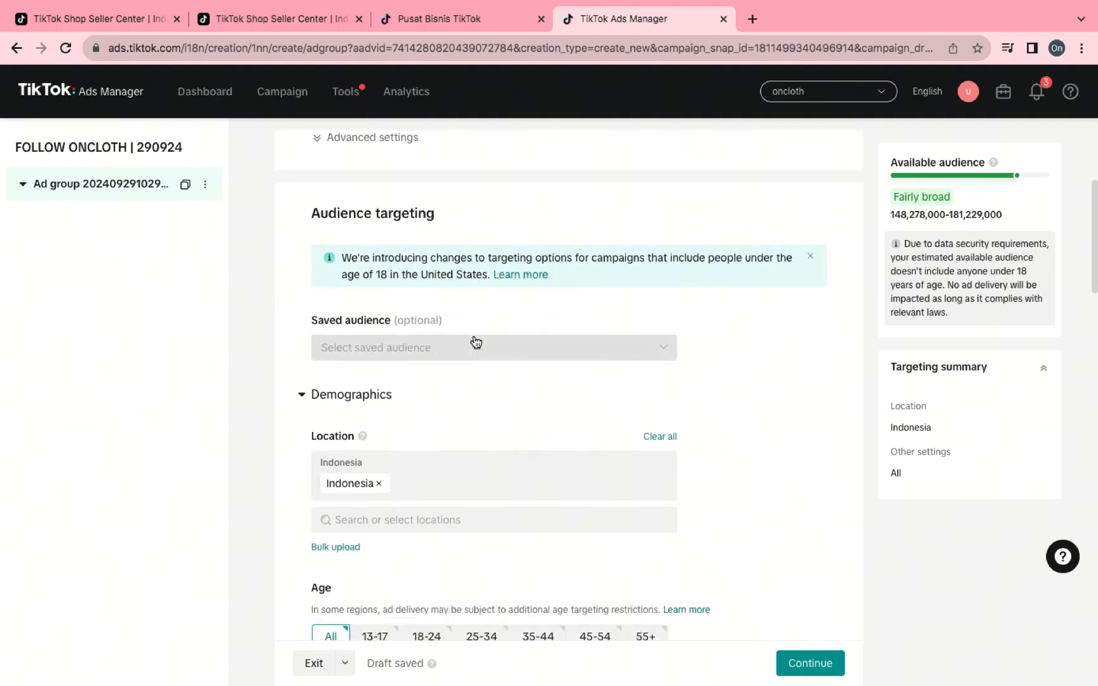
scroll(476, 342, up, 2)
scroll(476, 342, down, 9)
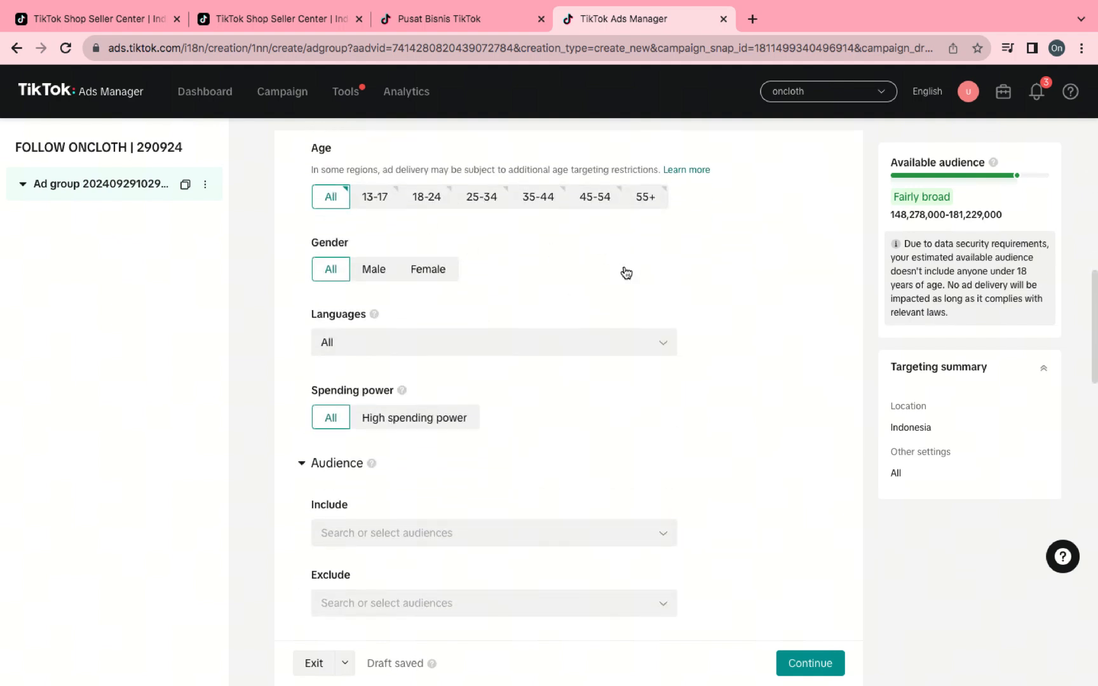
scroll(623, 266, up, 1)
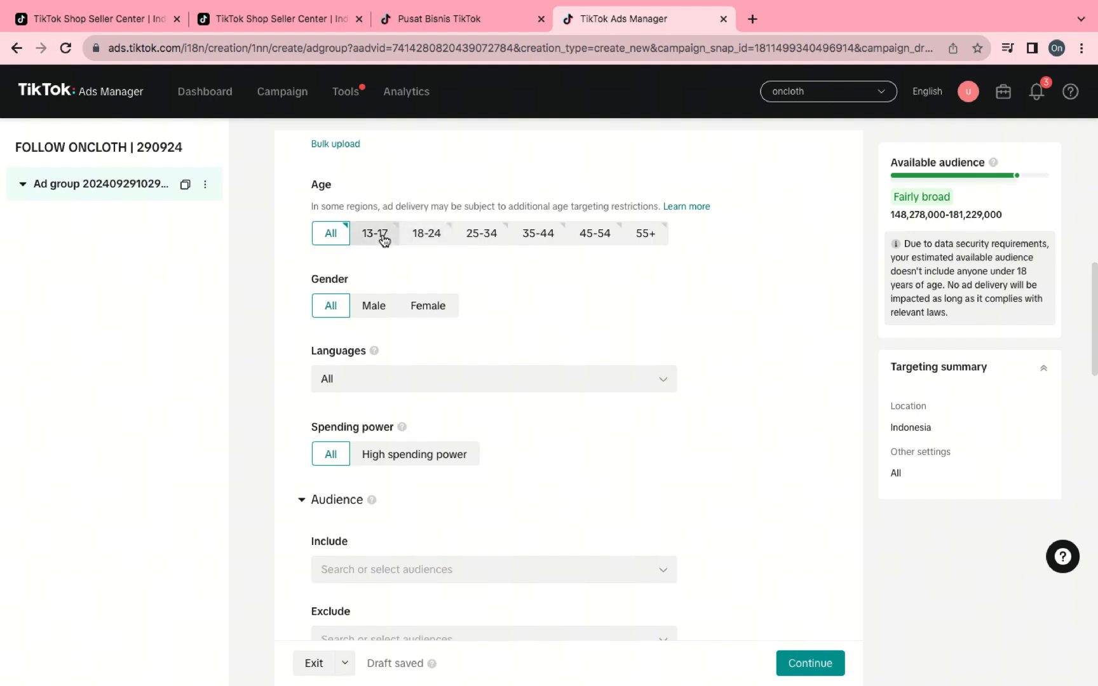
scroll(598, 288, down, 3)
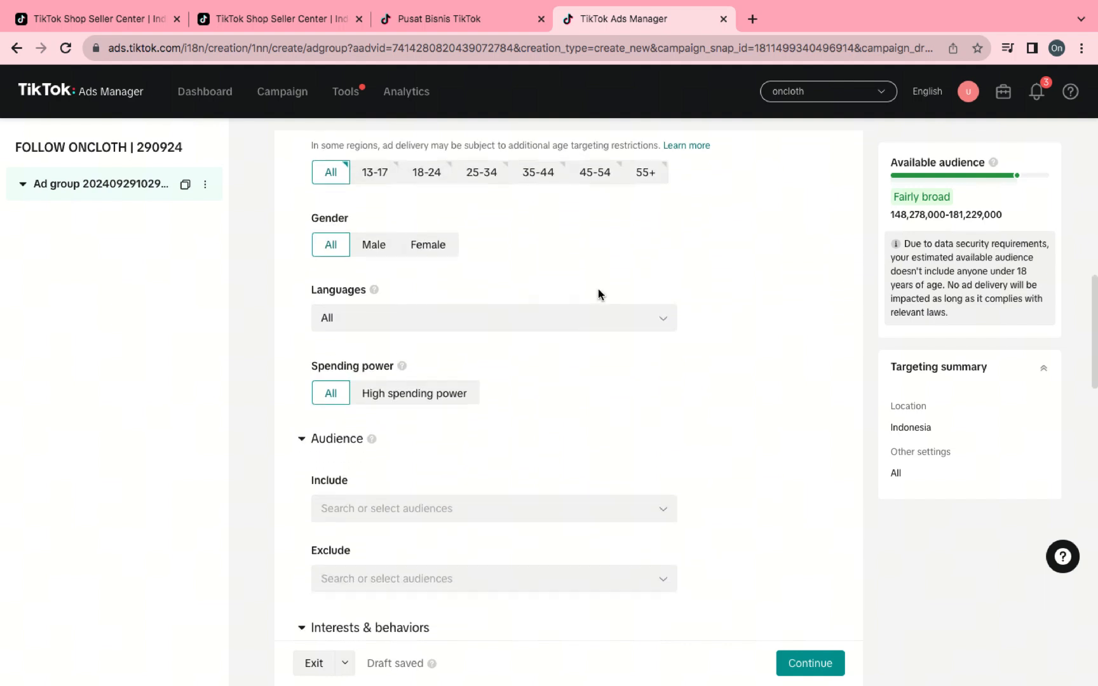
scroll(566, 361, down, 1)
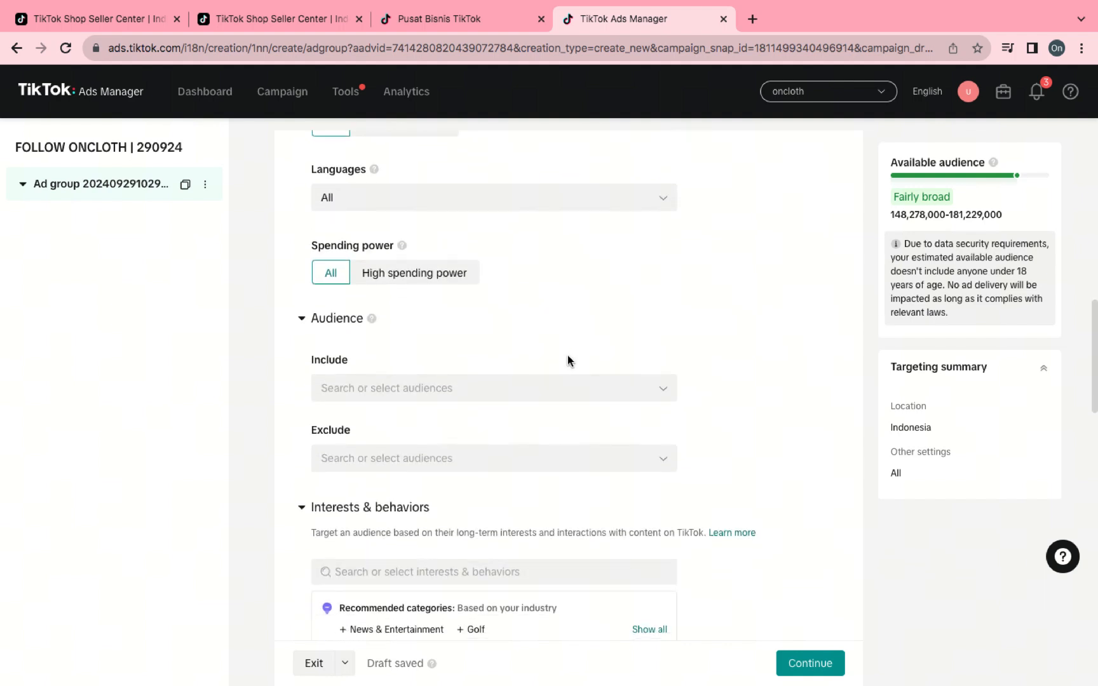
scroll(501, 388, down, 4)
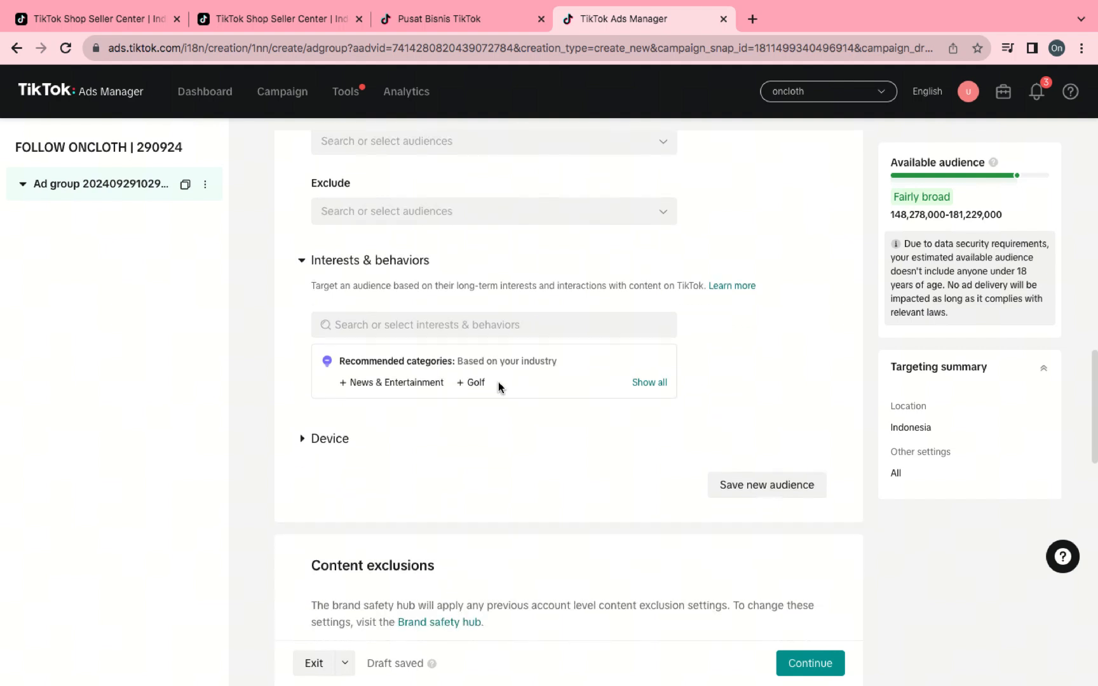
Step: Search the interests and behaviors targeting options for "sekolah" and clear the search
click(414, 325)
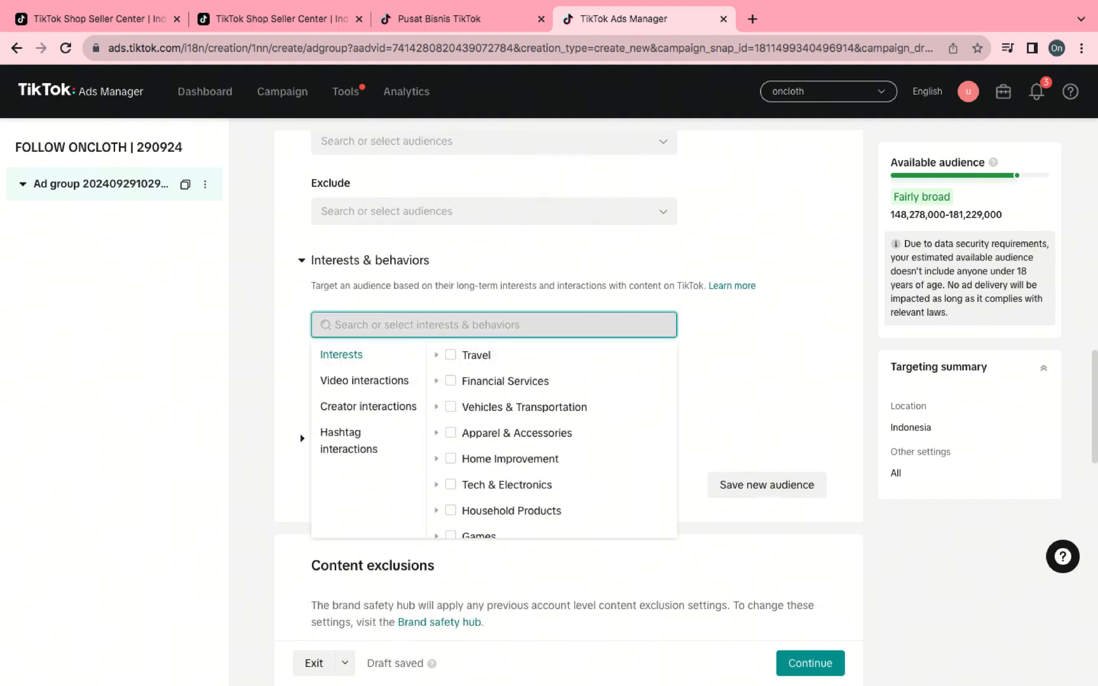
text(sekolah)
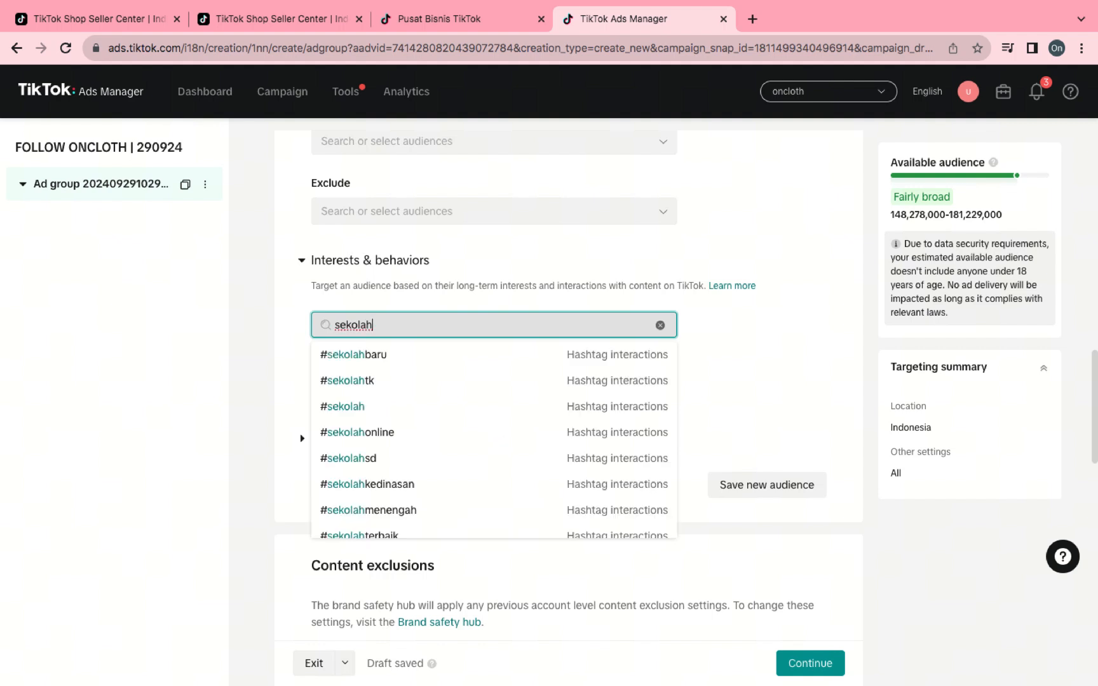
key(BackSpace)
key(BackSpace)
key(BackSpace)
key(BackSpace)
key(BackSpace)
key(BackSpace)
key(BackSpace)
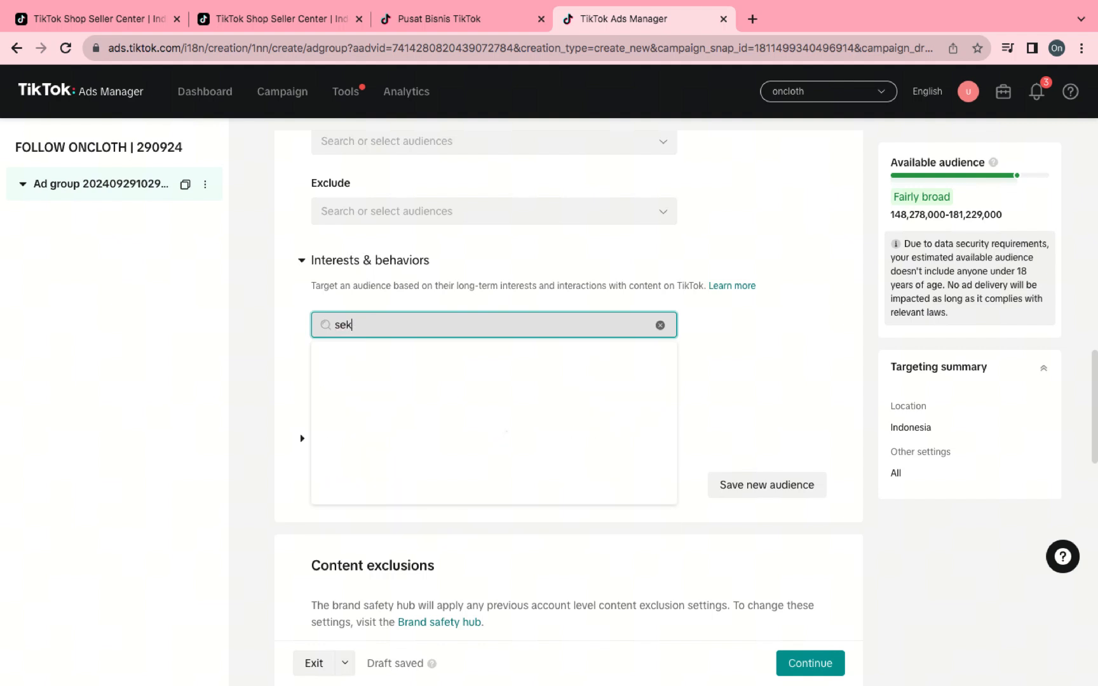
click(290, 321)
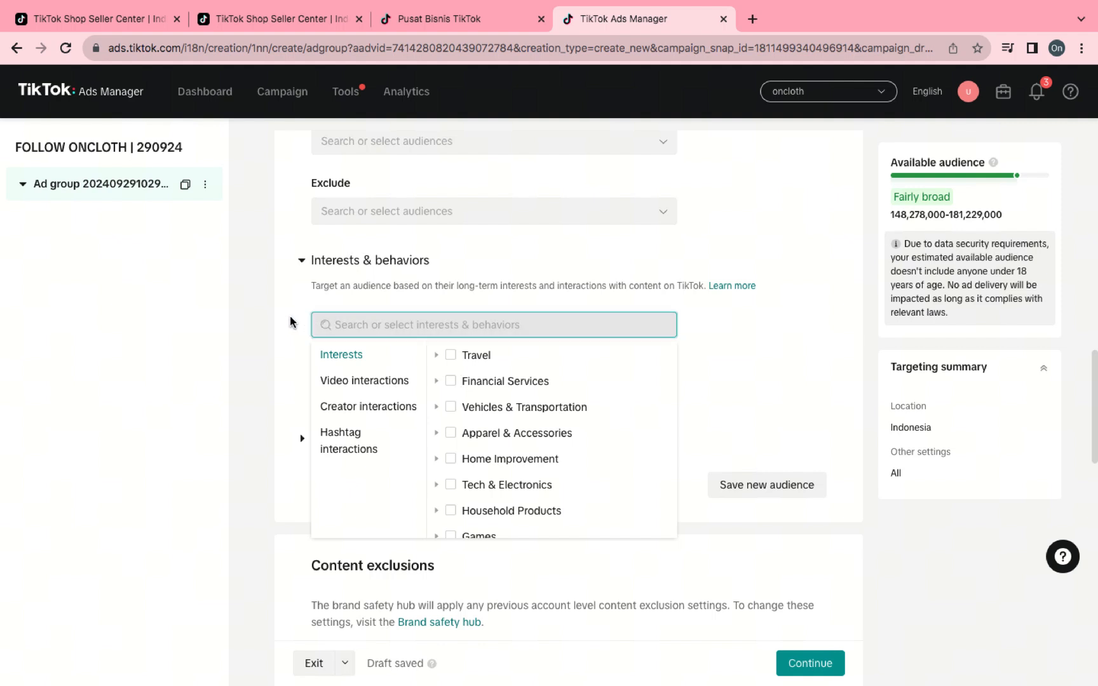
Step: Review the ad group's content exclusions, daily budget, schedule and dayparting settings
scroll(292, 323, down, 2)
scroll(291, 323, down, 3)
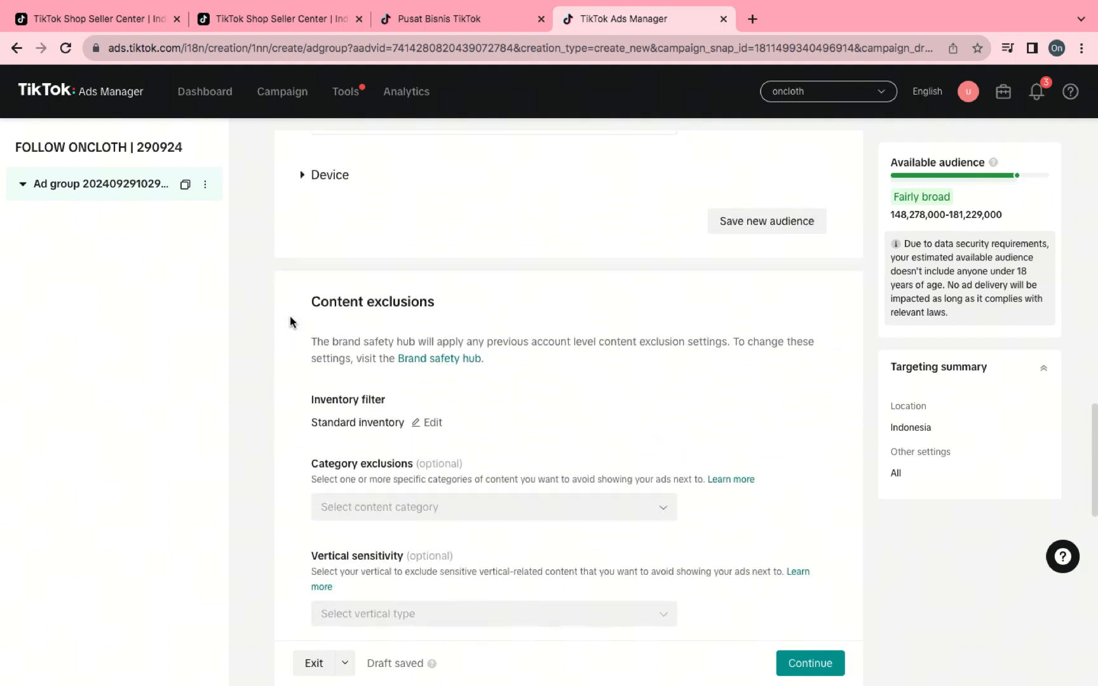
scroll(290, 320, down, 3)
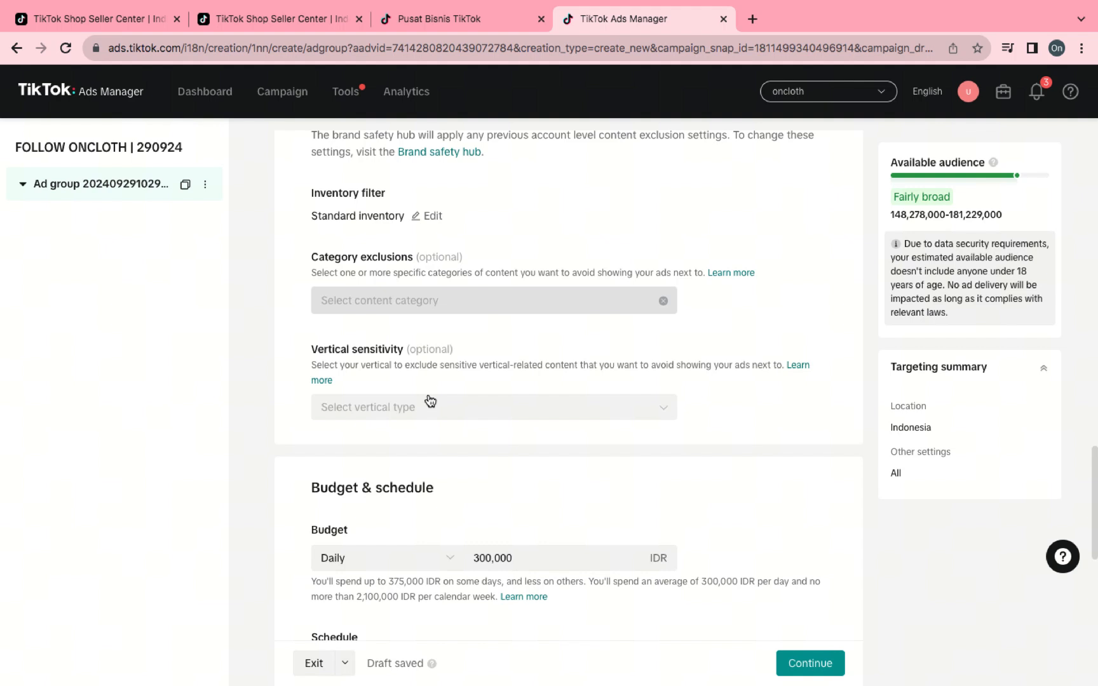
scroll(439, 426, down, 1)
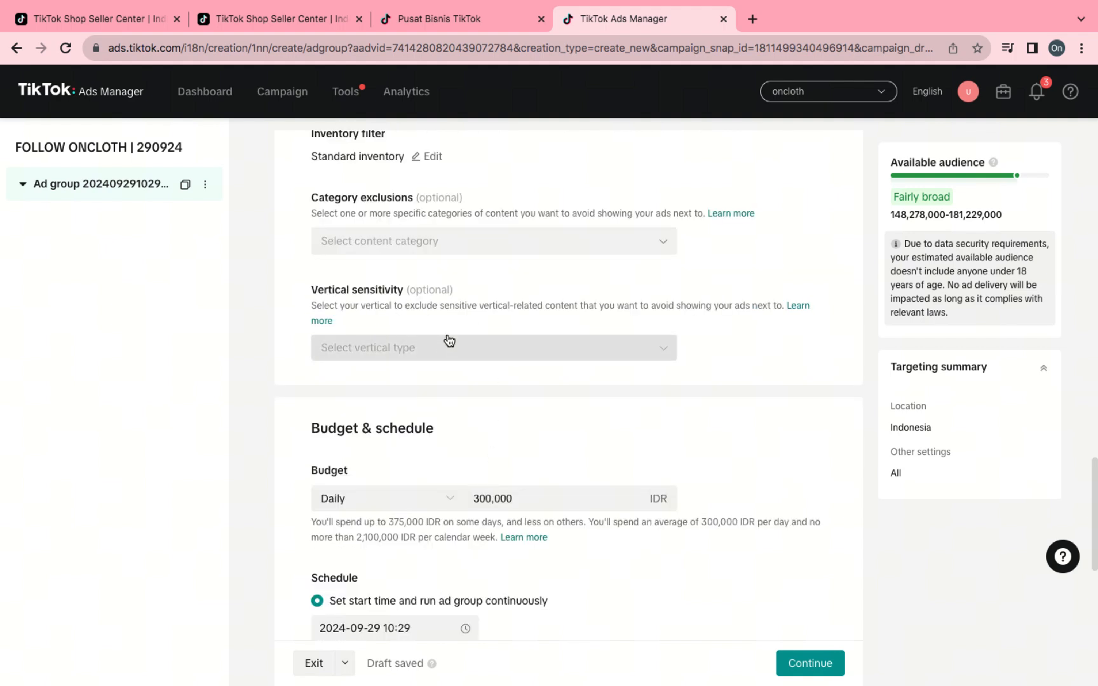
scroll(446, 371, down, 2)
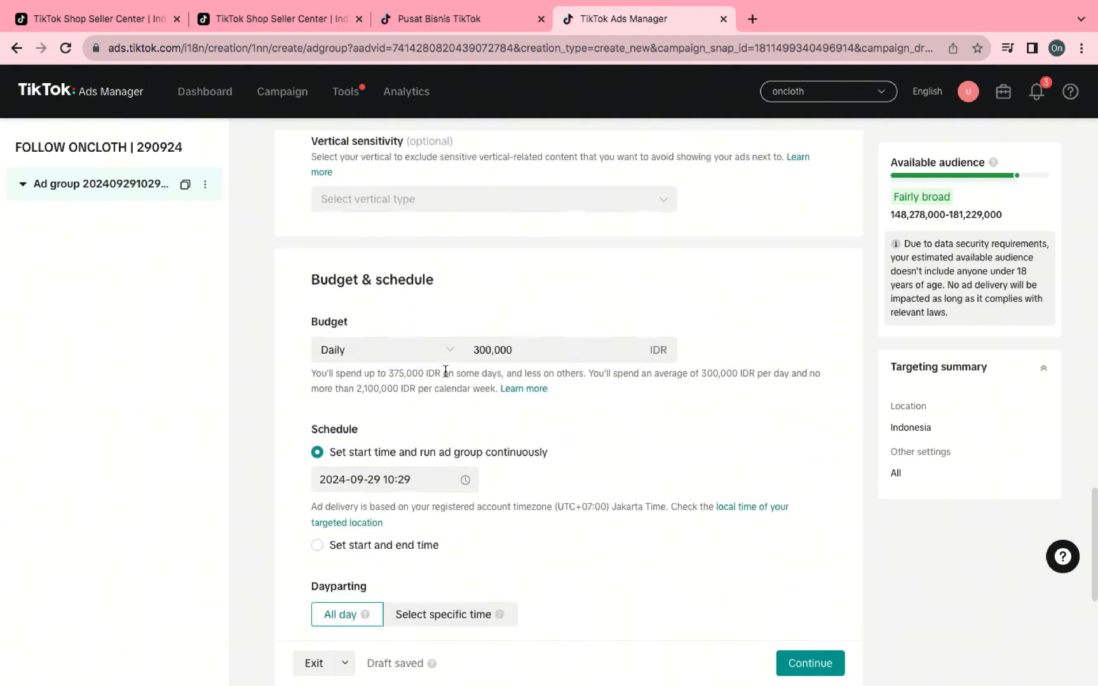
scroll(446, 370, down, 1)
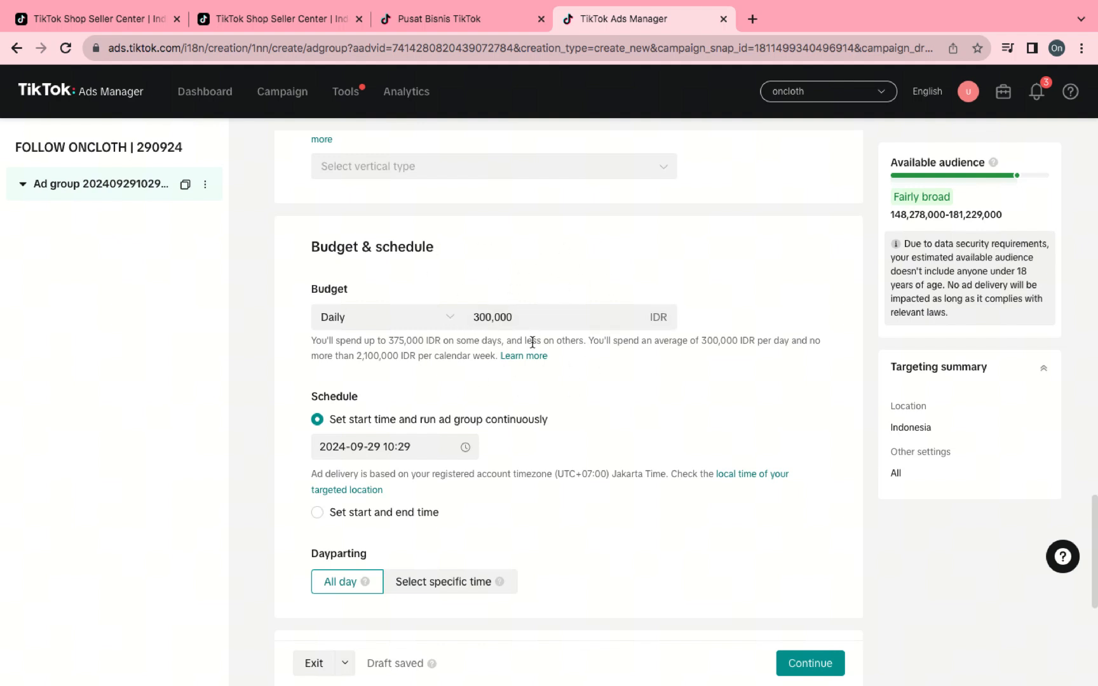
scroll(533, 344, down, 5)
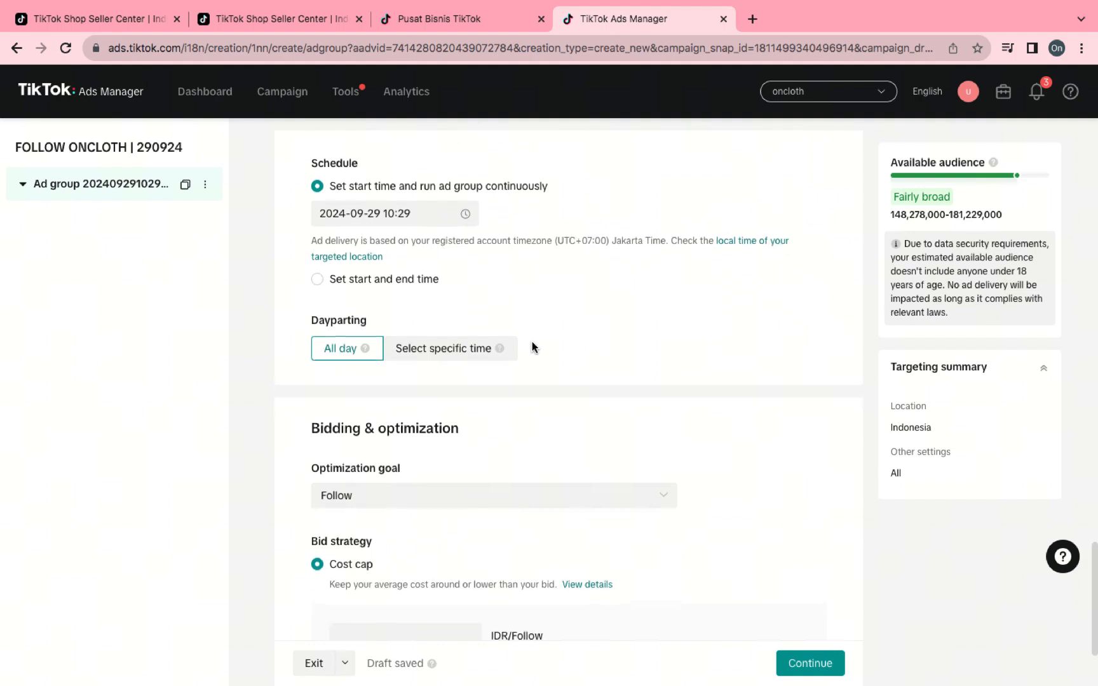
scroll(532, 346, down, 2)
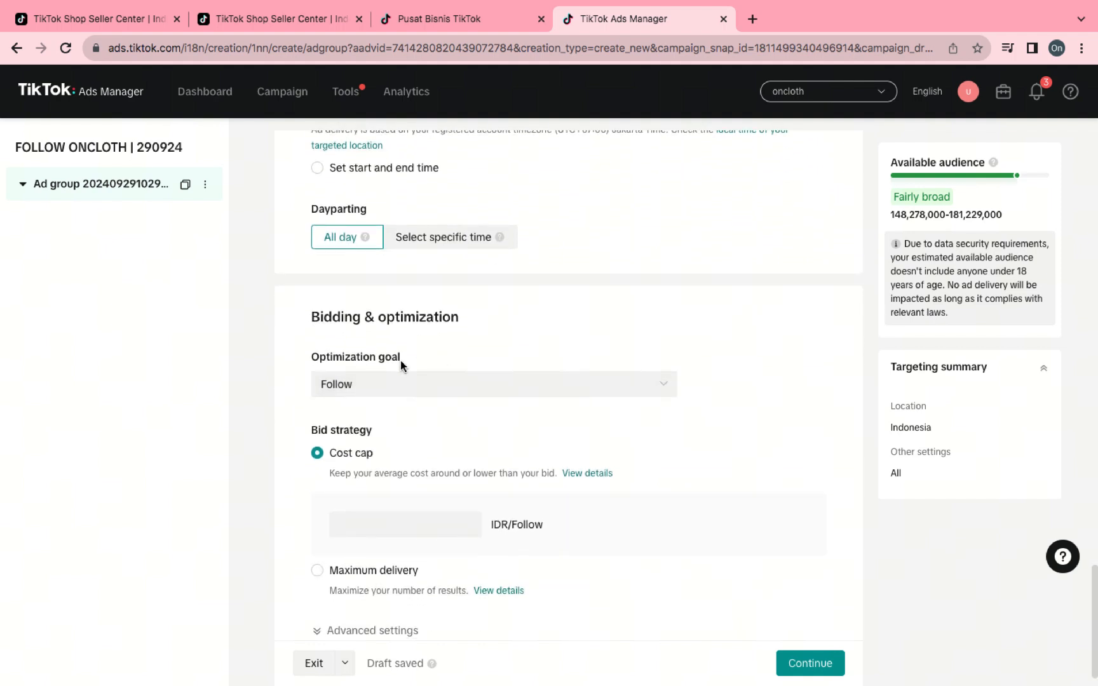
Step: Select Follow as the ad group's optimization goal and review the bid strategy options
click(402, 385)
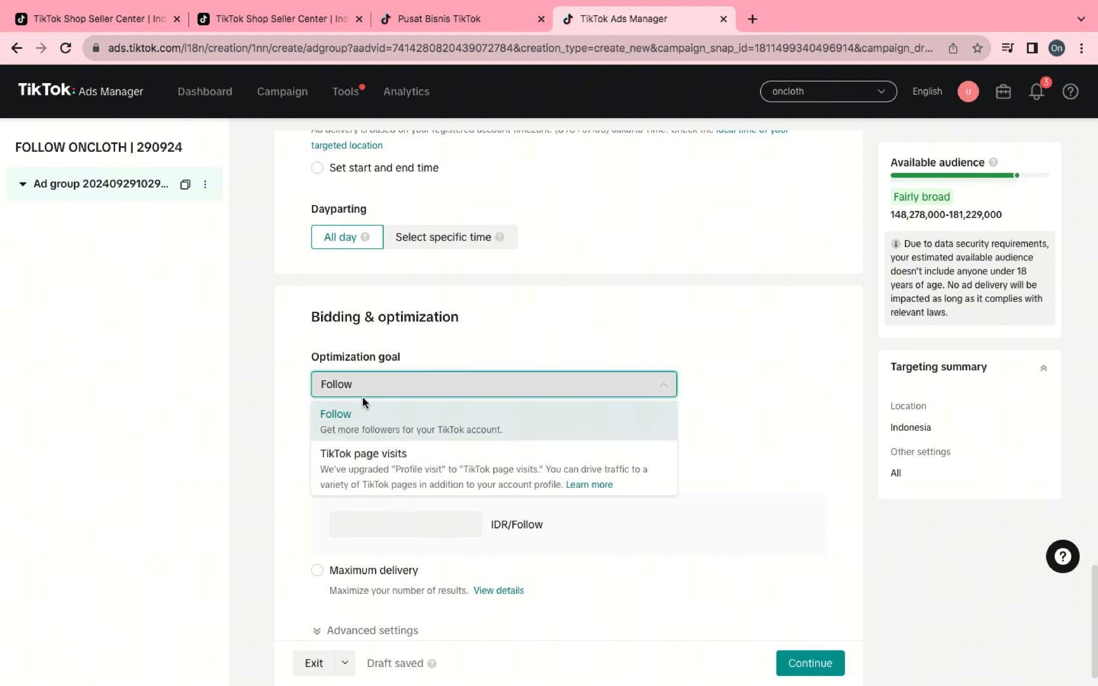
click(354, 415)
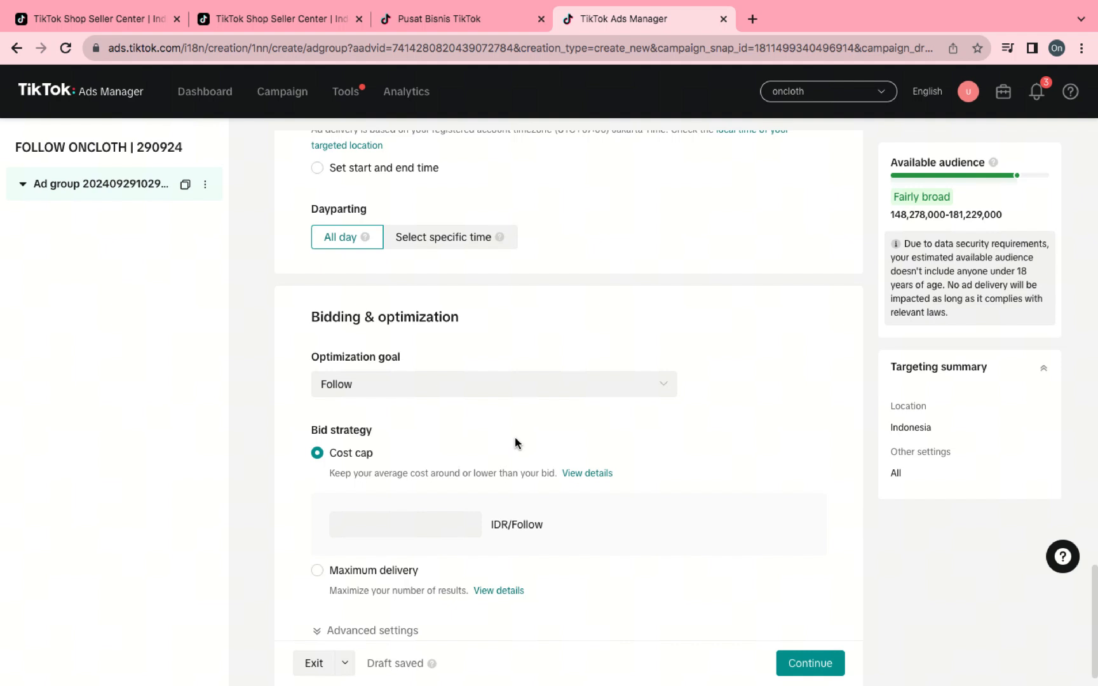
scroll(515, 438, down, 1)
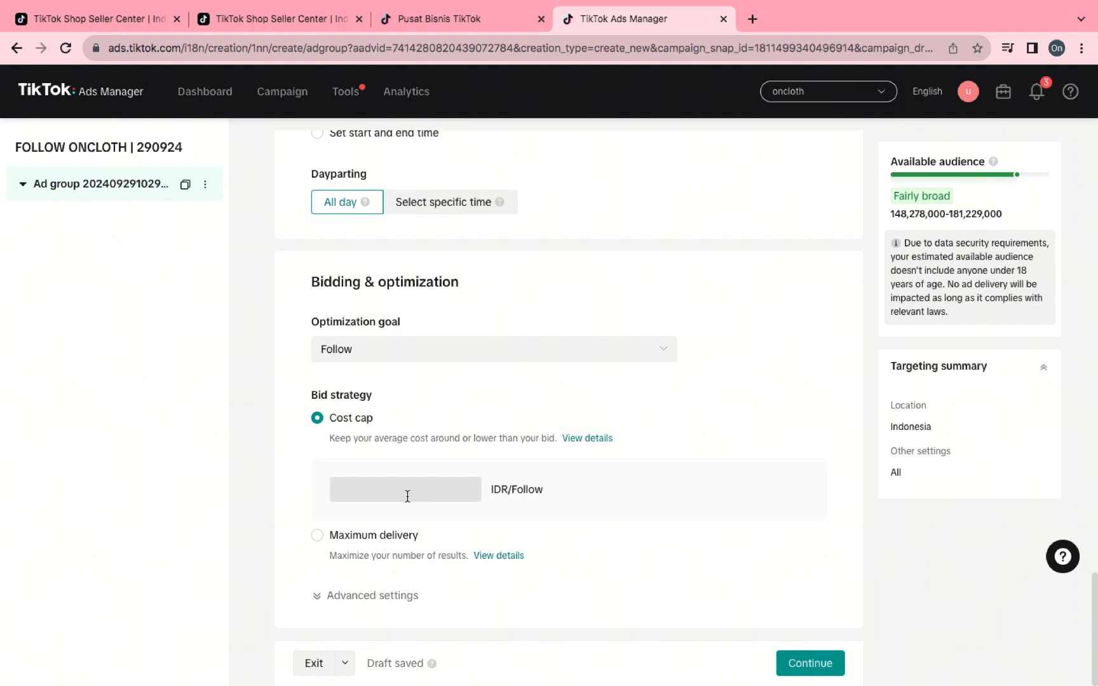
scroll(407, 496, up, 5)
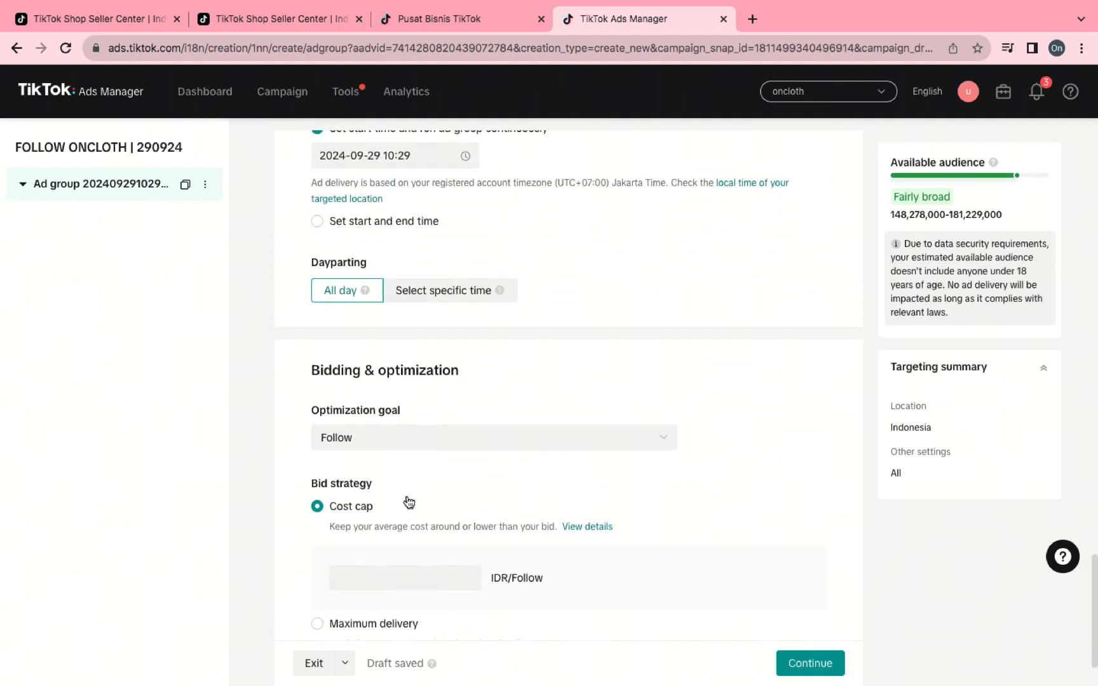
scroll(406, 493, down, 3)
scroll(407, 493, down, 2)
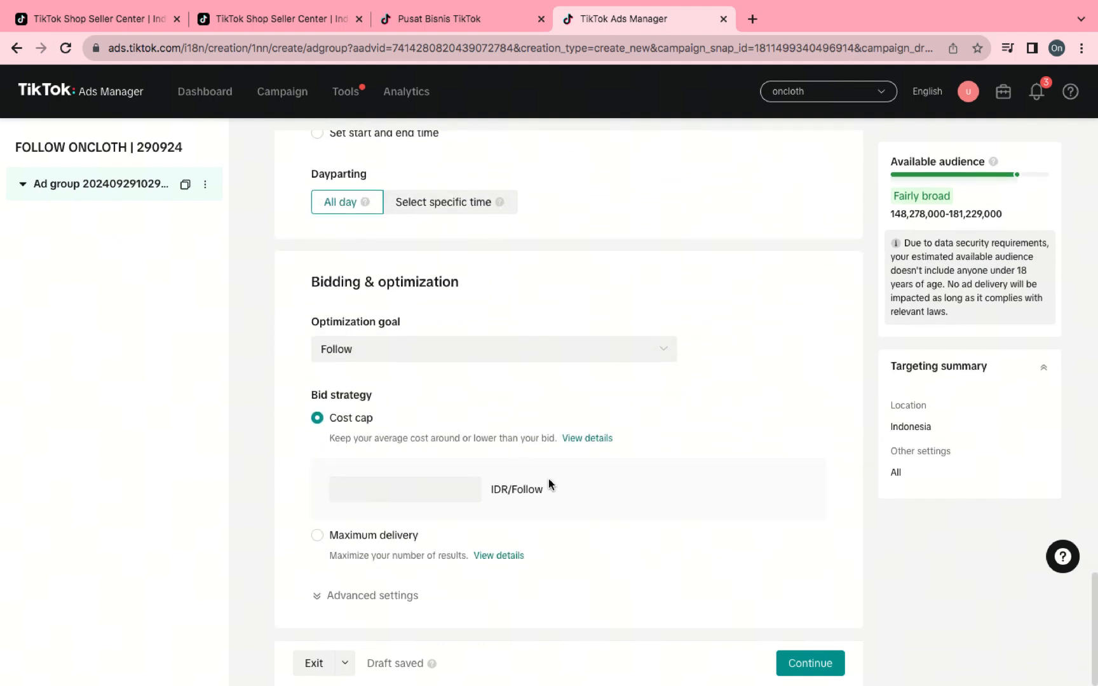
Step: Set the Cost cap bid to 200 IDR per follow and recheck the budget and schedule settings
scroll(549, 483, up, 5)
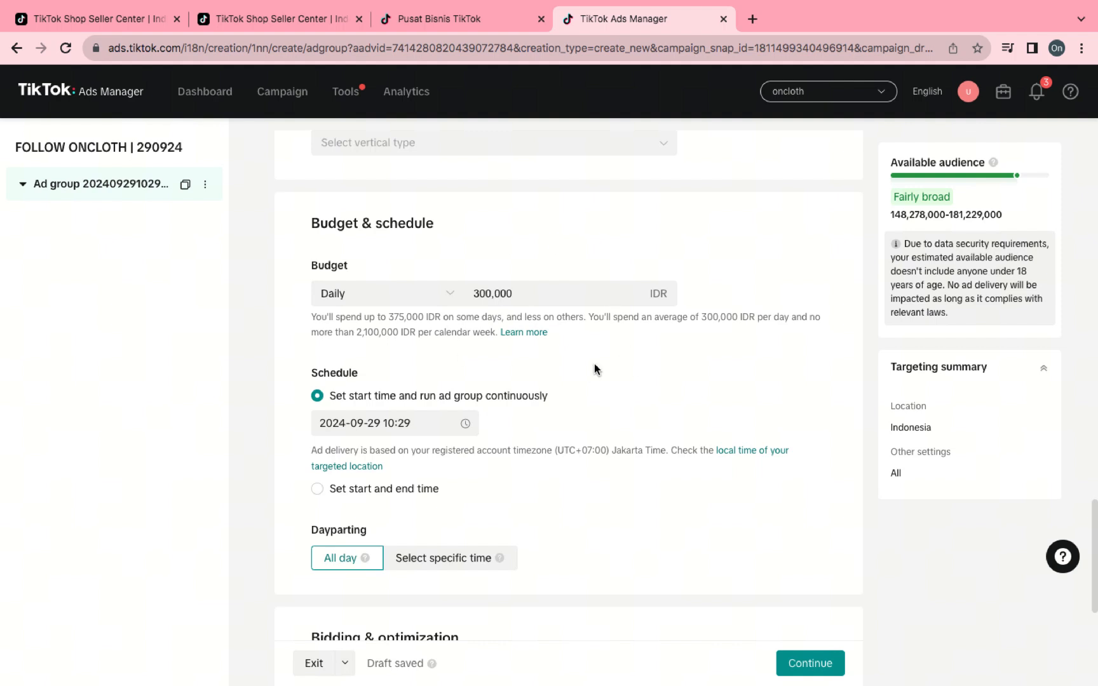
scroll(609, 551, down, 5)
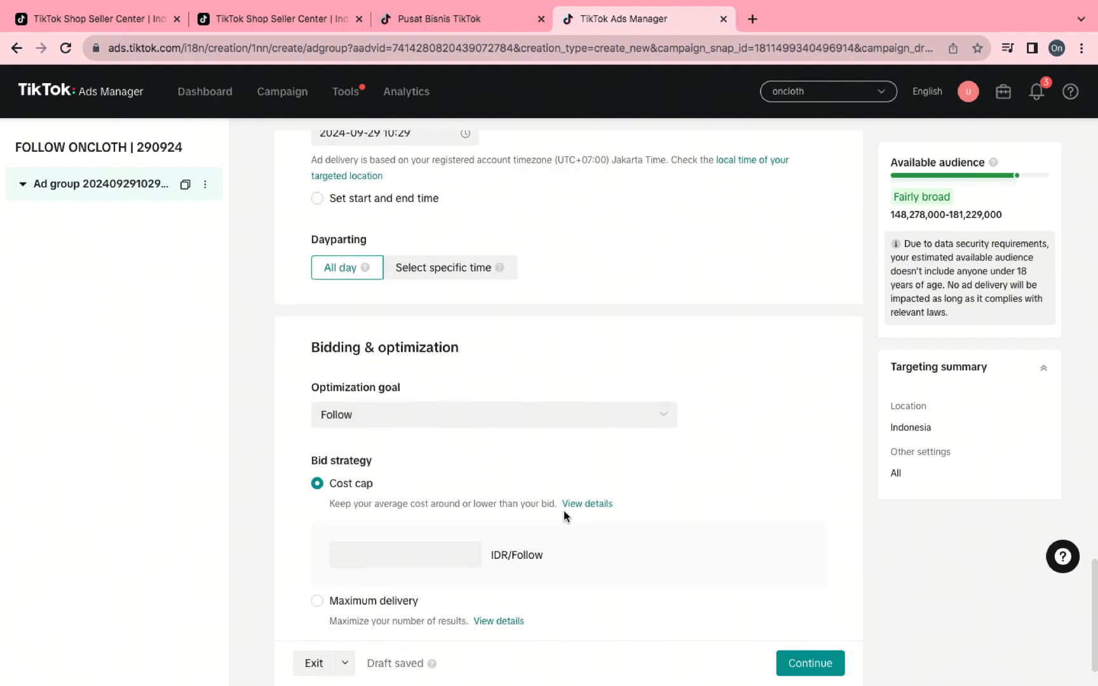
click(410, 554)
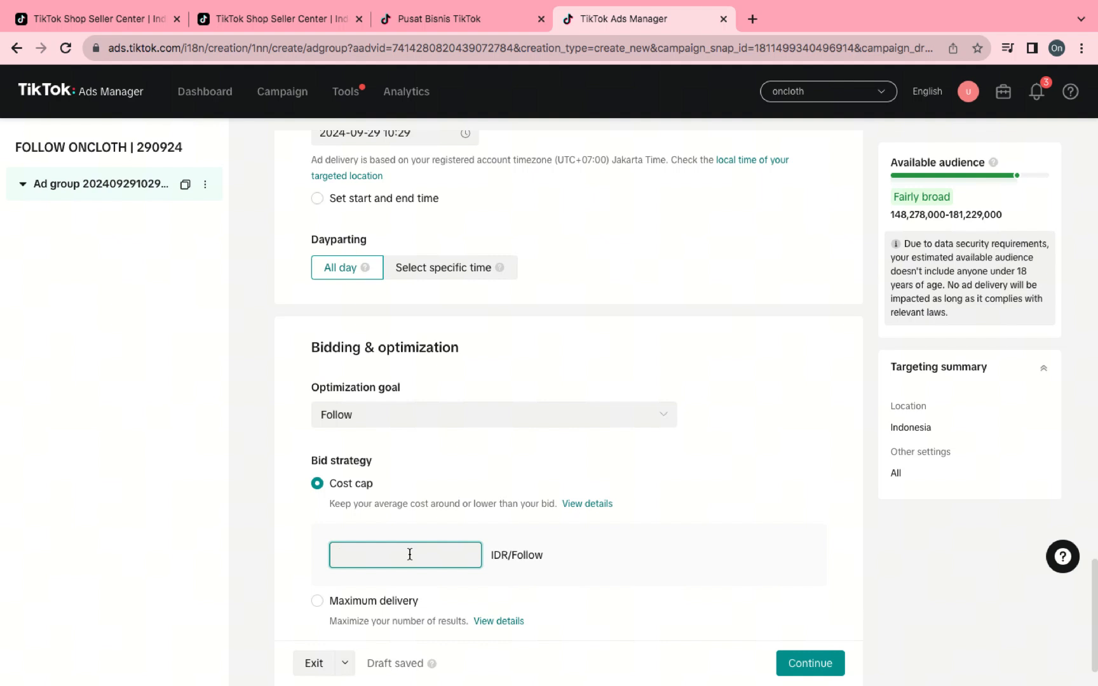
text(200)
click(692, 530)
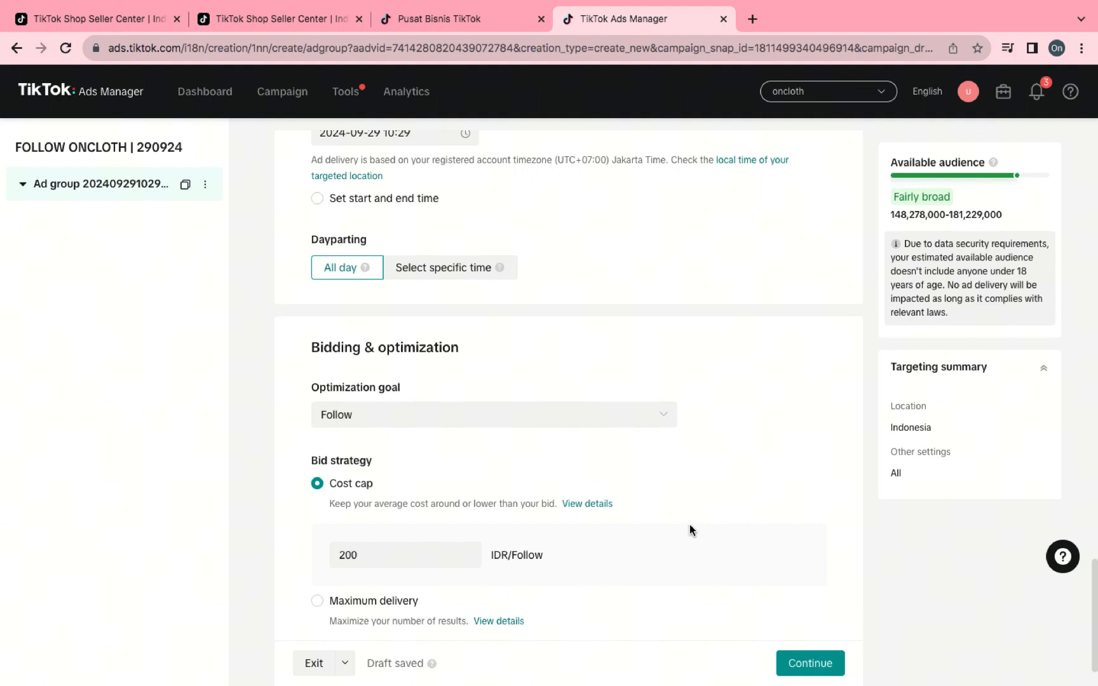
scroll(689, 525, down, 1)
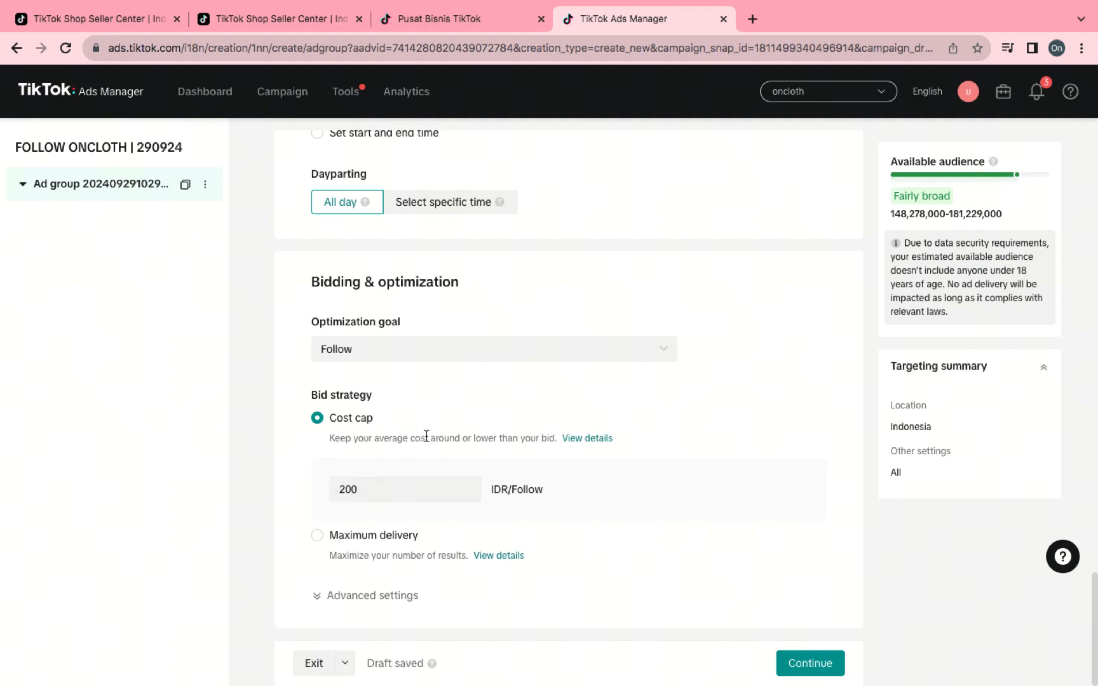
scroll(426, 456, up, 4)
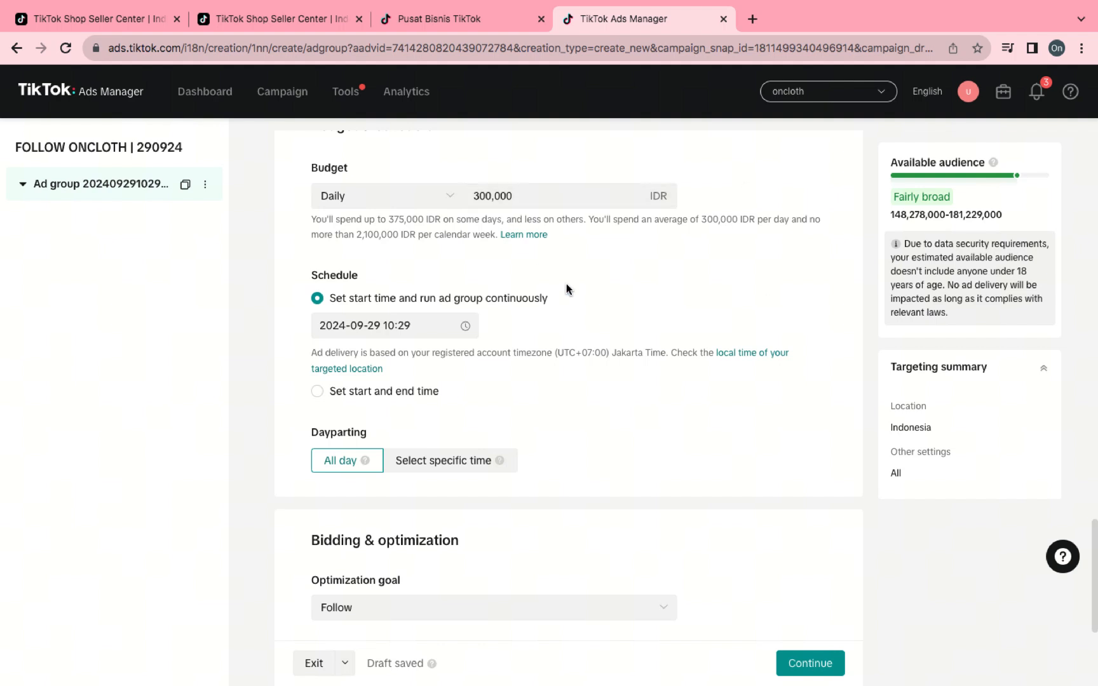
scroll(579, 452, down, 4)
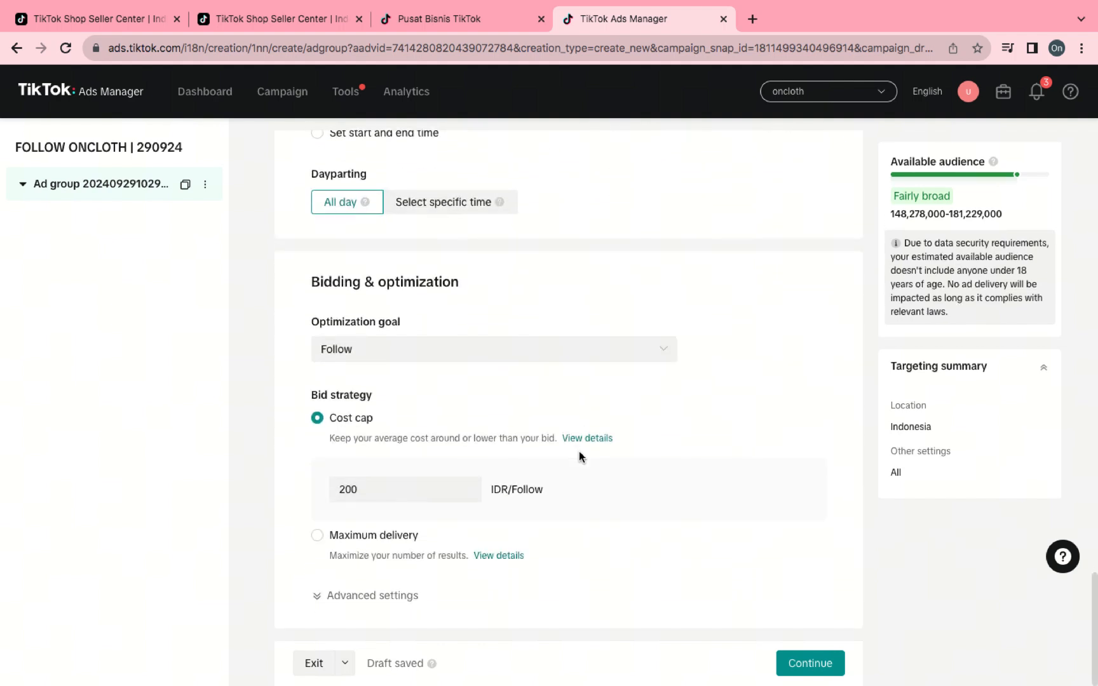
Step: Switch the bid strategy to Maximum delivery and show its details along with the advanced settings
click(318, 537)
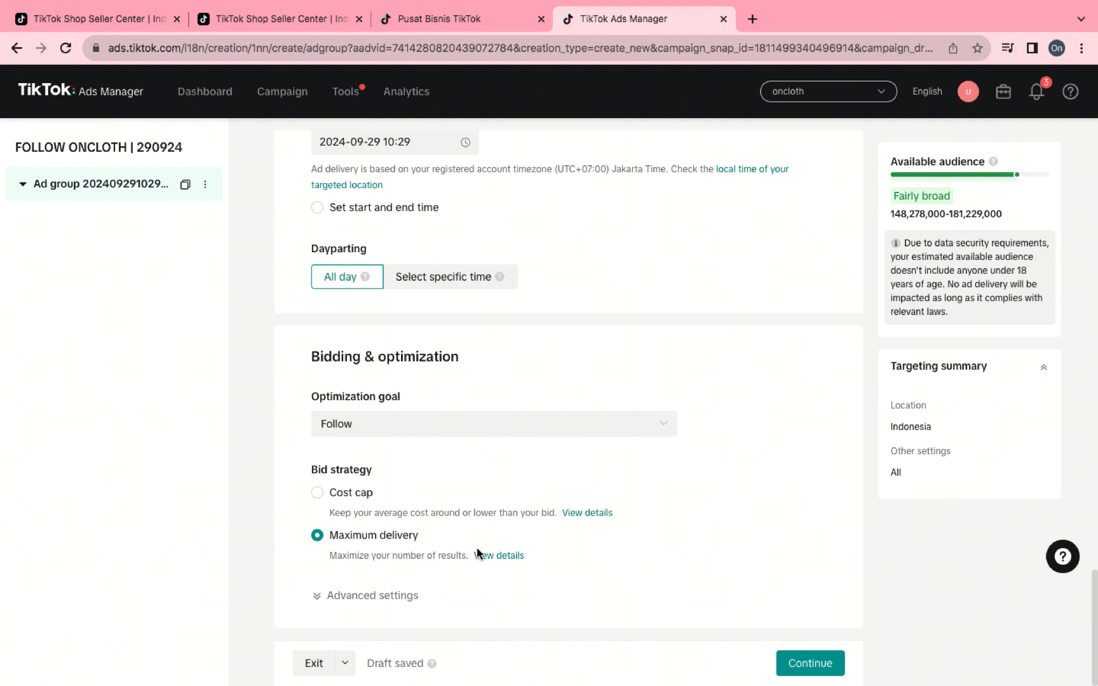
click(399, 590)
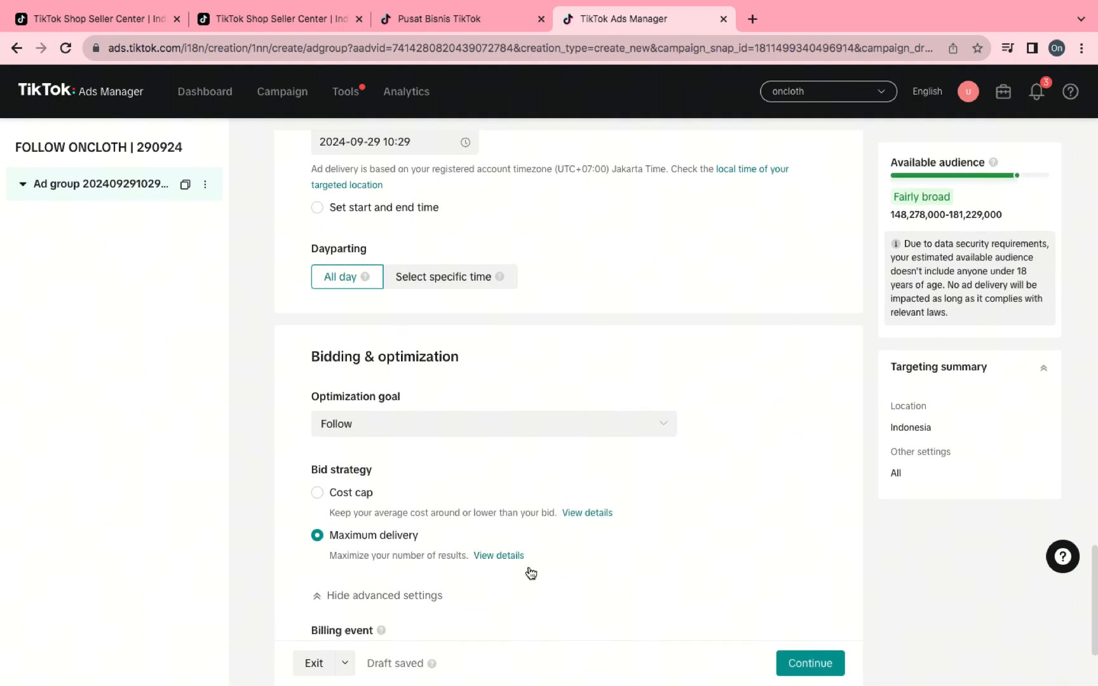
scroll(461, 571, down, 2)
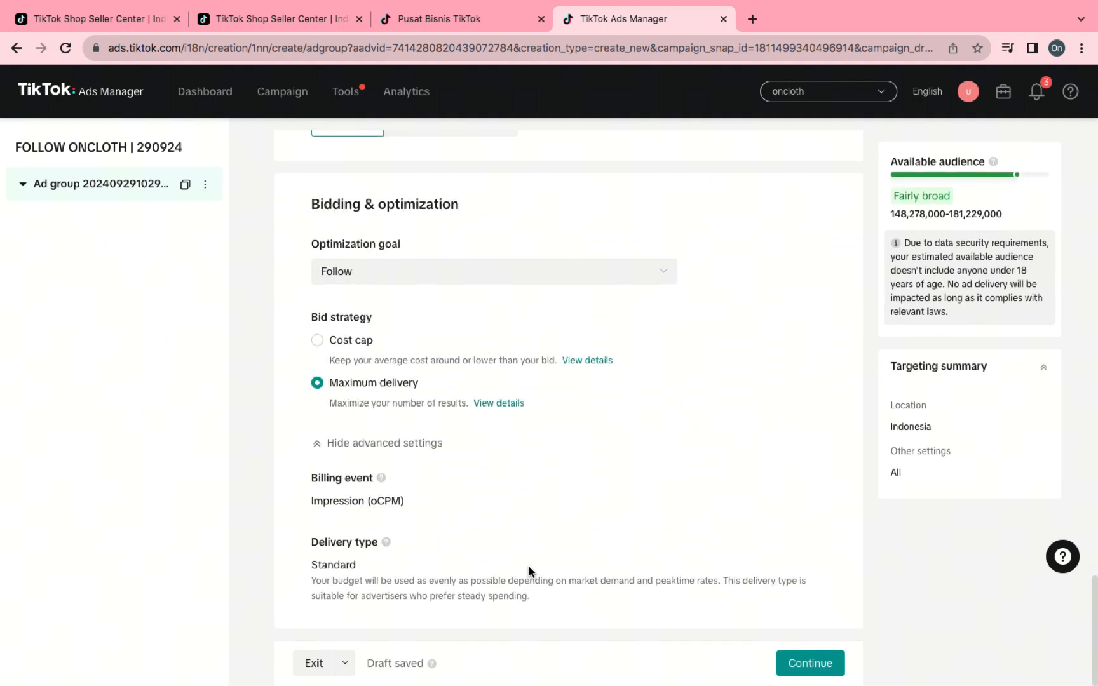
click(501, 408)
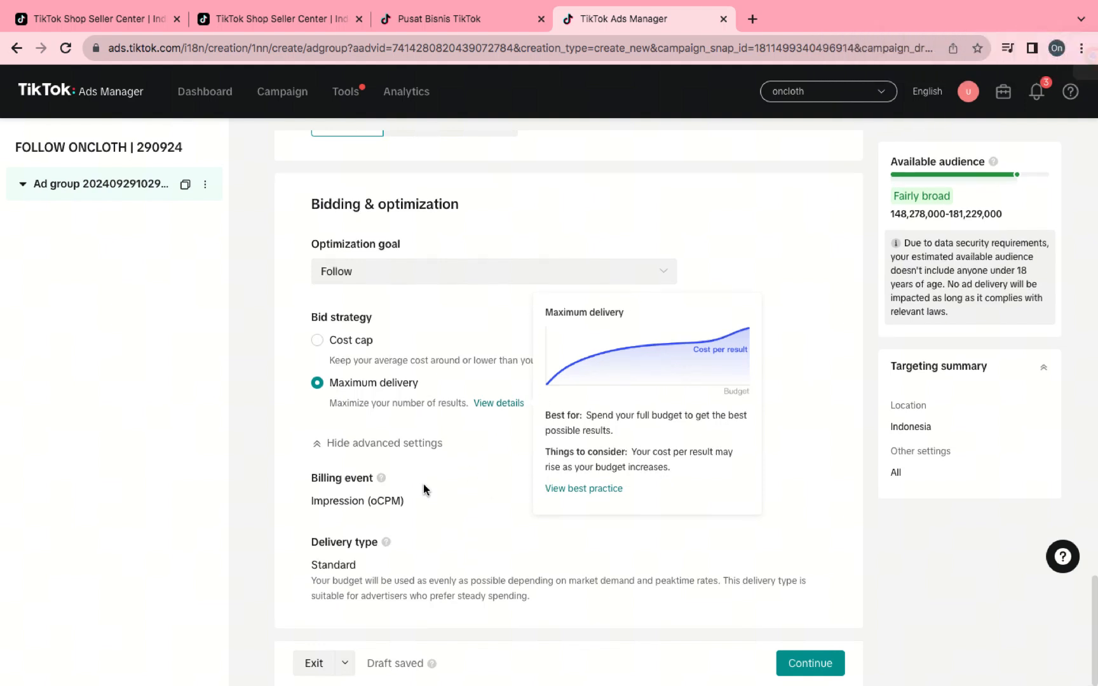
scroll(423, 483, up, 1)
scroll(423, 476, up, 1)
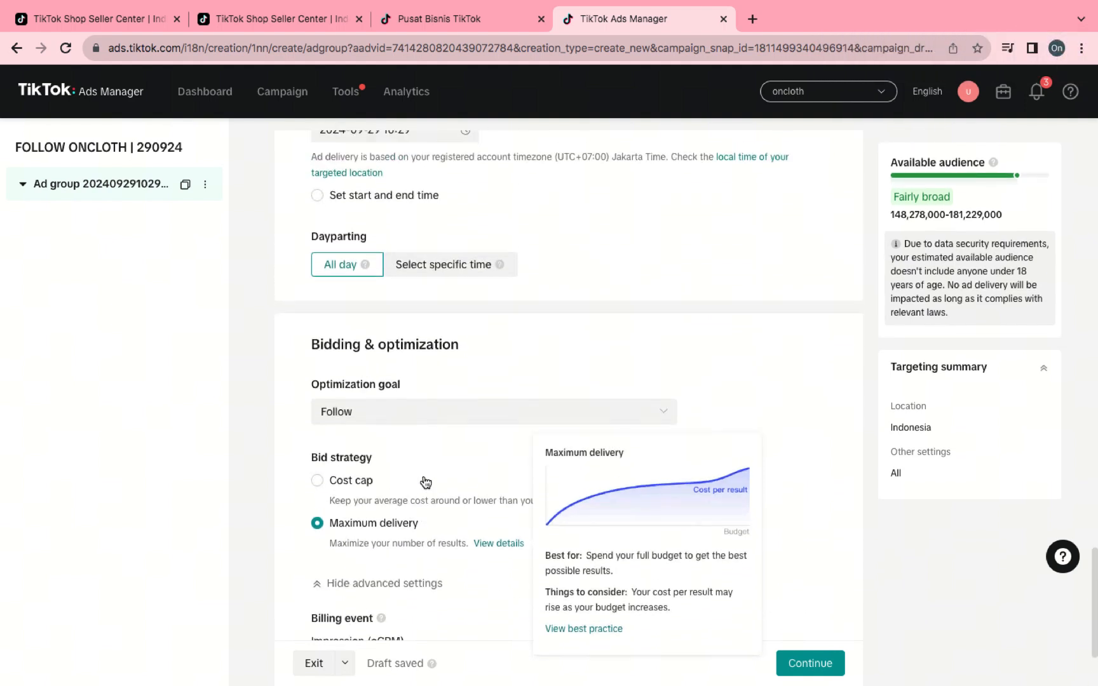
Step: Change the bid strategy back to Cost cap with a bid of 200 IDR per follow and review the delivery types
click(319, 486)
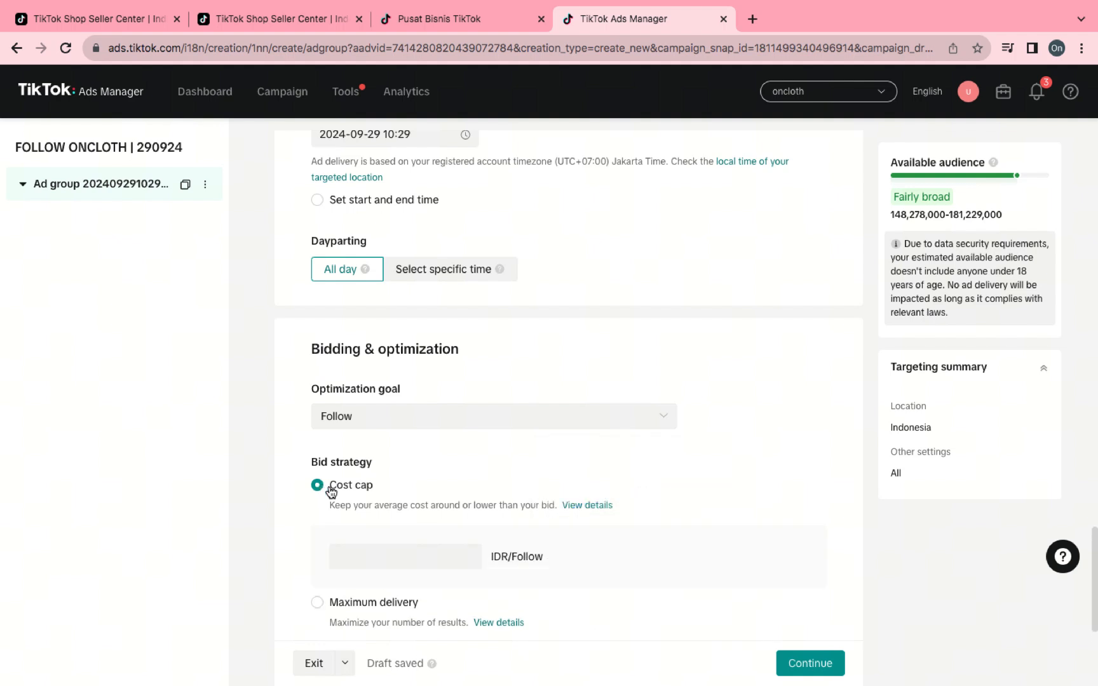
click(382, 547)
text(200)
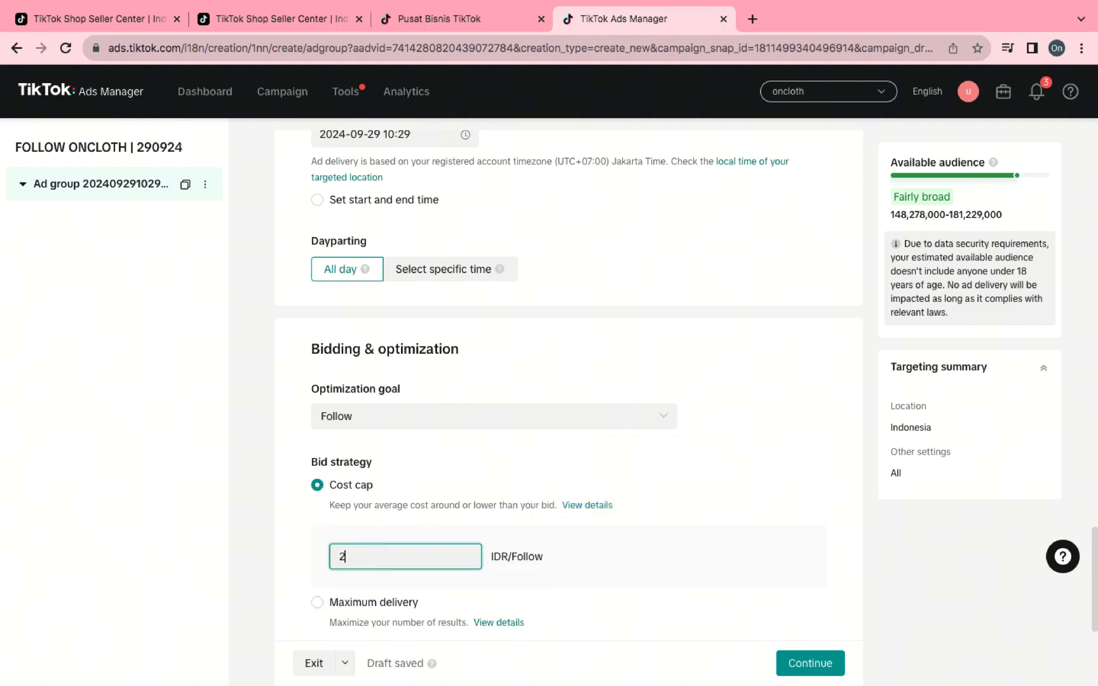
click(718, 523)
scroll(718, 526, down, 5)
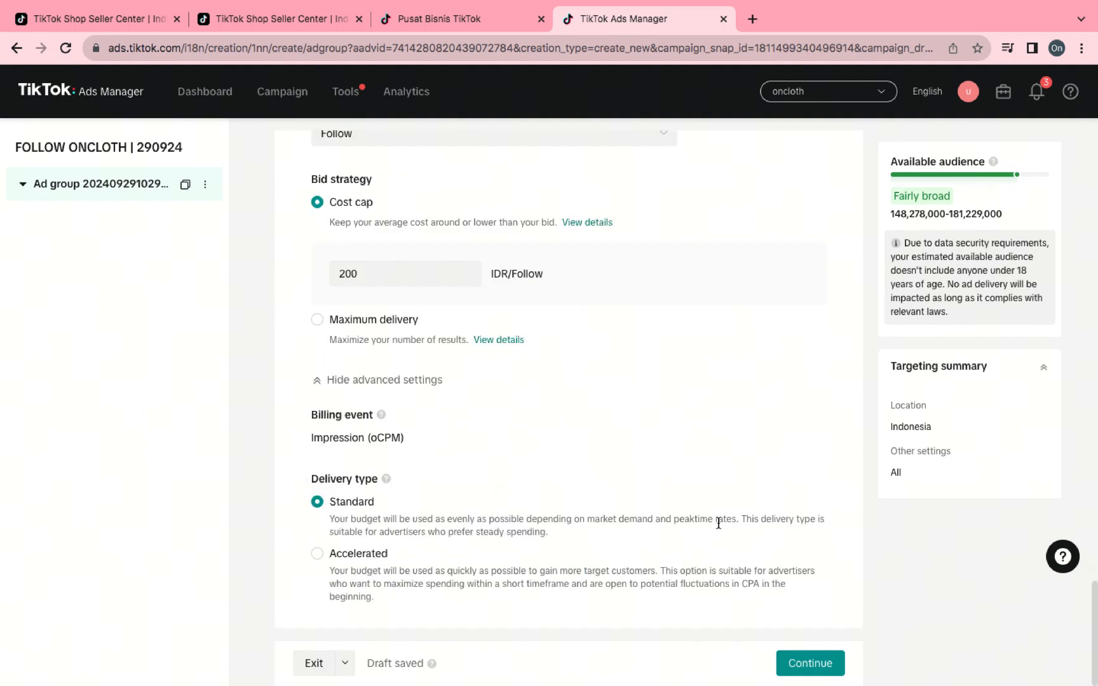
scroll(718, 523, up, 1)
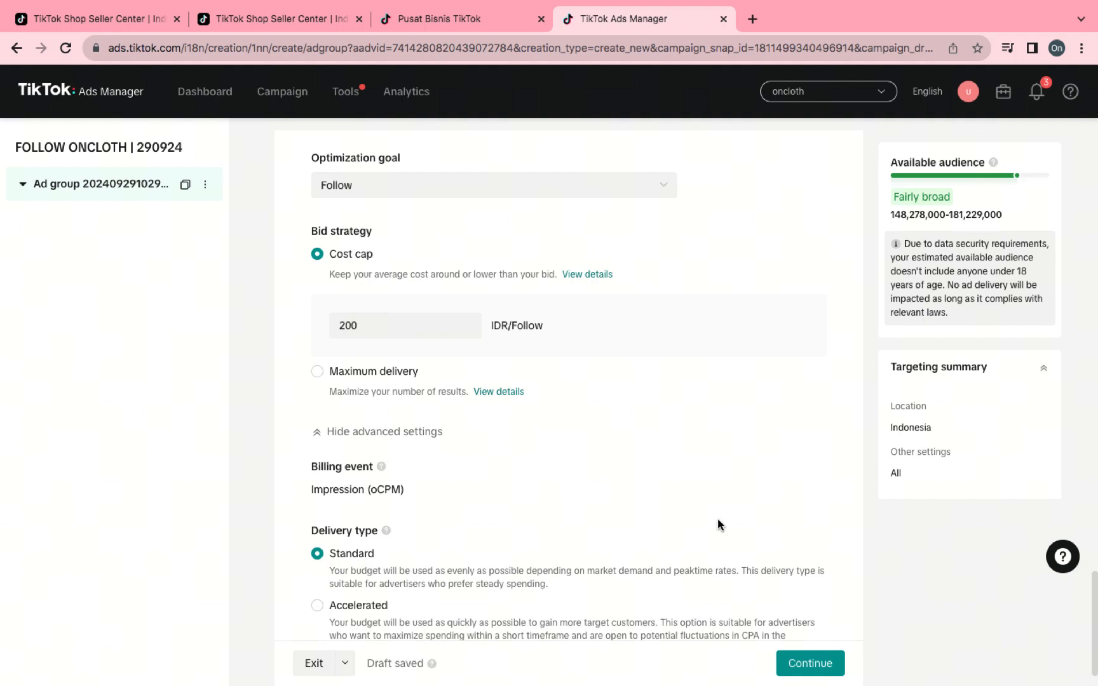
scroll(718, 523, down, 1)
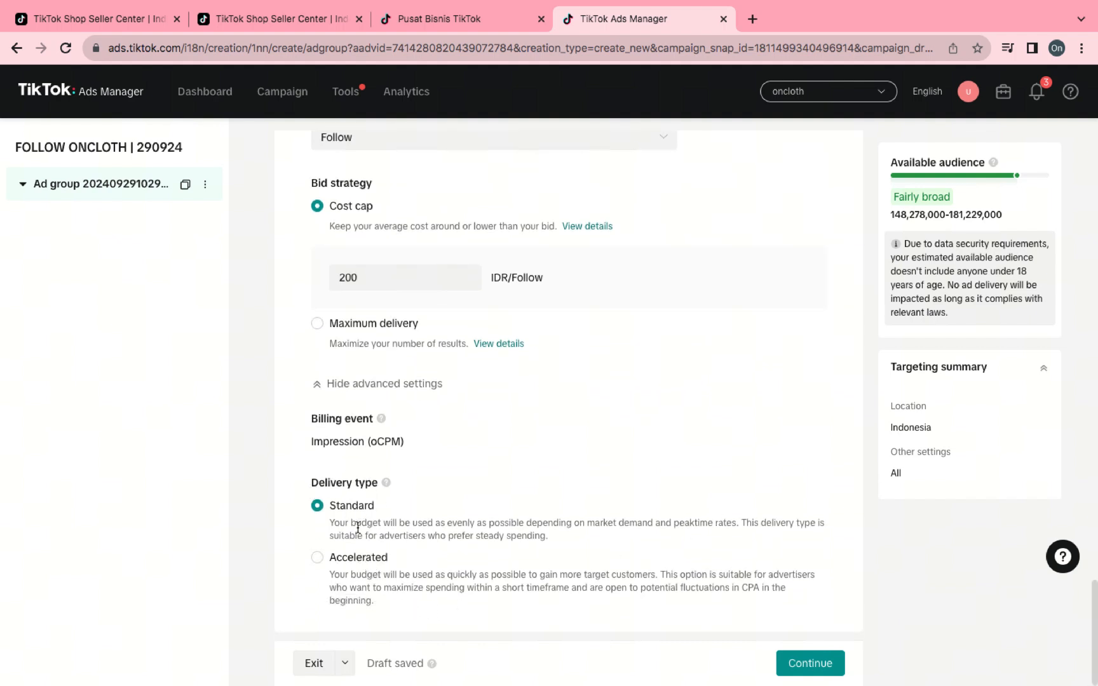
Step: Choose the Accelerated delivery type and set the Cost cap bid to 100 IDR per follow
click(376, 562)
click(346, 278)
key(BackSpace)
text(100)
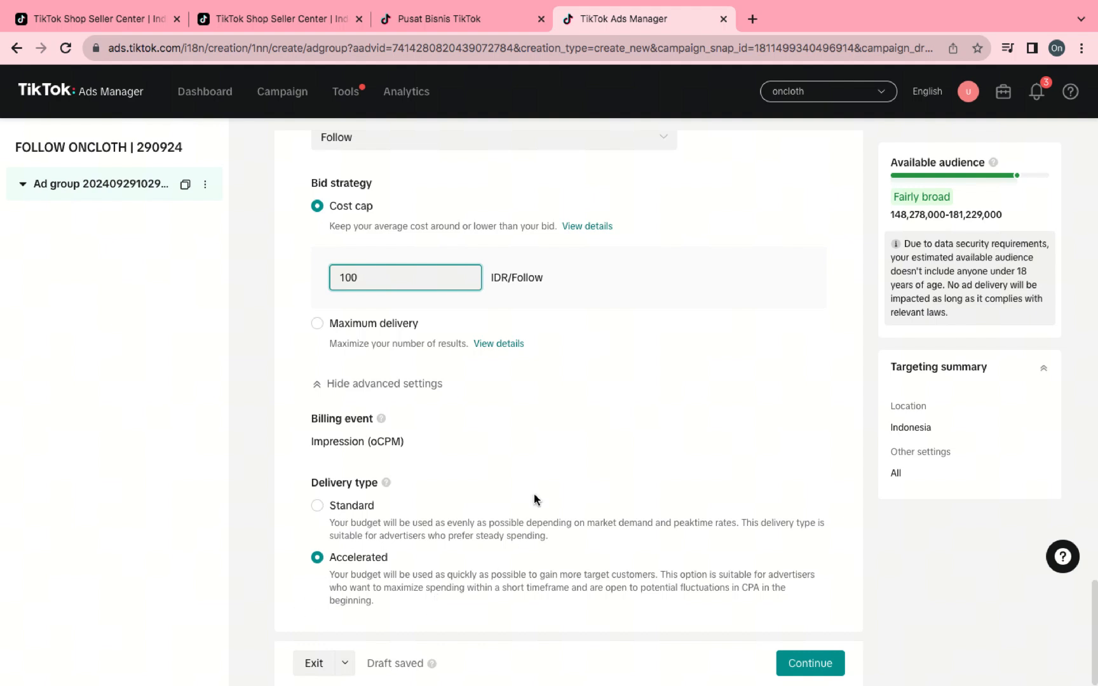
Step: Review the ad group's budget, schedule, optimization goal, bid strategy and delivery type settings
scroll(540, 448, up, 2)
scroll(540, 447, up, 7)
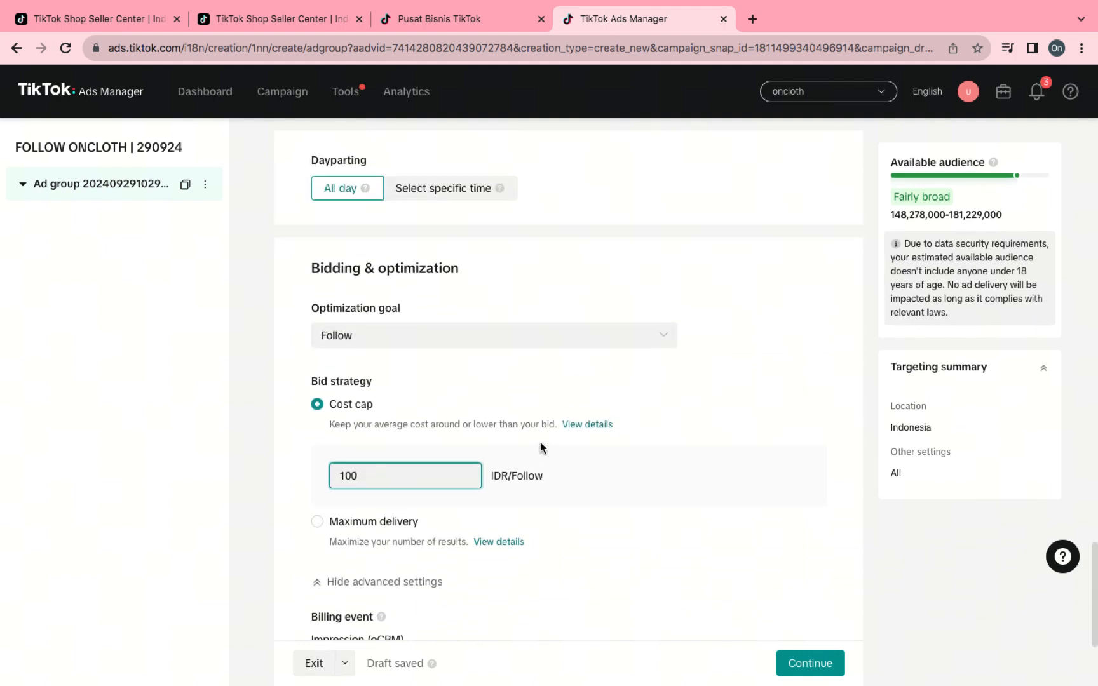
scroll(571, 496, down, 8)
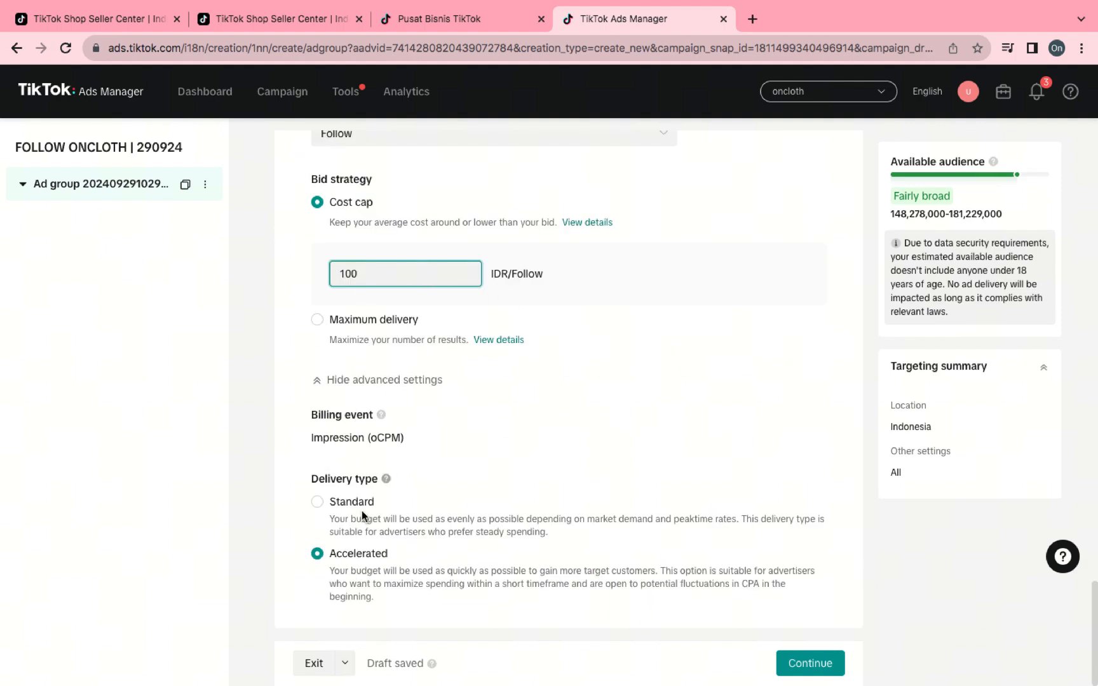
scroll(540, 266, up, 2)
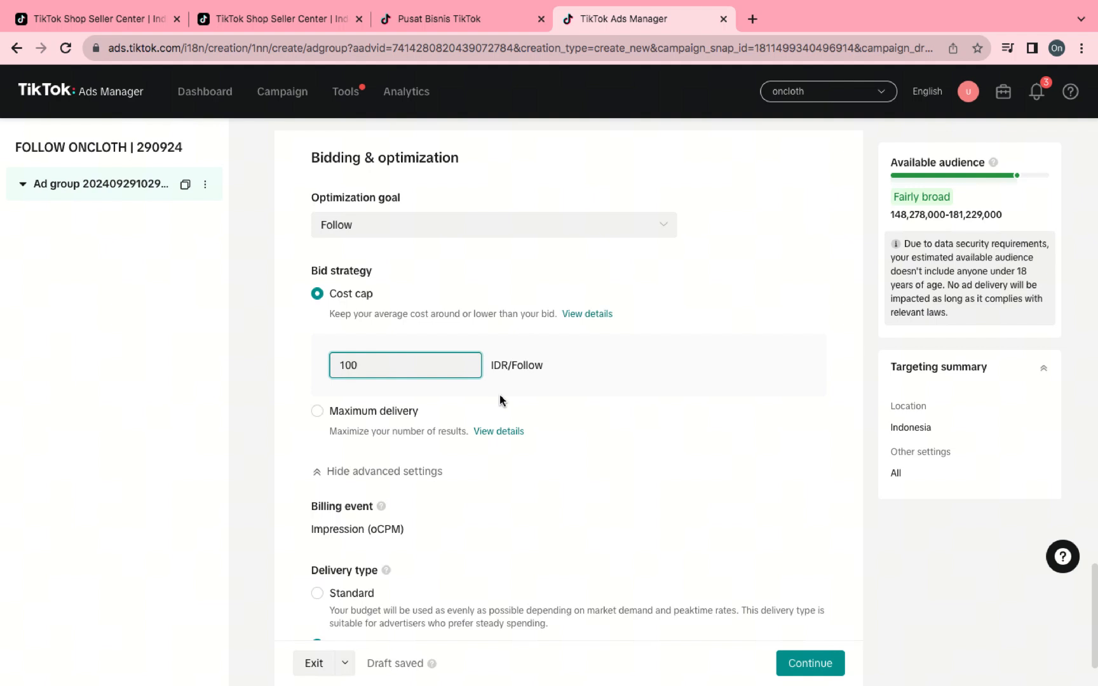
scroll(620, 385, up, 1)
scroll(627, 384, down, 2)
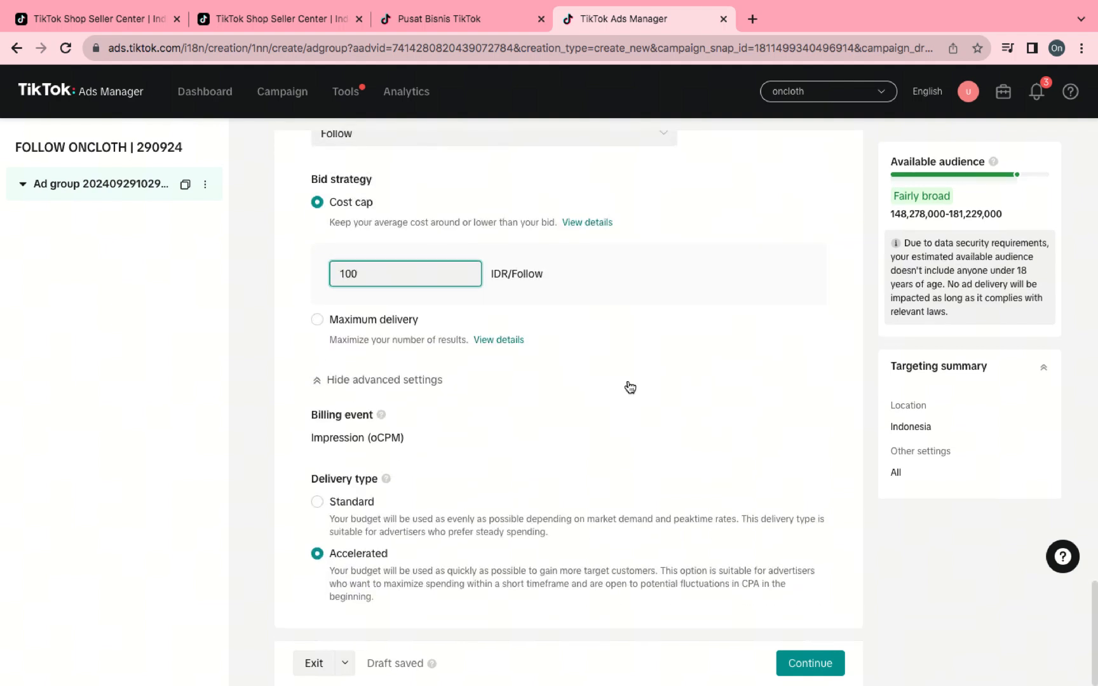
scroll(628, 386, up, 2)
scroll(628, 380, up, 3)
scroll(627, 257, up, 3)
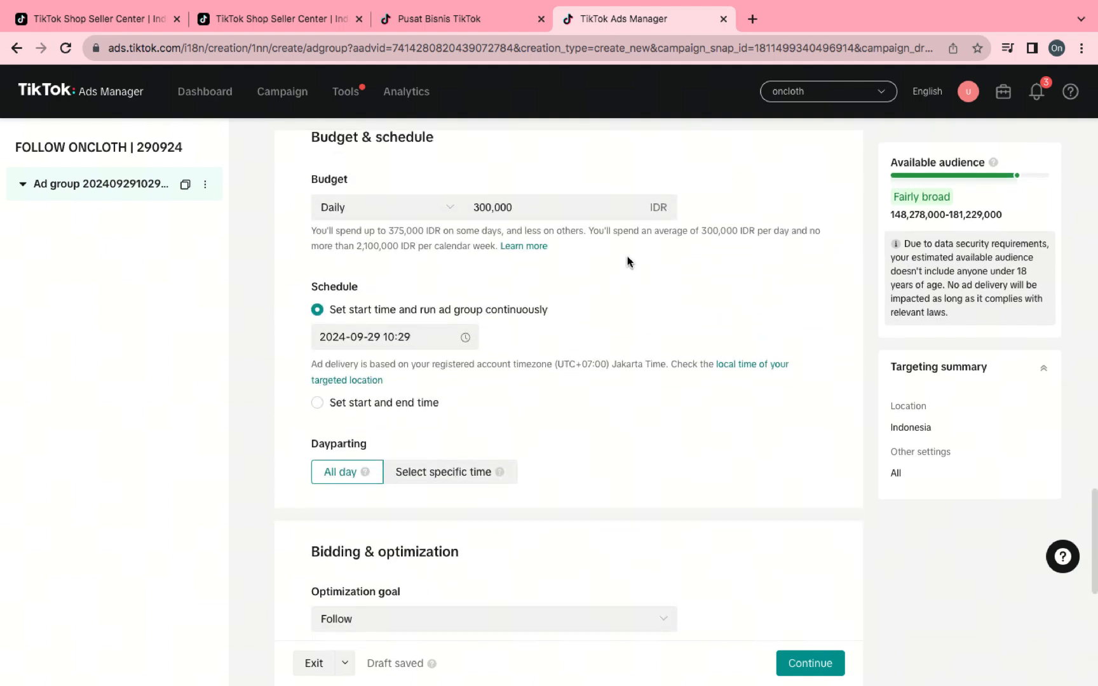
scroll(627, 257, down, 5)
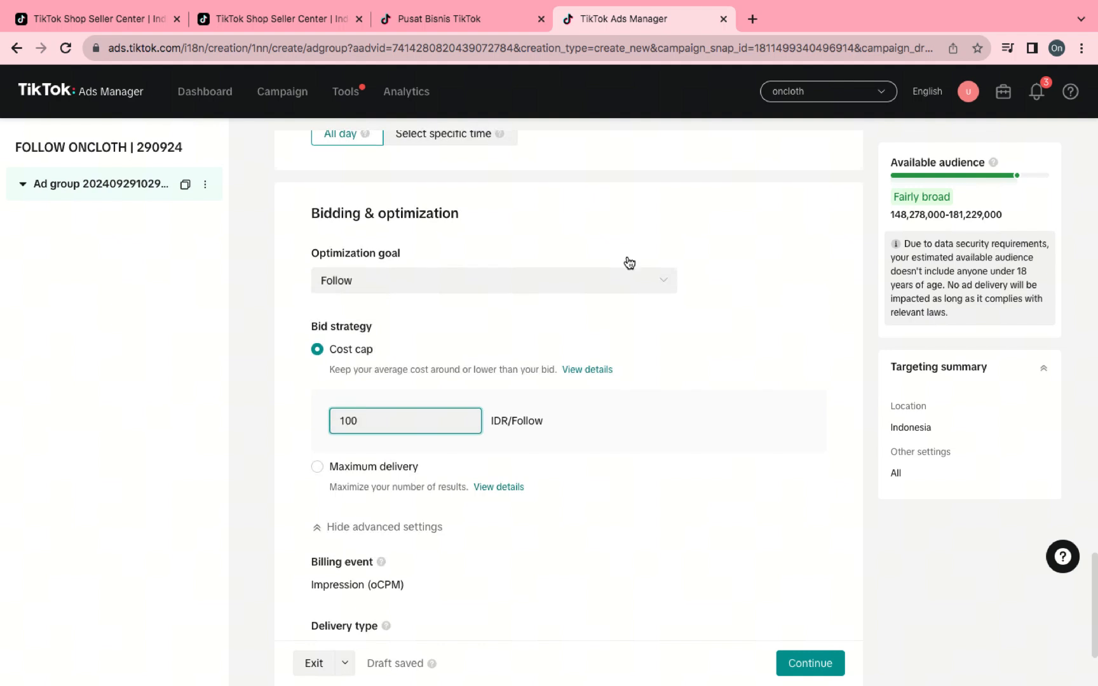
scroll(627, 260, down, 2)
scroll(681, 429, down, 1)
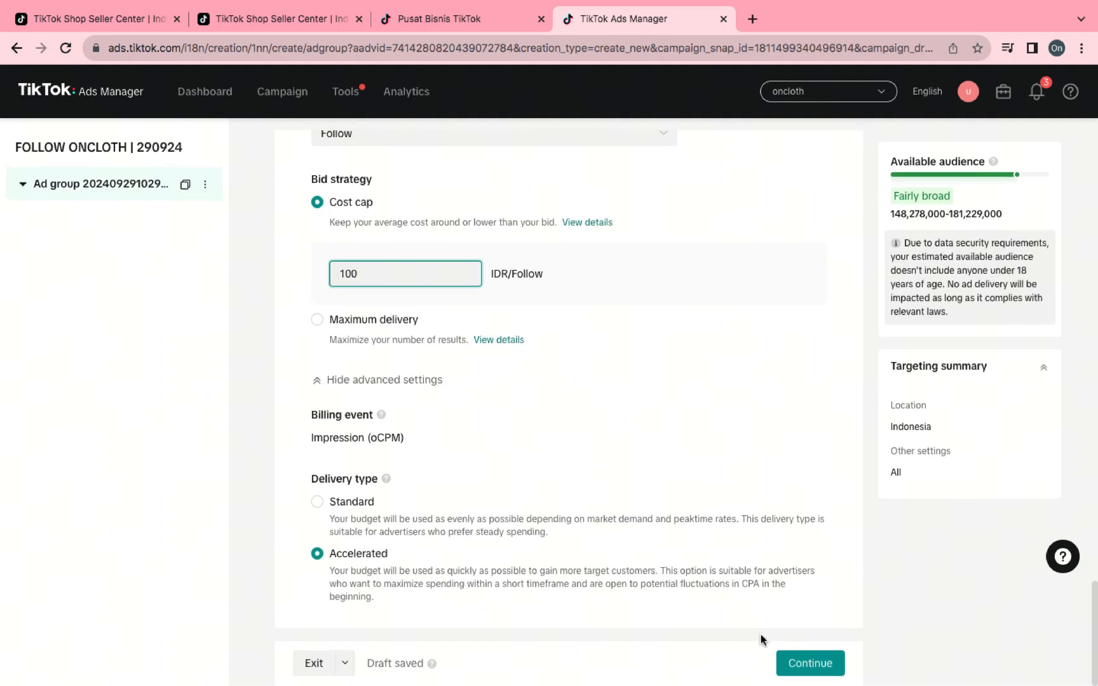
Step: Continue from the ad group settings to the ad level and go to the Ad details section
click(798, 665)
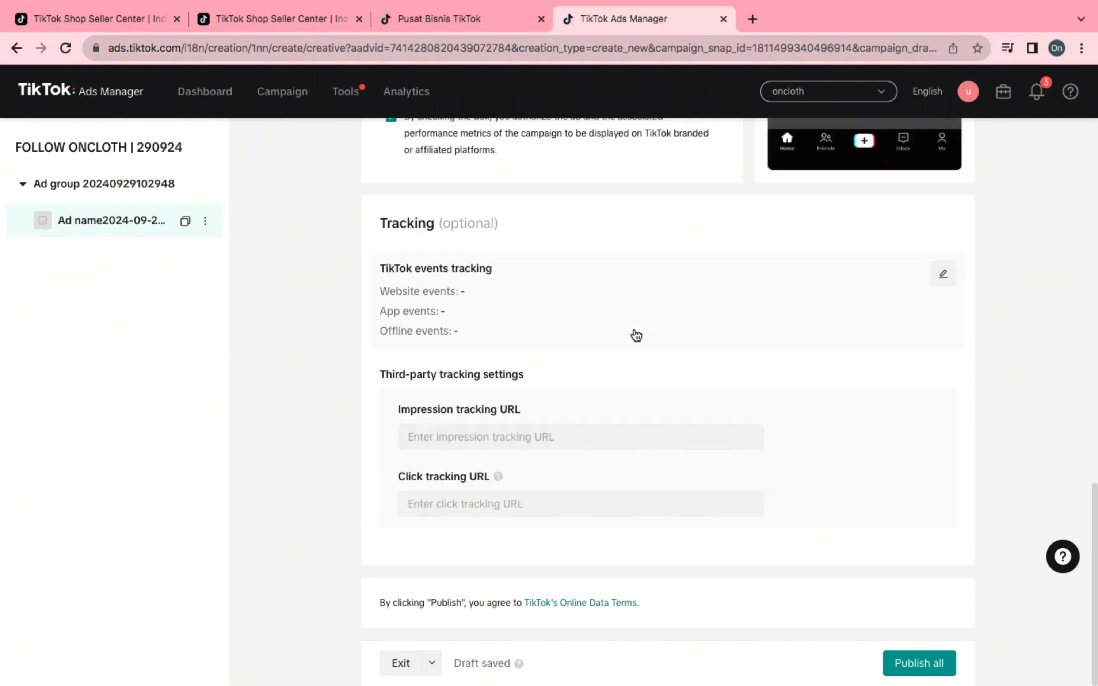
scroll(636, 335, up, 5)
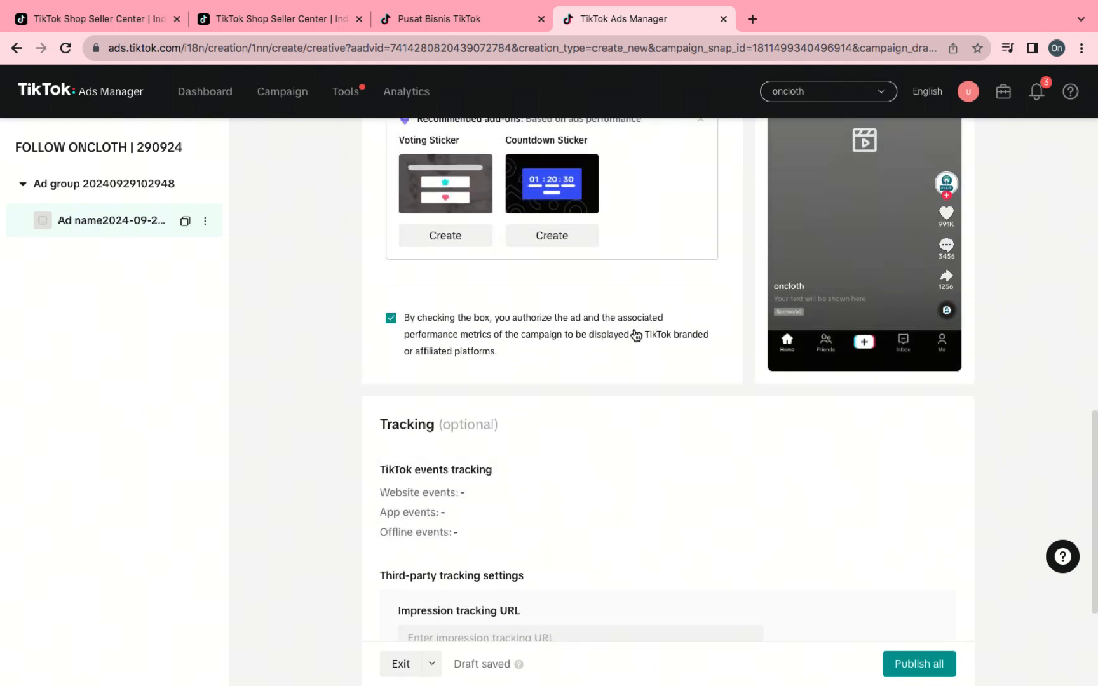
scroll(636, 334, up, 5)
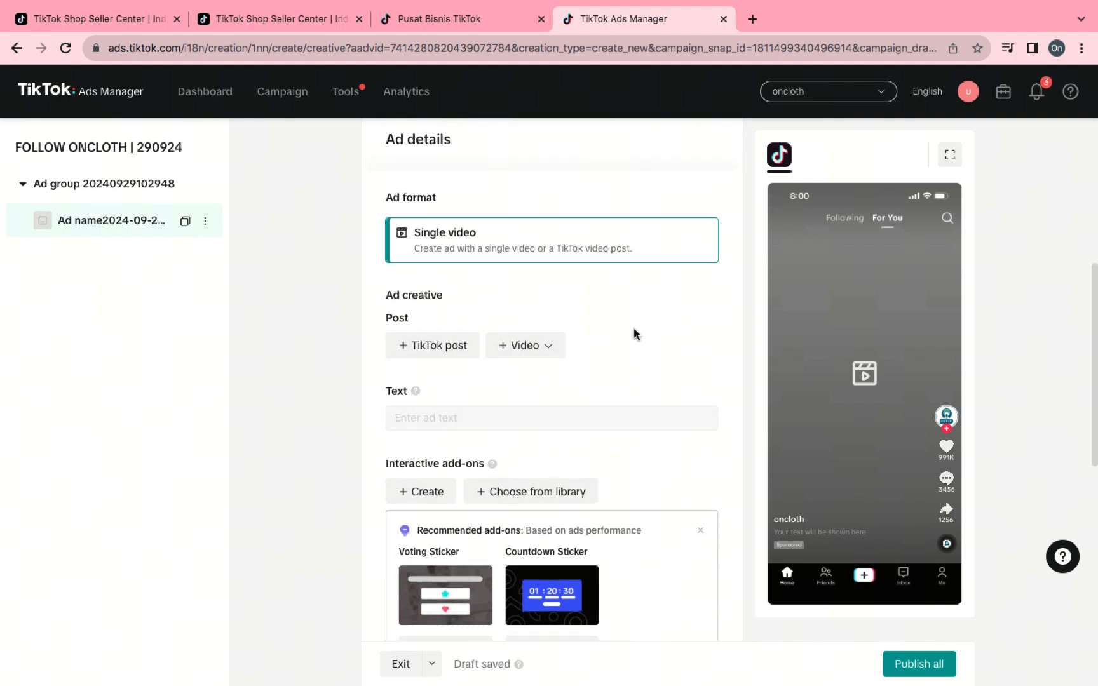
Step: View oncloth's available Spark Ad posts for the ad creative and close the list without selecting any
click(437, 345)
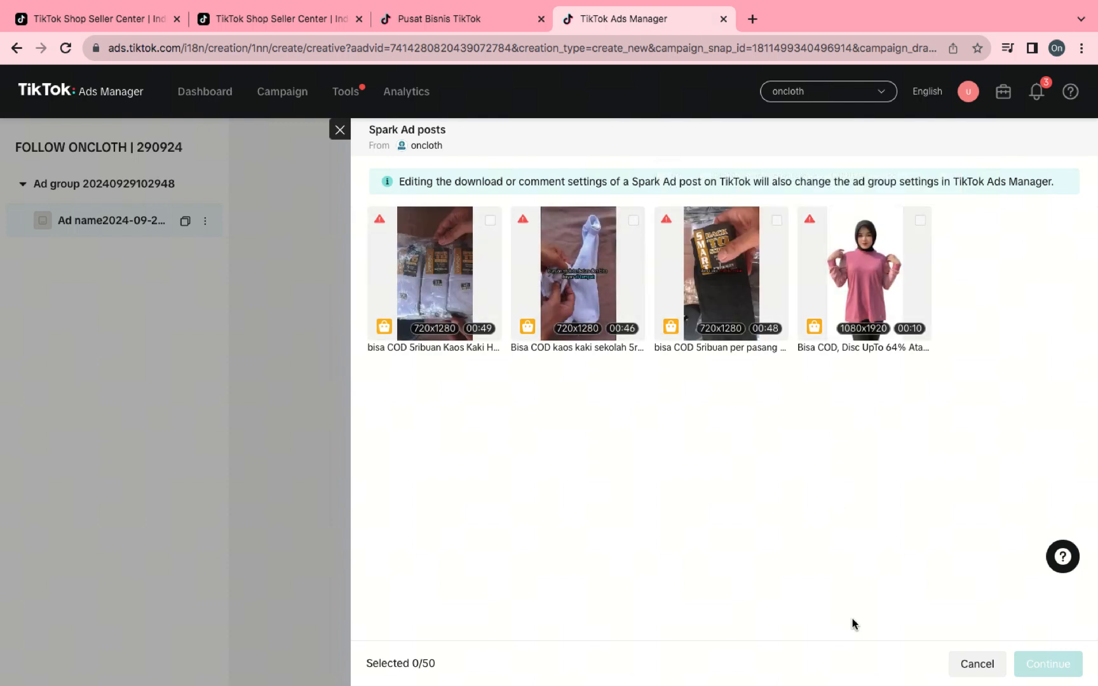
click(969, 666)
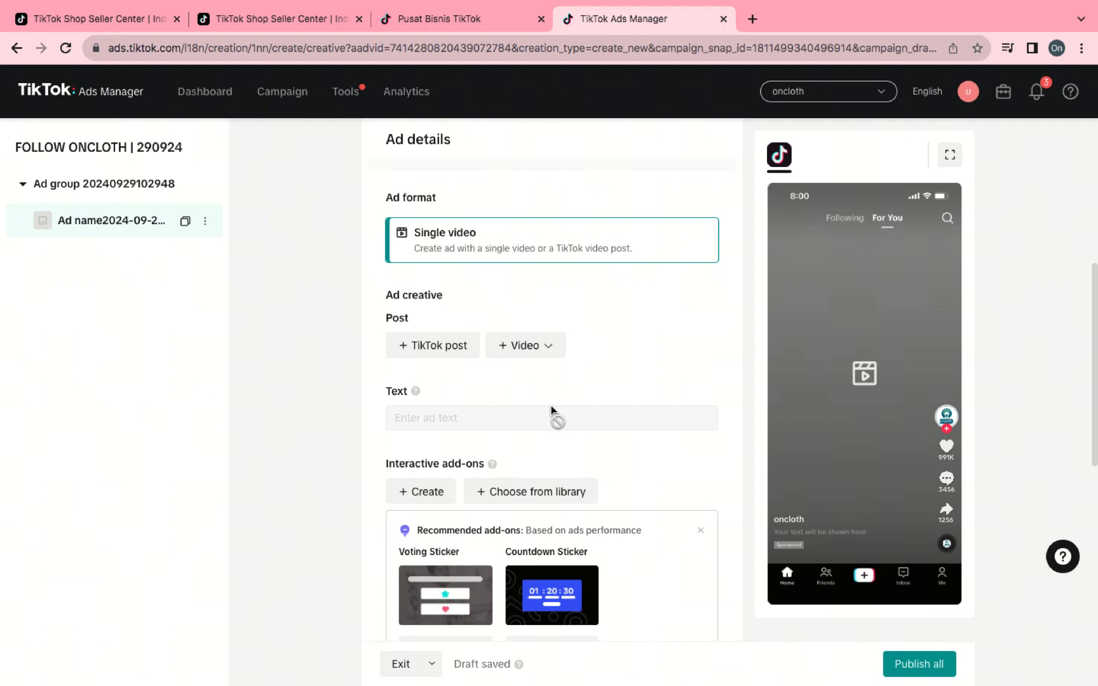
scroll(551, 406, down, 2)
scroll(551, 406, up, 3)
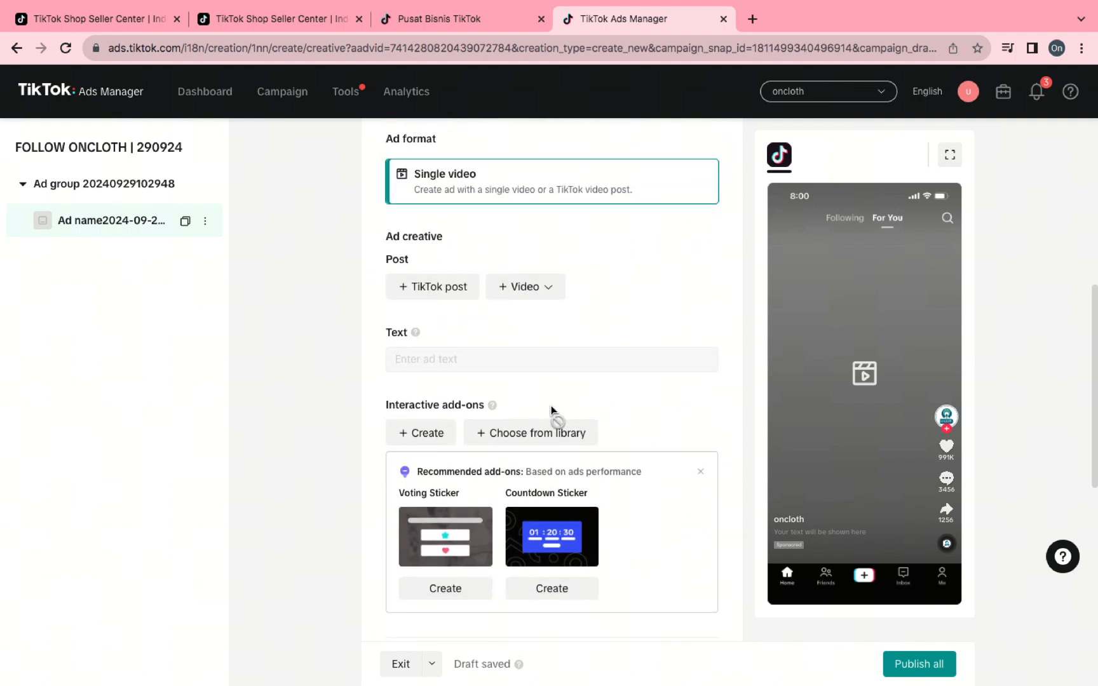
Step: Choose the file KAOS KAKI PUTIH POLOS.mp4 from the VT folder to upload as the ad's video
click(521, 414)
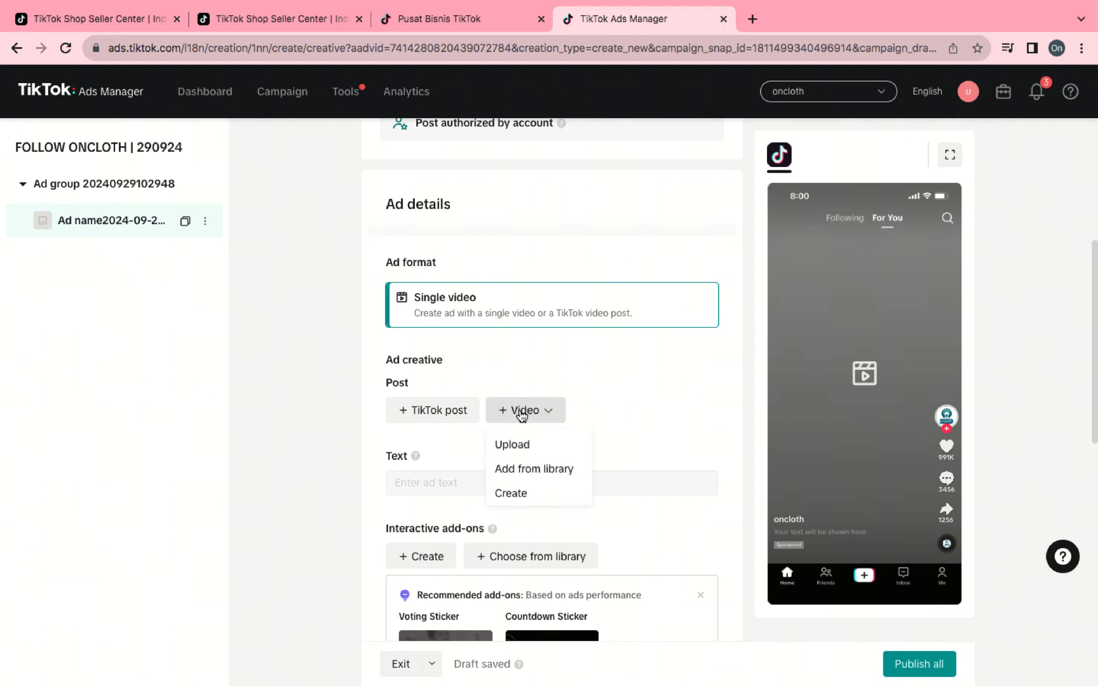
click(518, 448)
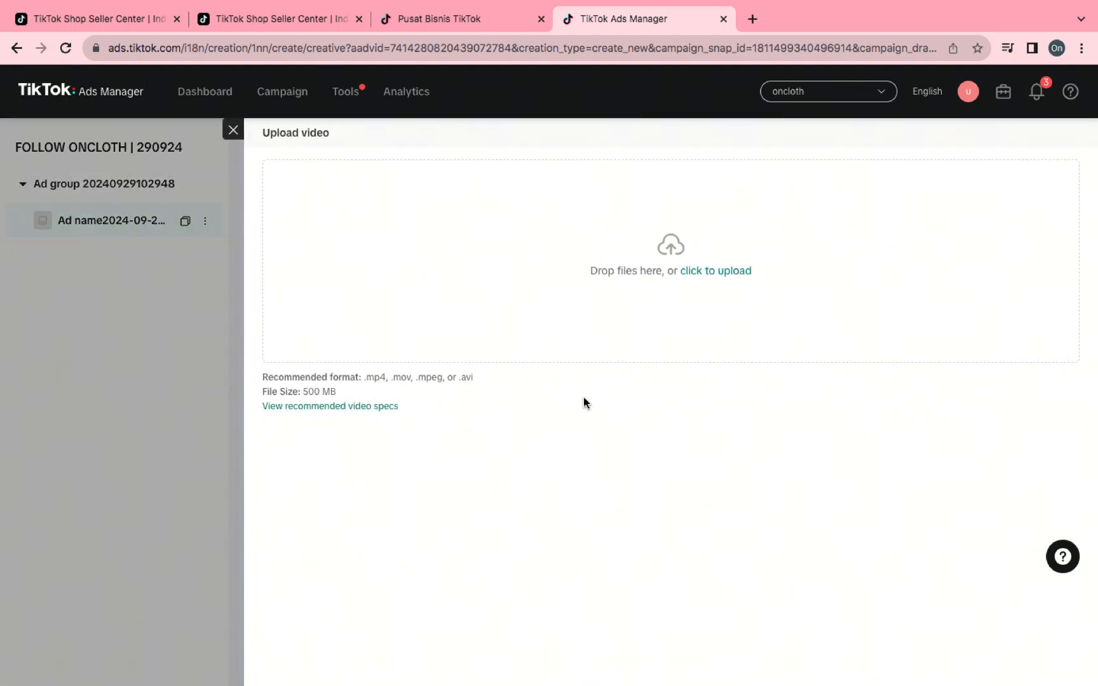
click(699, 276)
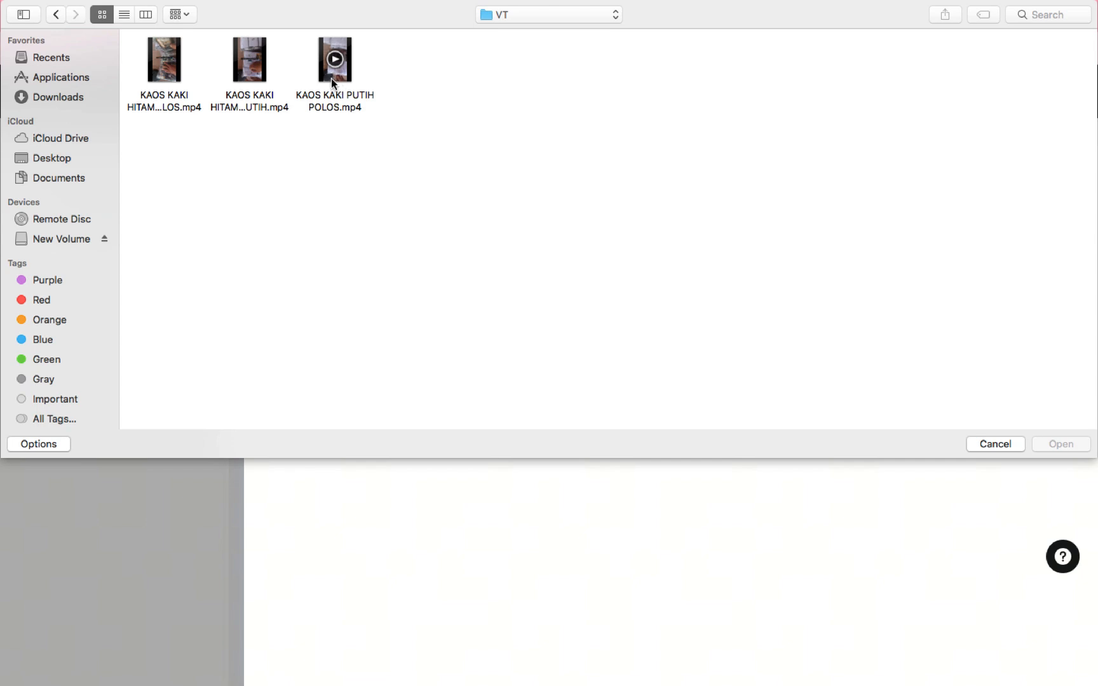
double_click(346, 72)
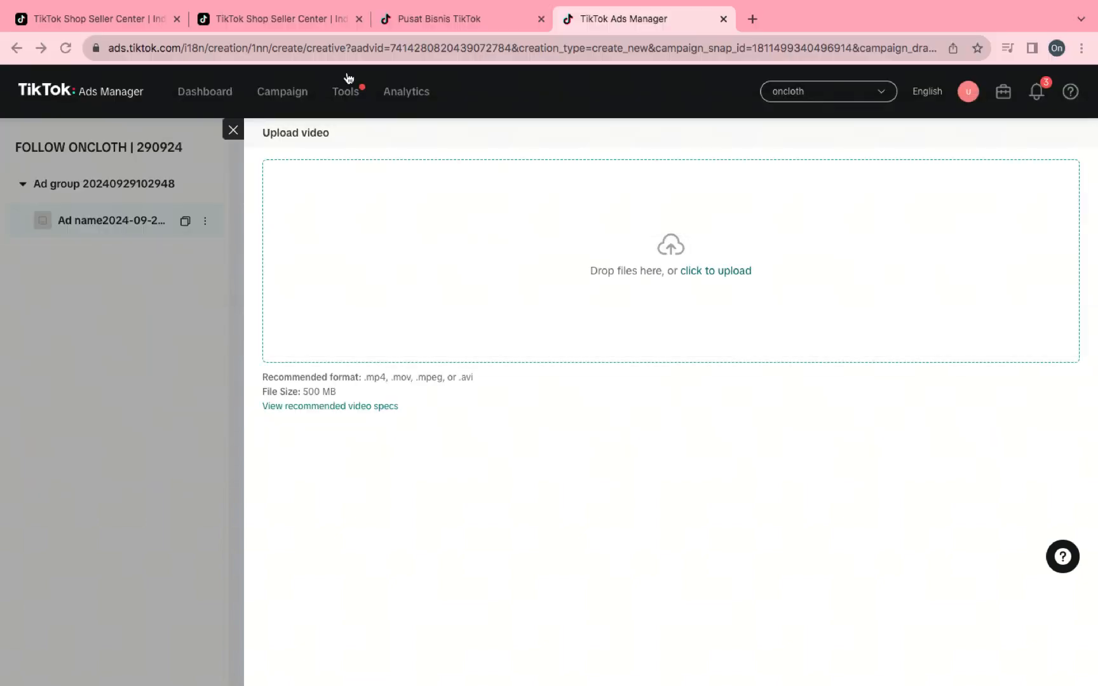
Step: Confirm the upload of KAOS KAKI PUTIH POLOS.mp4 as the ad's video and rename the ad as Ad 1
mouse_move(346, 91)
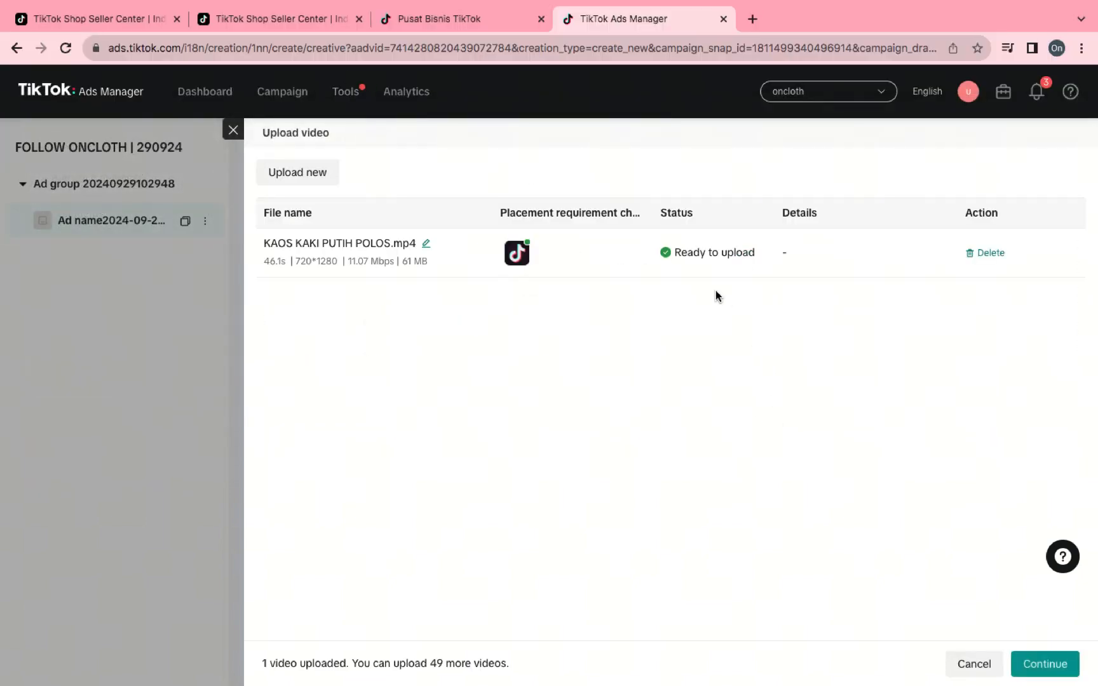
click(1044, 663)
scroll(603, 389, up, 5)
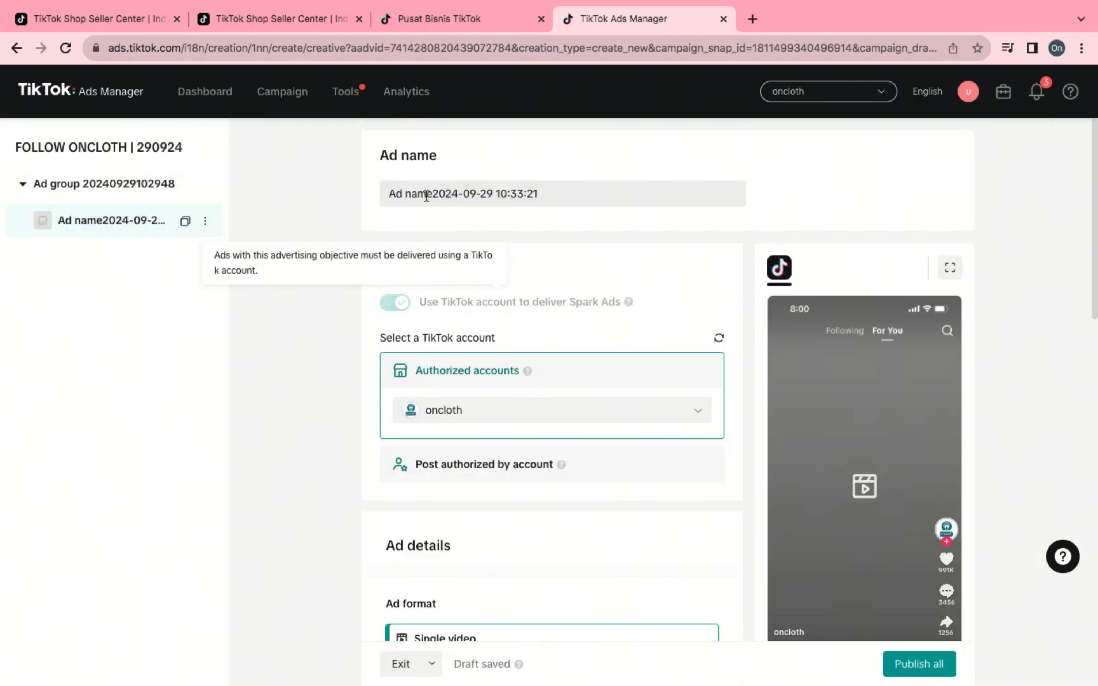
drag(406, 193, 578, 201)
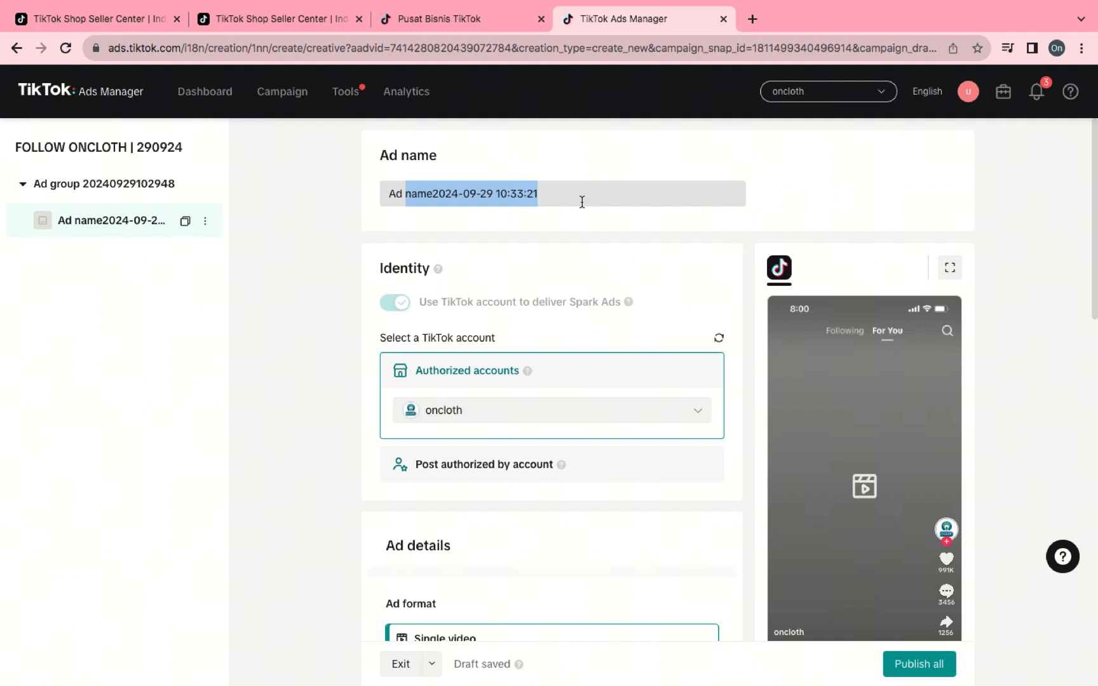
key(BackSpace)
text(1)
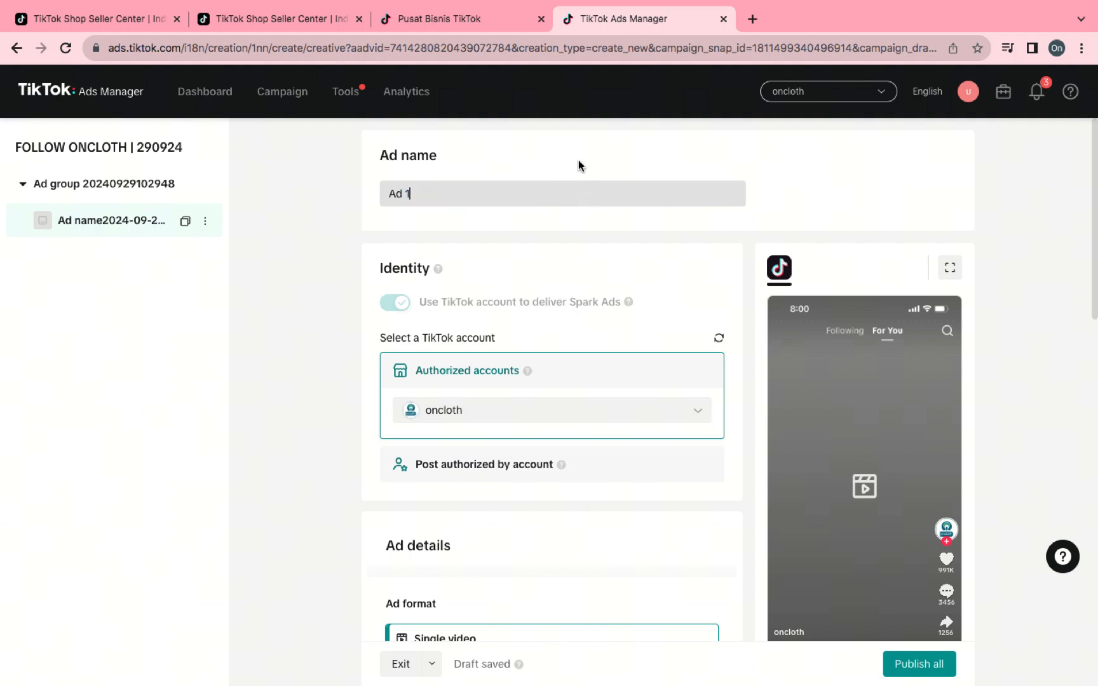
click(579, 160)
Step: Enter "Pusat Kaos Kaki Sekolah SD SMP SMA Temurah 5ribuan" as the ad text
scroll(578, 160, down, 7)
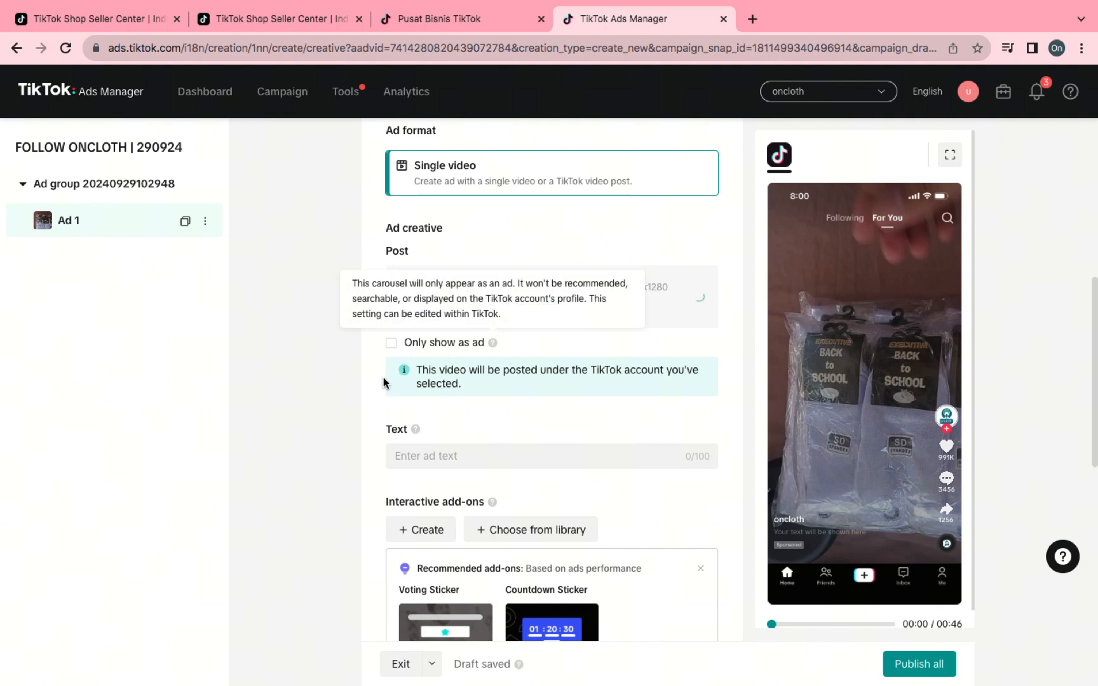
scroll(488, 407, down, 1)
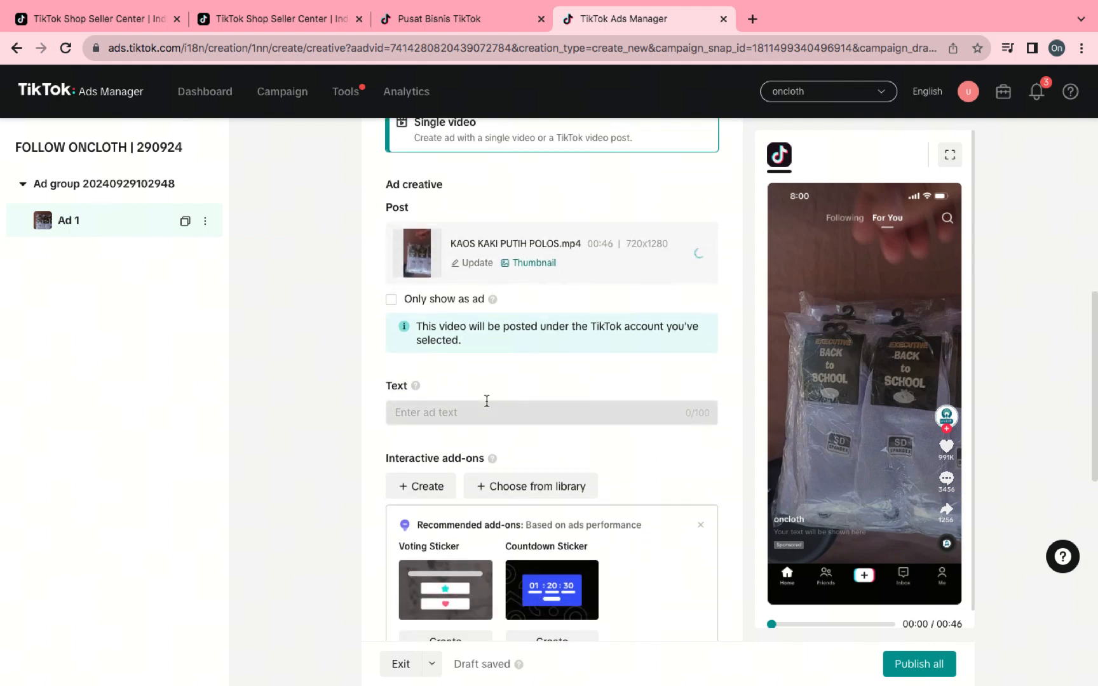
click(487, 414)
text(Pusat Kaos Kaki Anak)
key(BackSpace)
key(BackSpace)
key(BackSpace)
key(BackSpace)
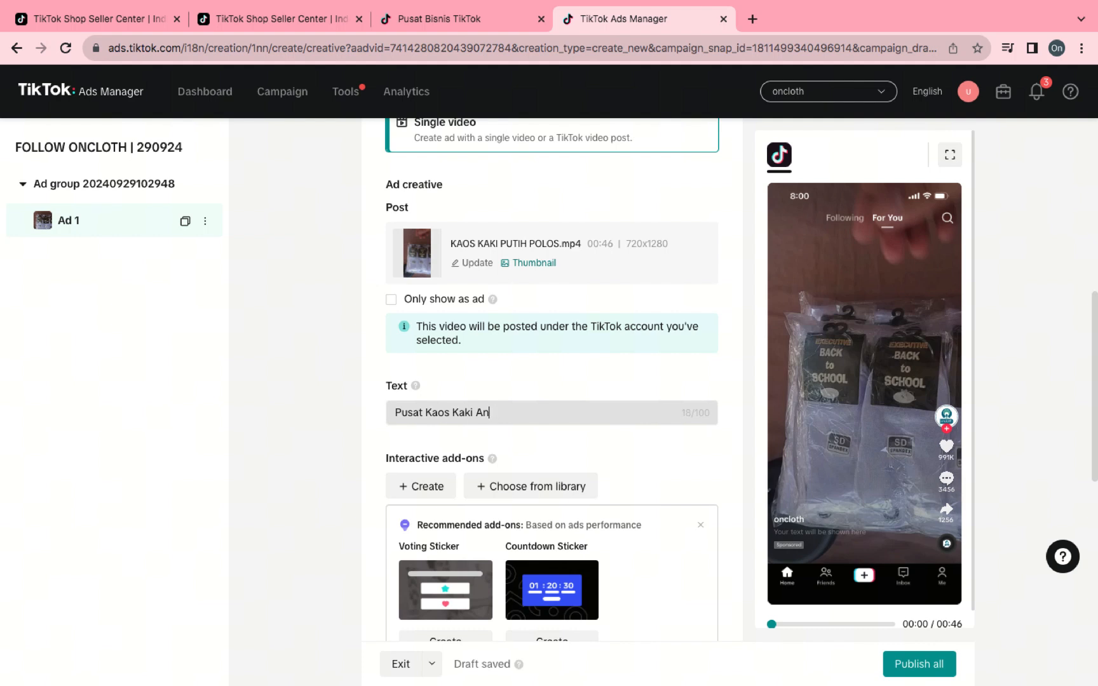
text(Sekolah SD SMP SMA)
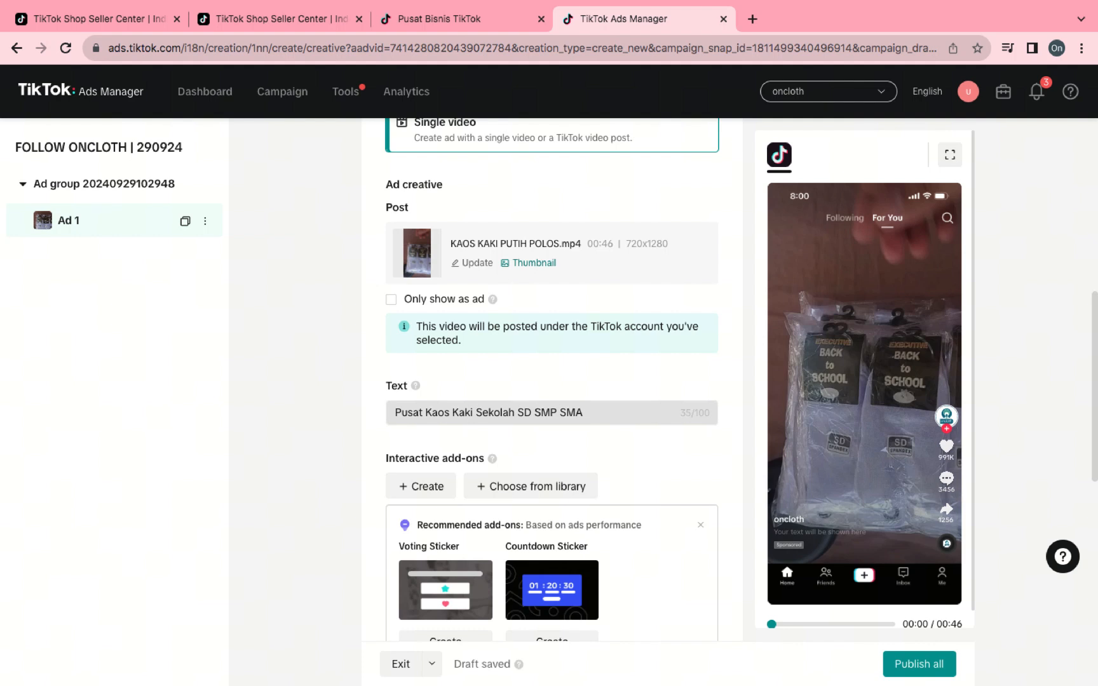
text(Temurah)
text(5ribuan)
Step: Review Ad 1's interactive add-ons, authorization option, tracking settings and ad details
scroll(498, 434, down, 1)
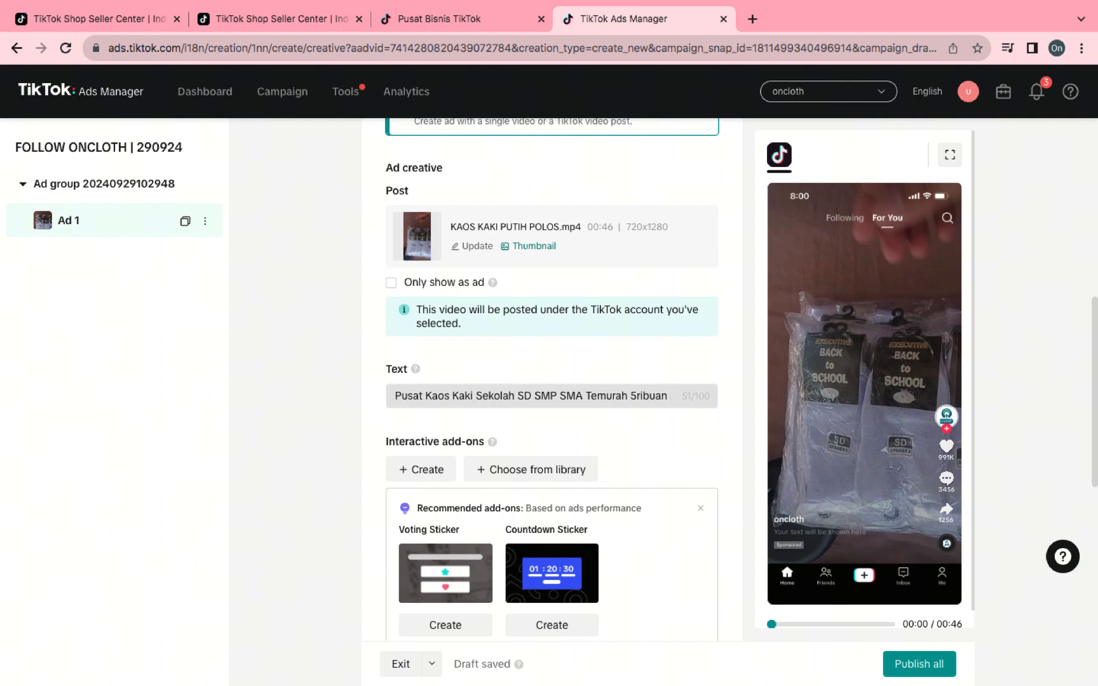
scroll(498, 434, down, 1)
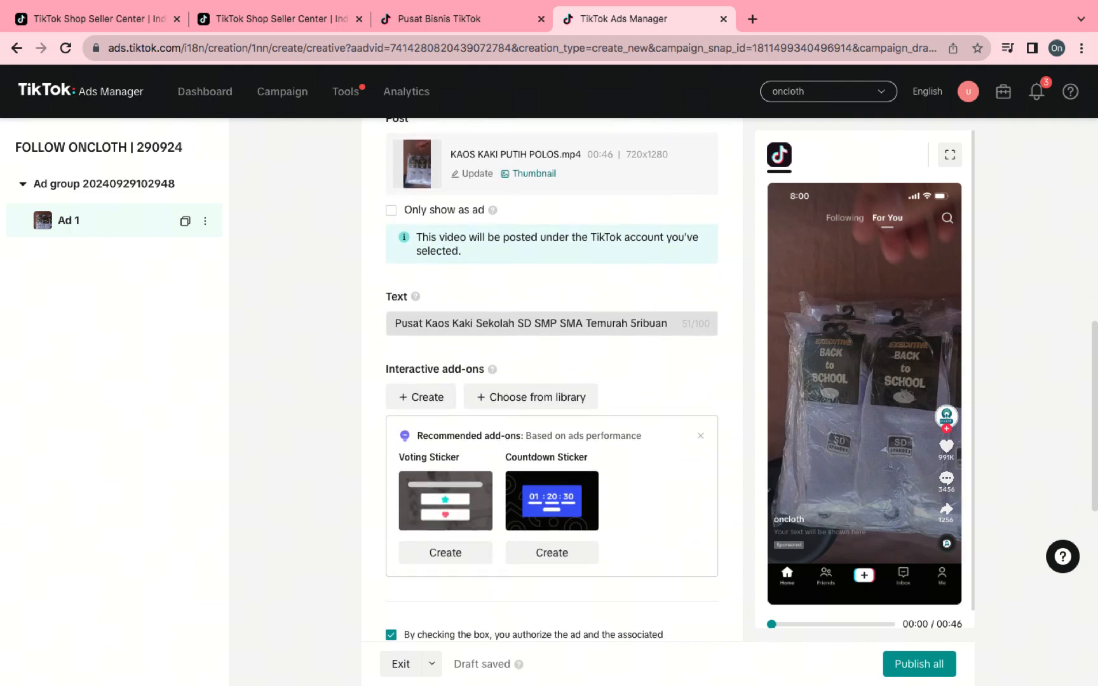
scroll(498, 433, down, 2)
scroll(498, 434, down, 2)
scroll(498, 434, up, 1)
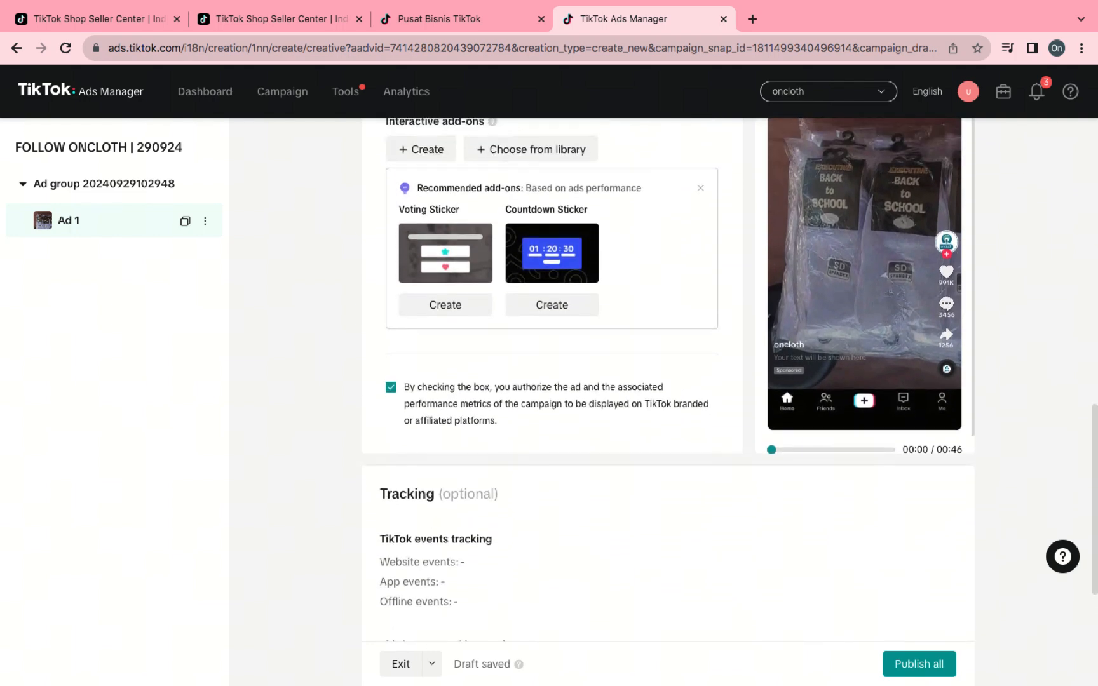
scroll(498, 434, down, 2)
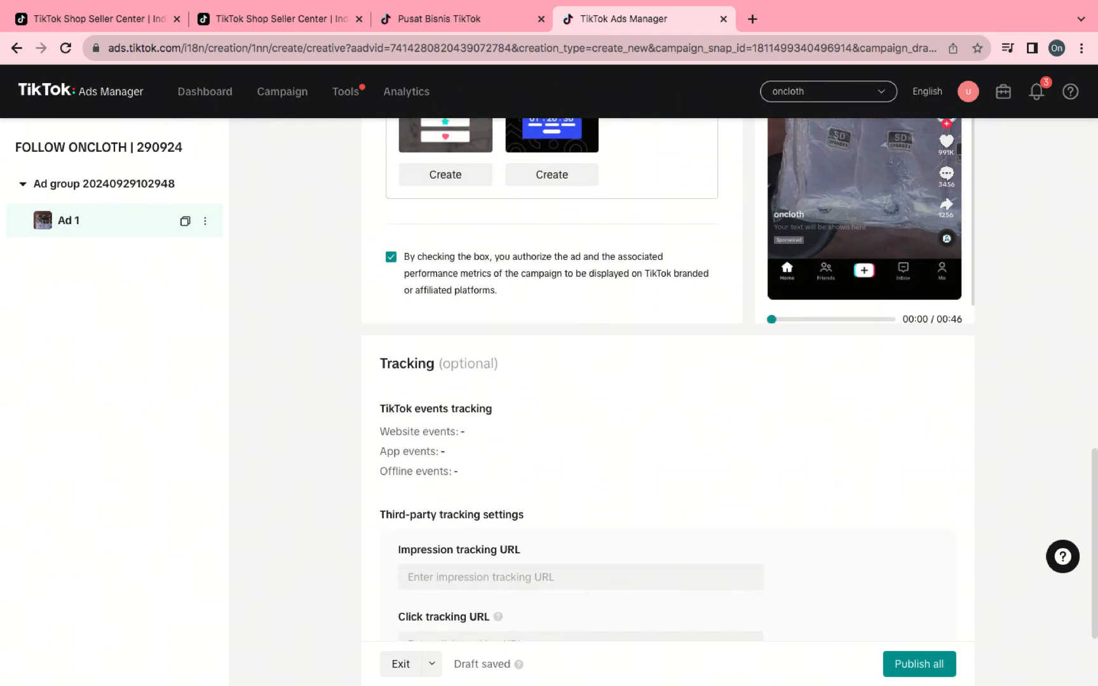
scroll(554, 541, down, 2)
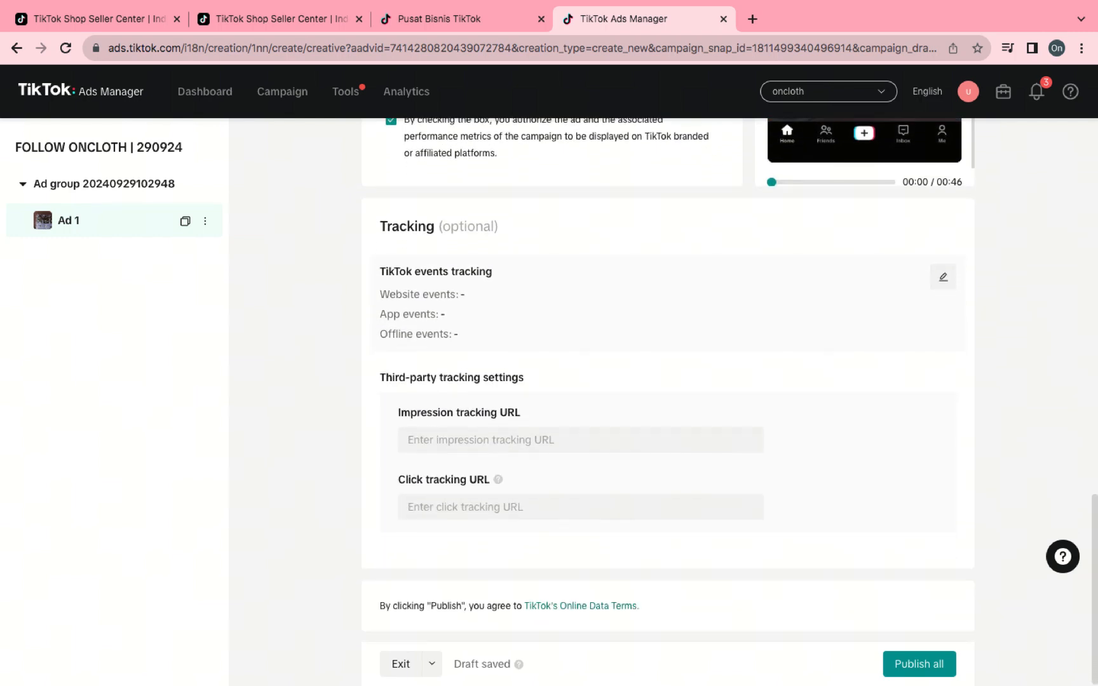
scroll(545, 465, up, 7)
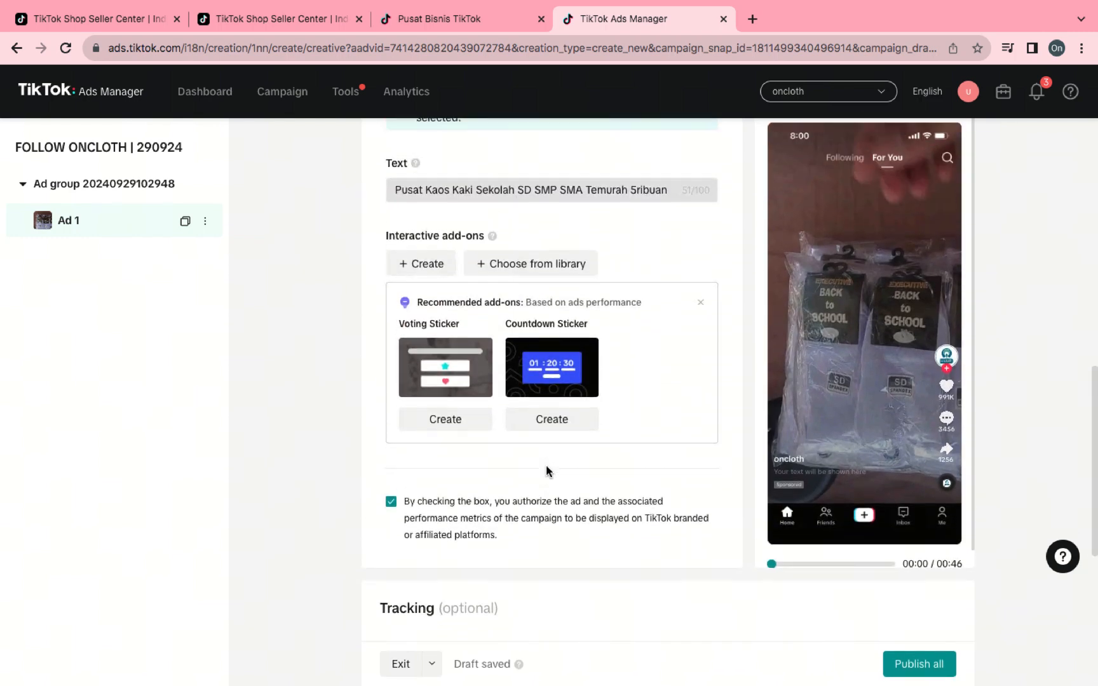
scroll(547, 471, up, 6)
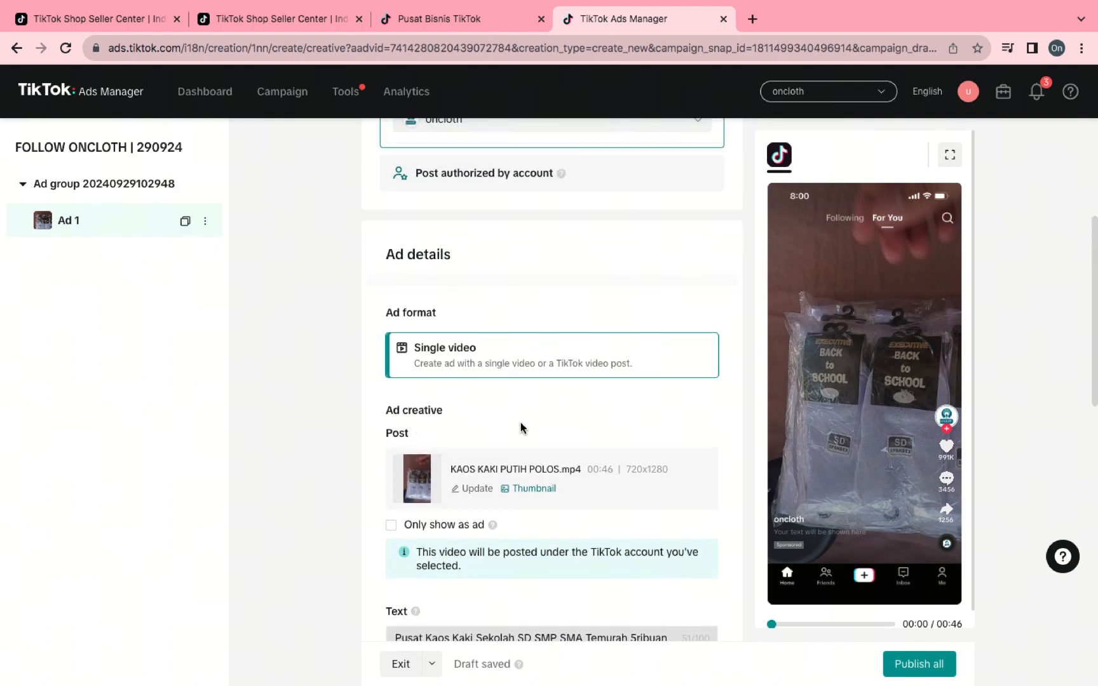
Step: Make two copies of Ad 1 within the ad group
scroll(532, 434, down, 3)
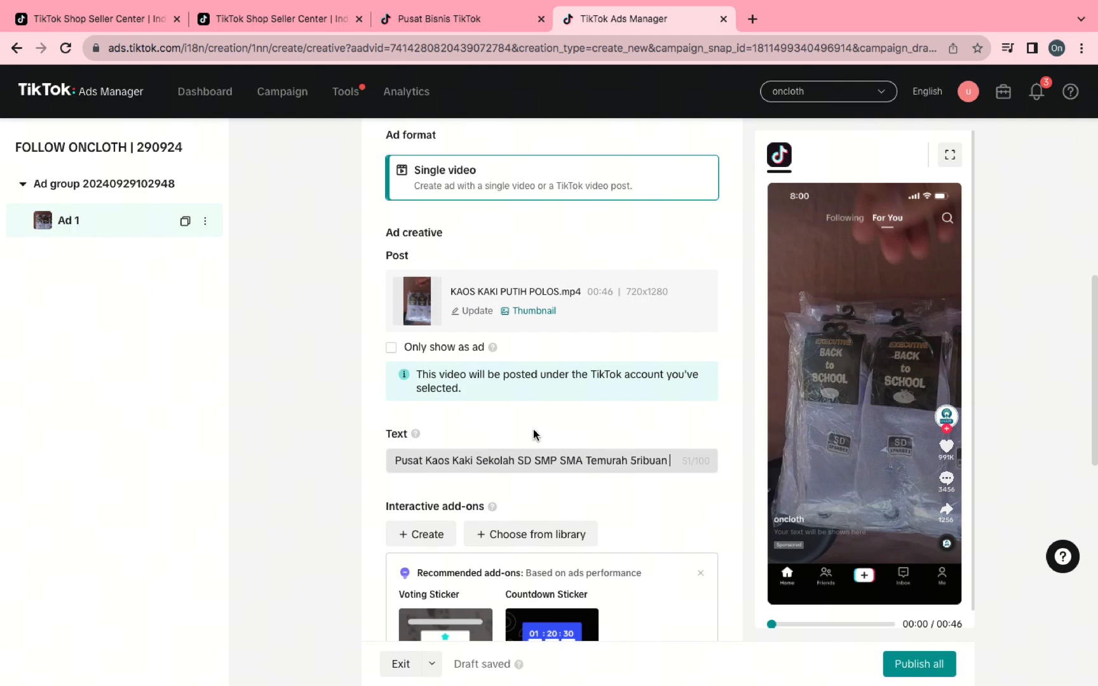
triple_click(519, 460)
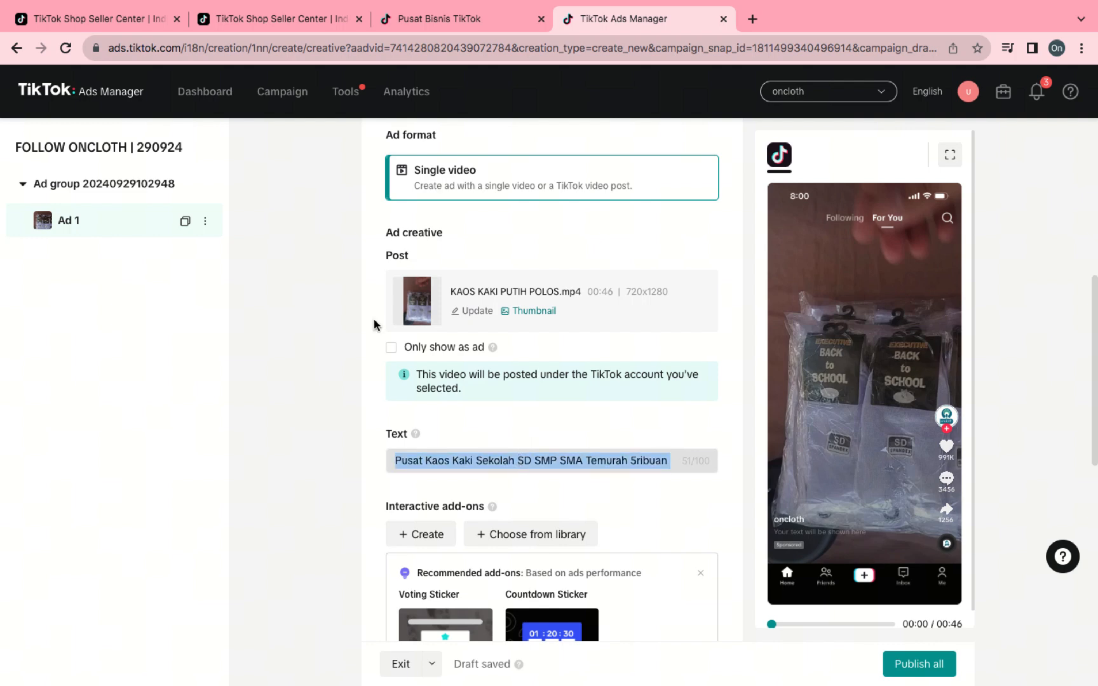
click(185, 222)
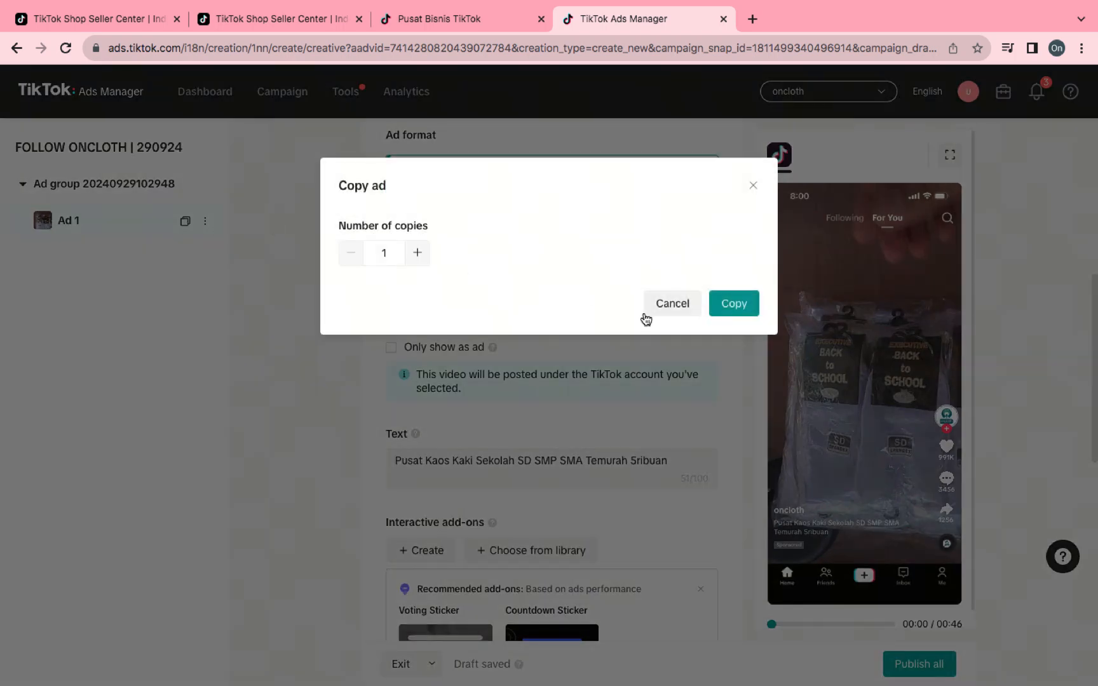
click(417, 252)
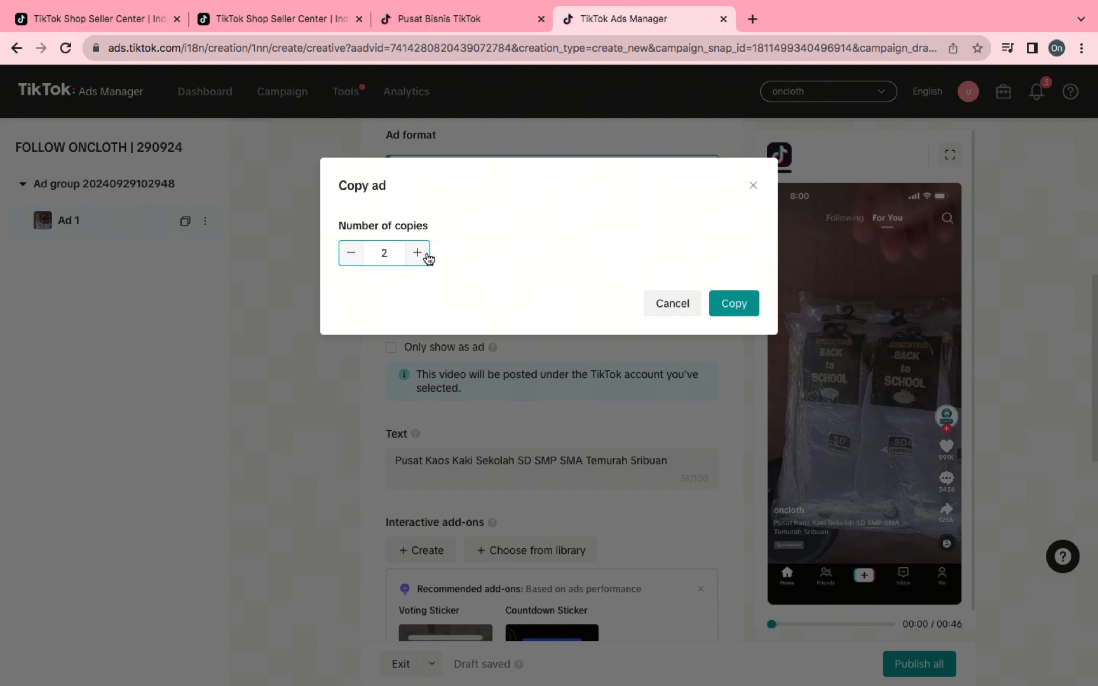
click(725, 307)
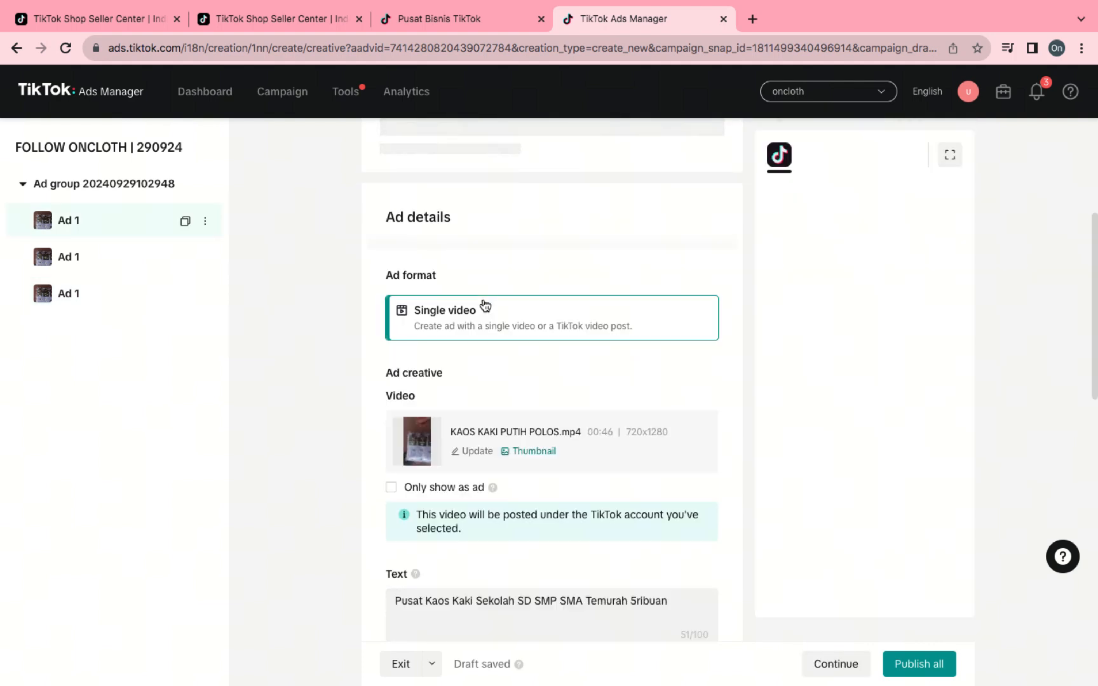
Step: Replace the first ad's video by uploading KAOS KAKI HITAM PUTIH.mp4 from the VT folder
scroll(480, 495, down, 1)
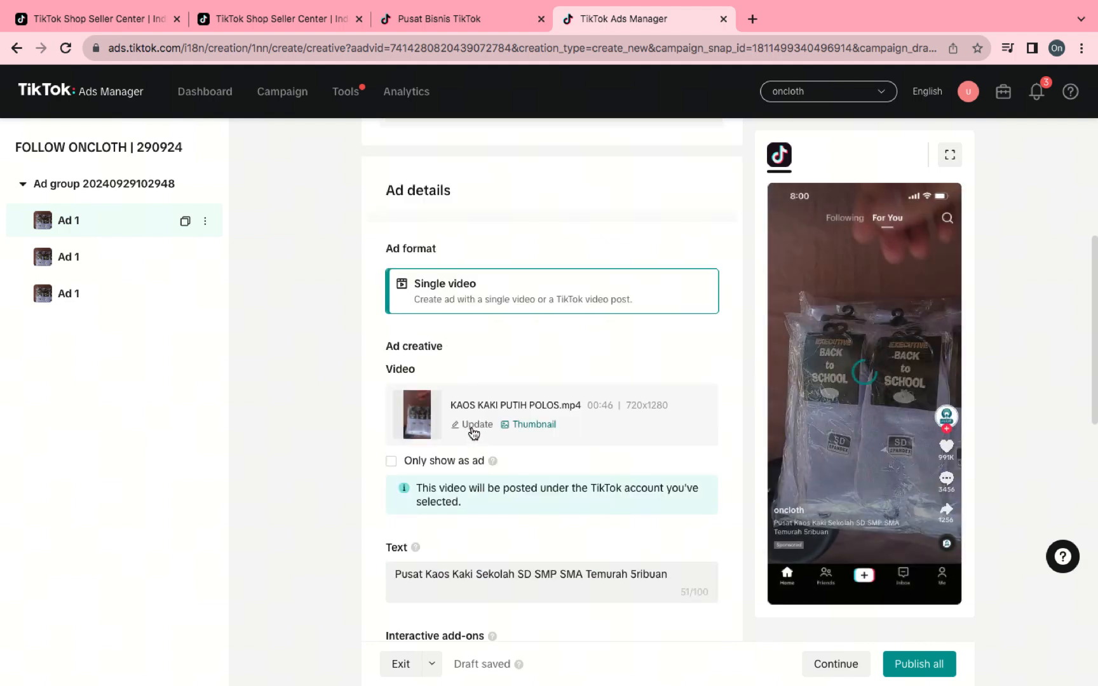
click(469, 425)
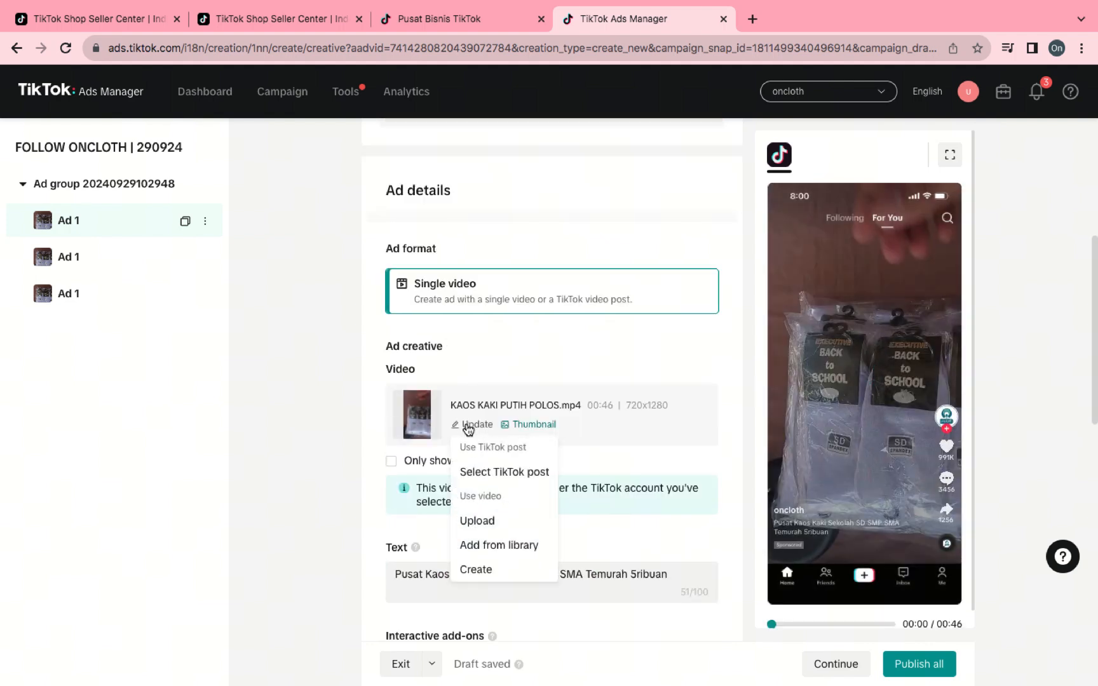
click(490, 521)
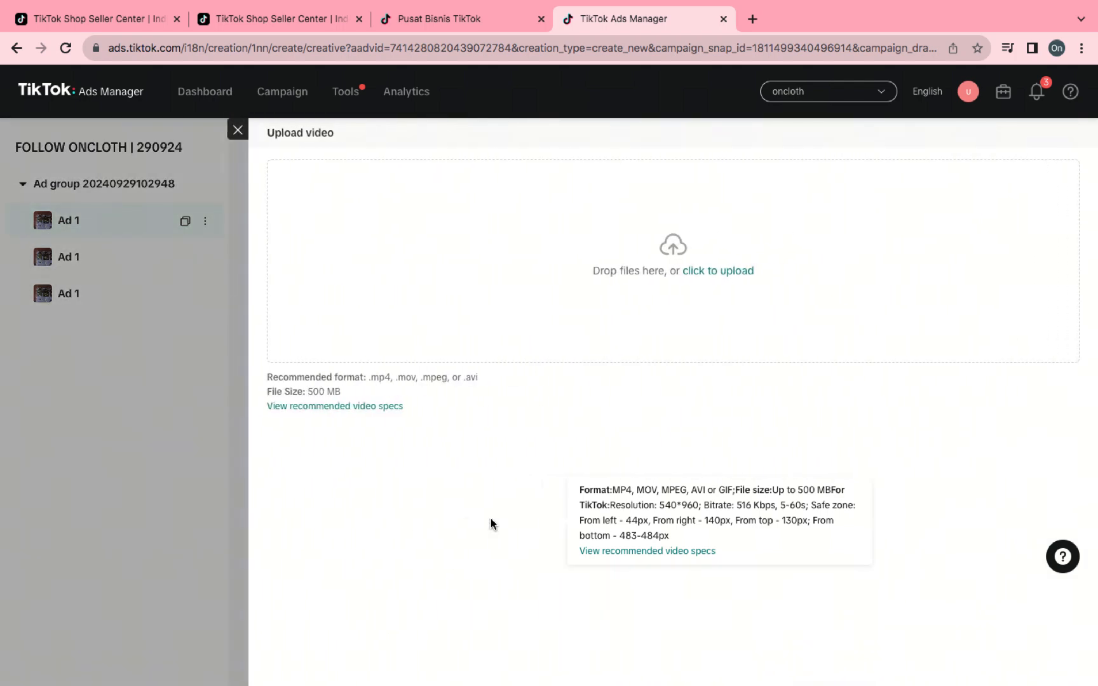
click(705, 278)
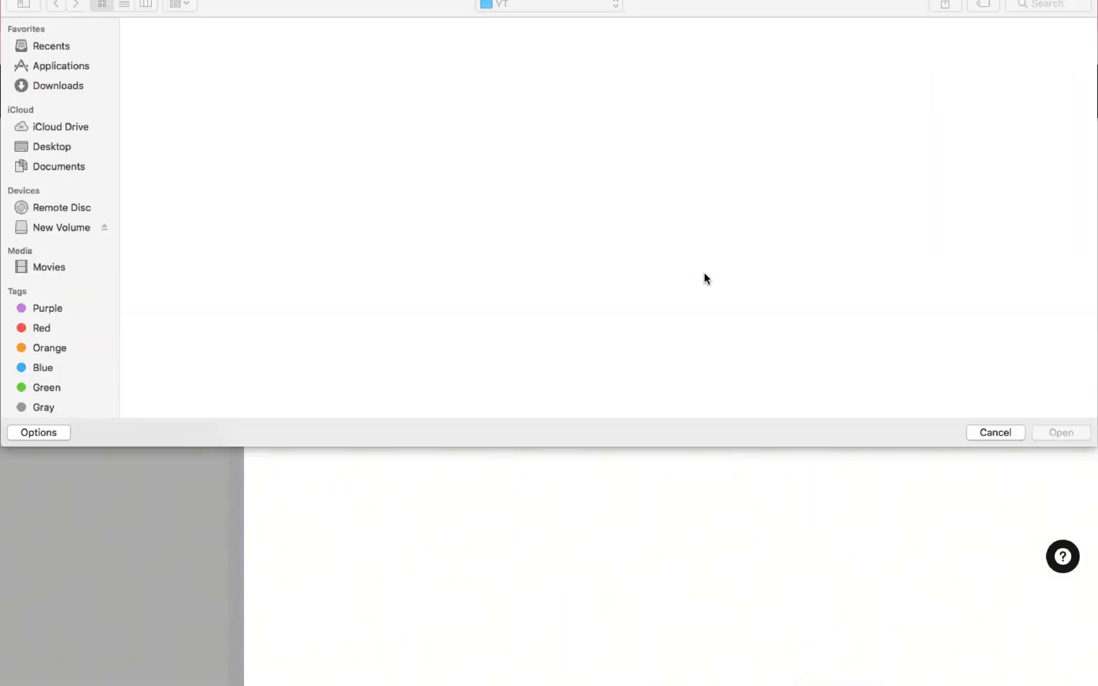
double_click(257, 78)
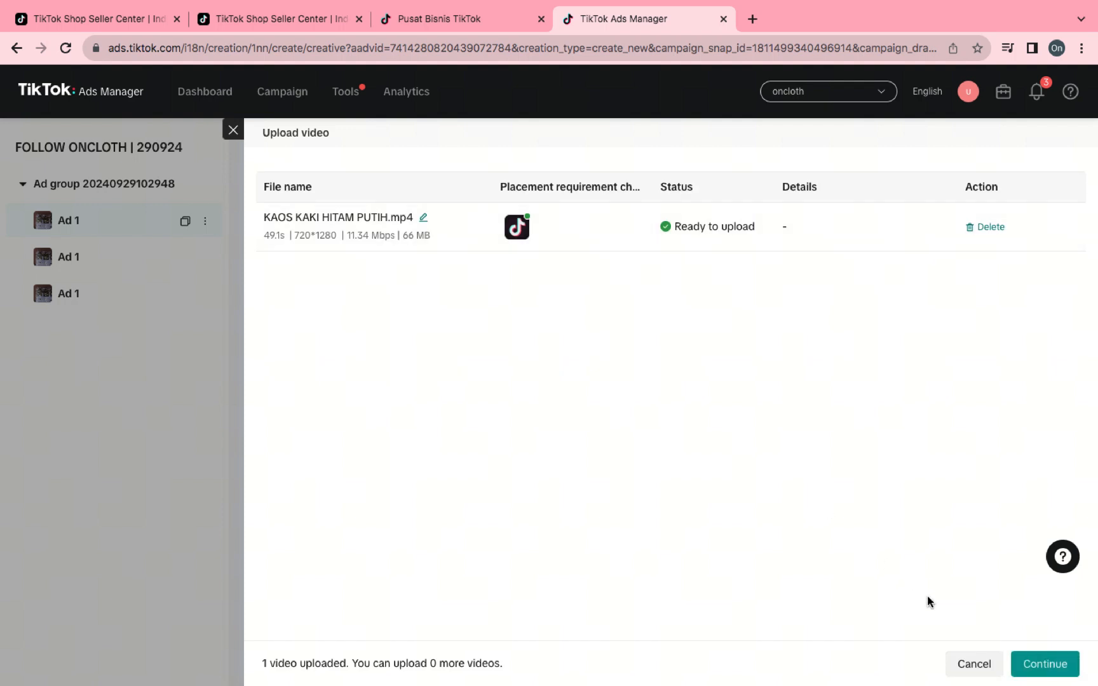
click(1045, 664)
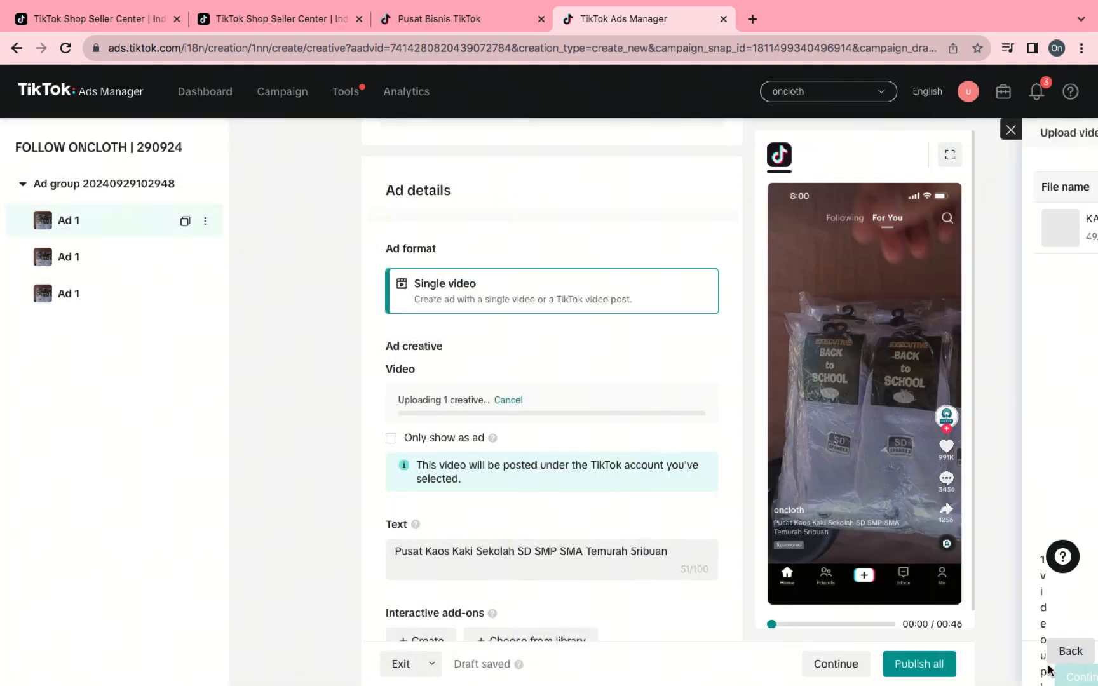
scroll(639, 442, down, 2)
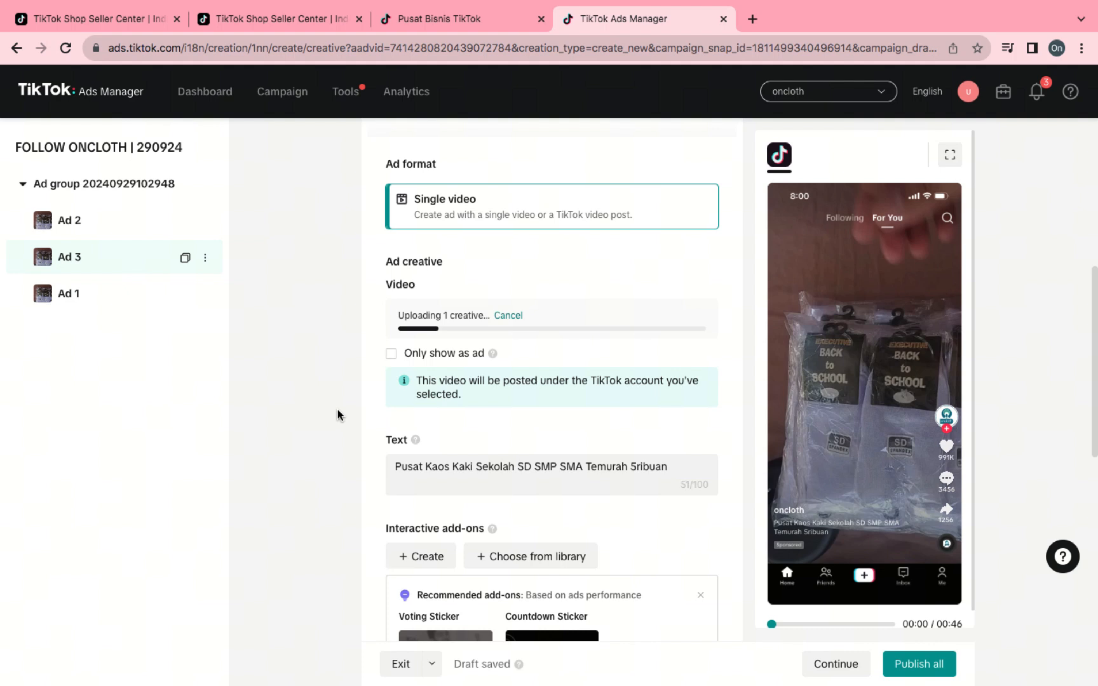
scroll(337, 415, up, 2)
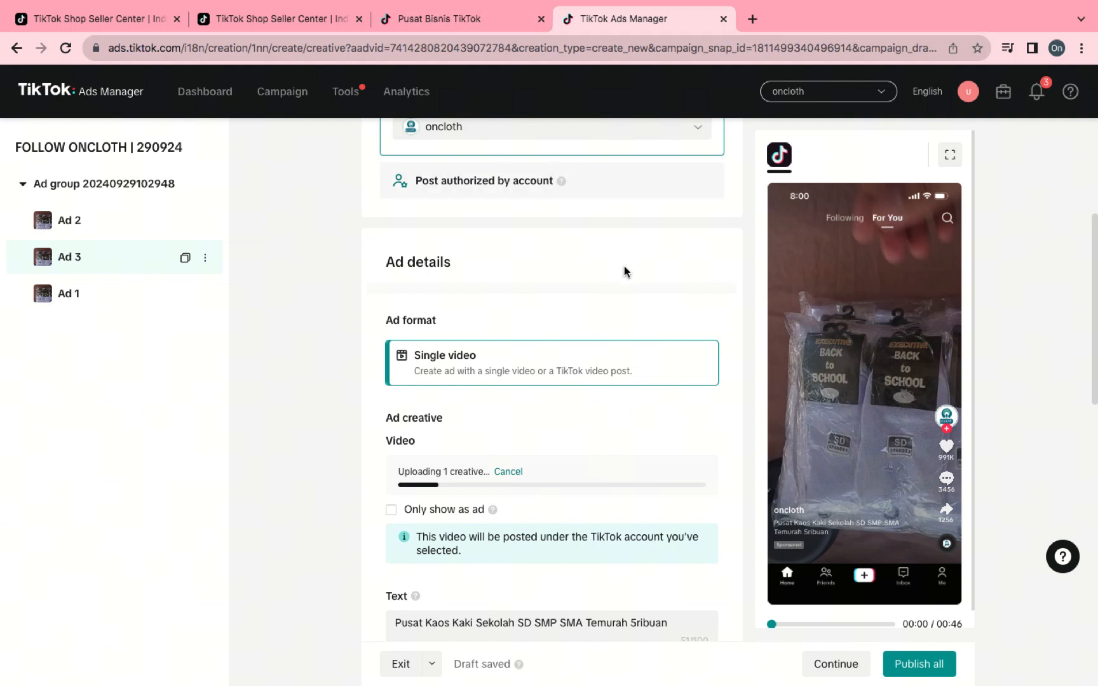
Step: Switch to TikTok Business Center (Pusat Bisnis) and open its TikTok accounts under the assets
click(453, 20)
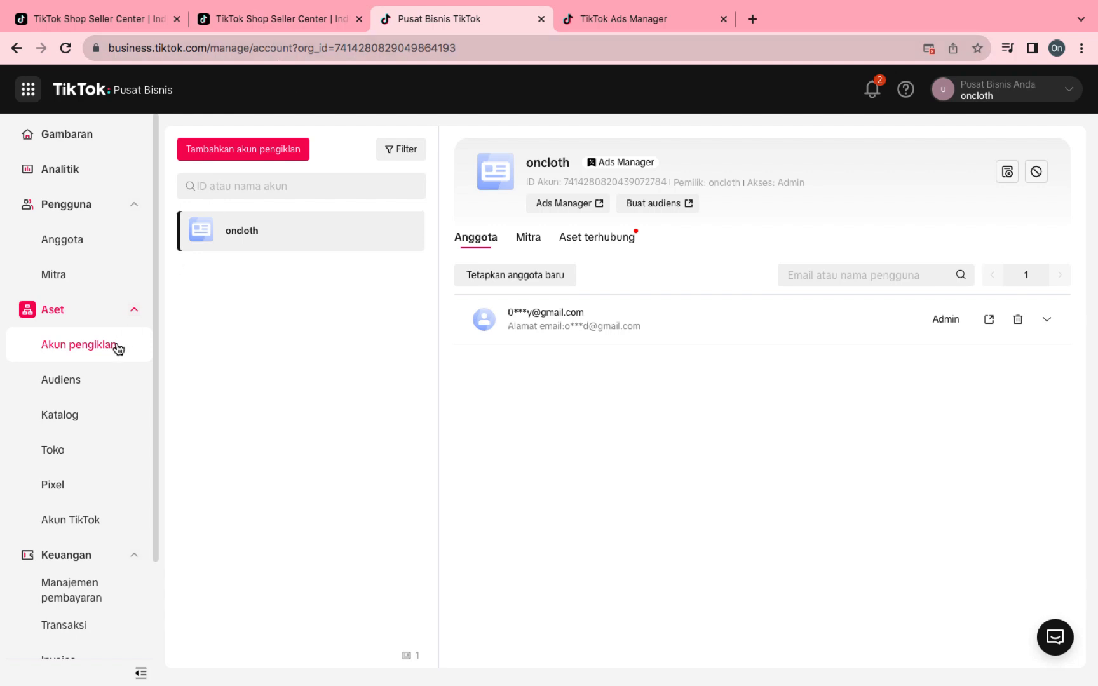
scroll(73, 490, down, 2)
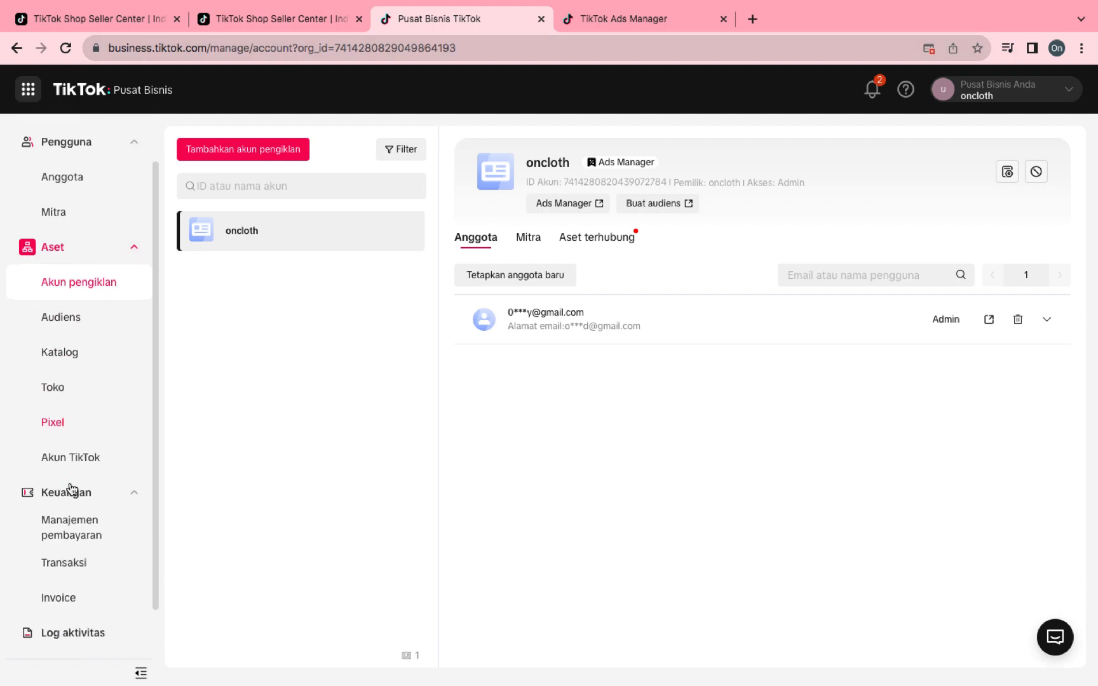
click(85, 455)
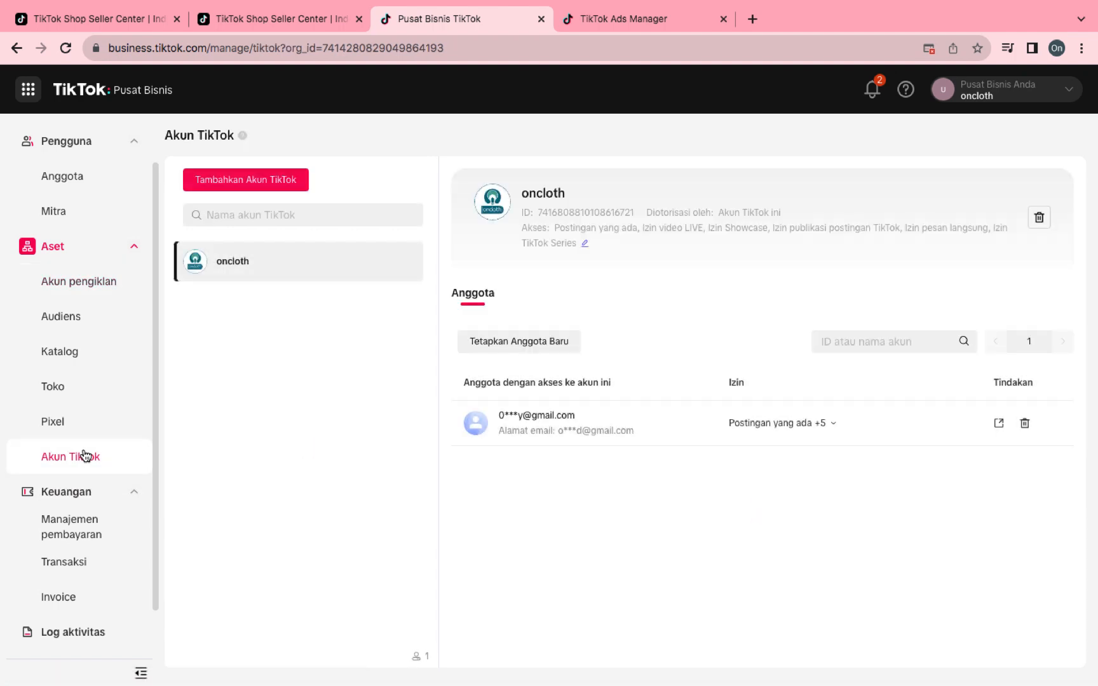
Step: View the ad delivery permissions offered for adding a TikTok account and close them without granting any
click(266, 181)
click(418, 379)
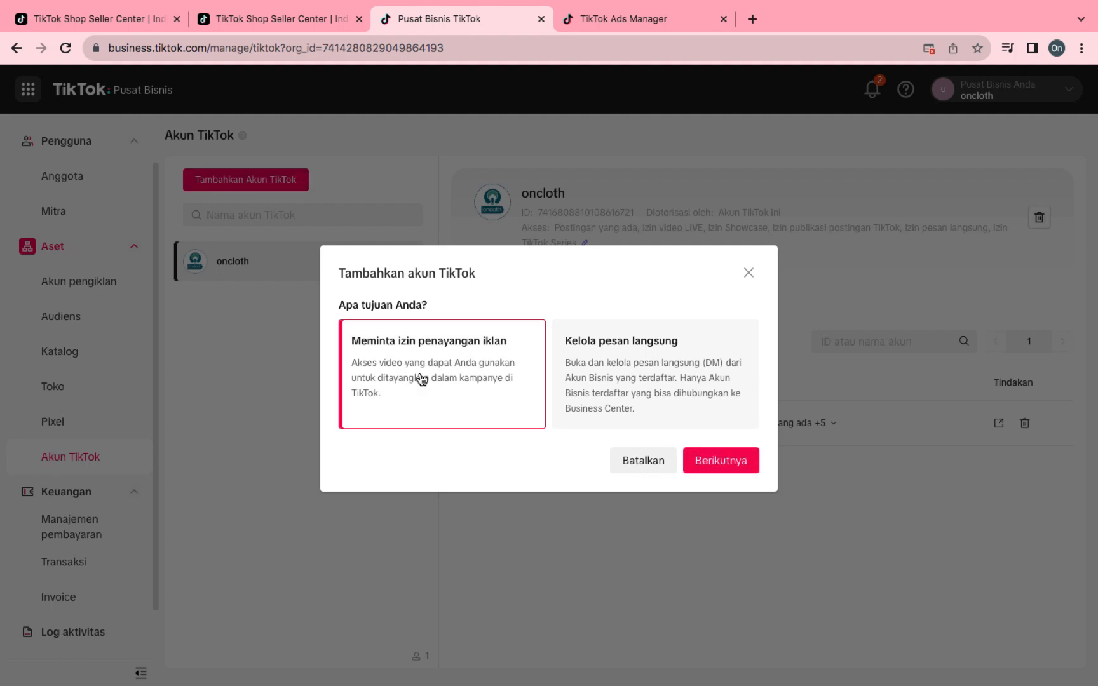
click(716, 460)
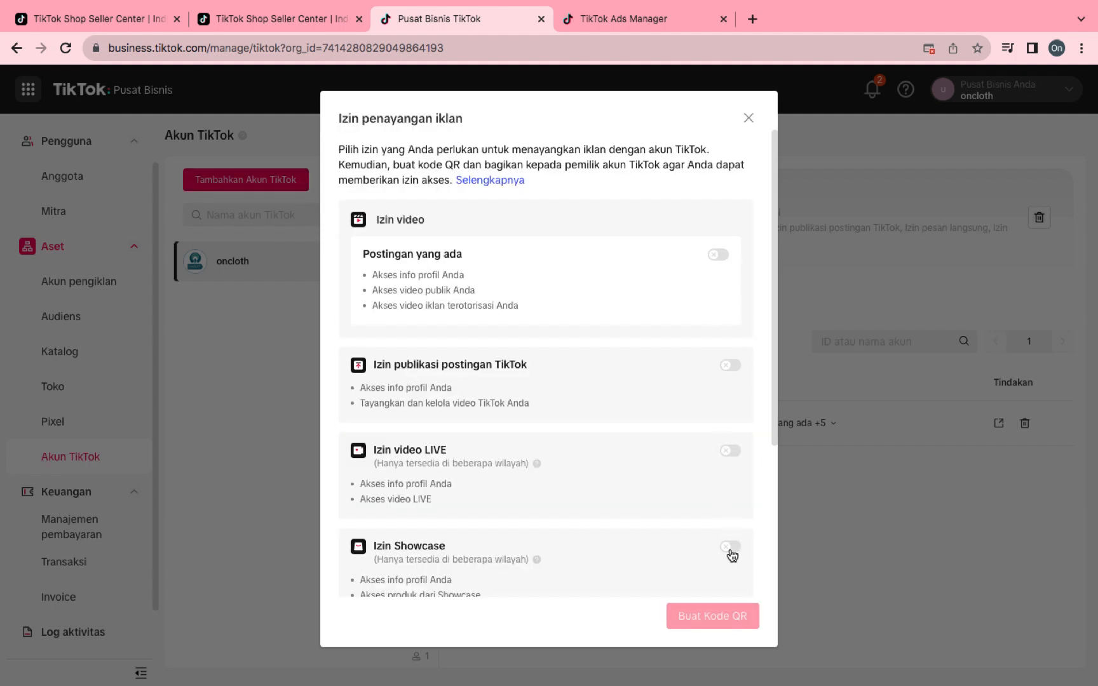
click(748, 122)
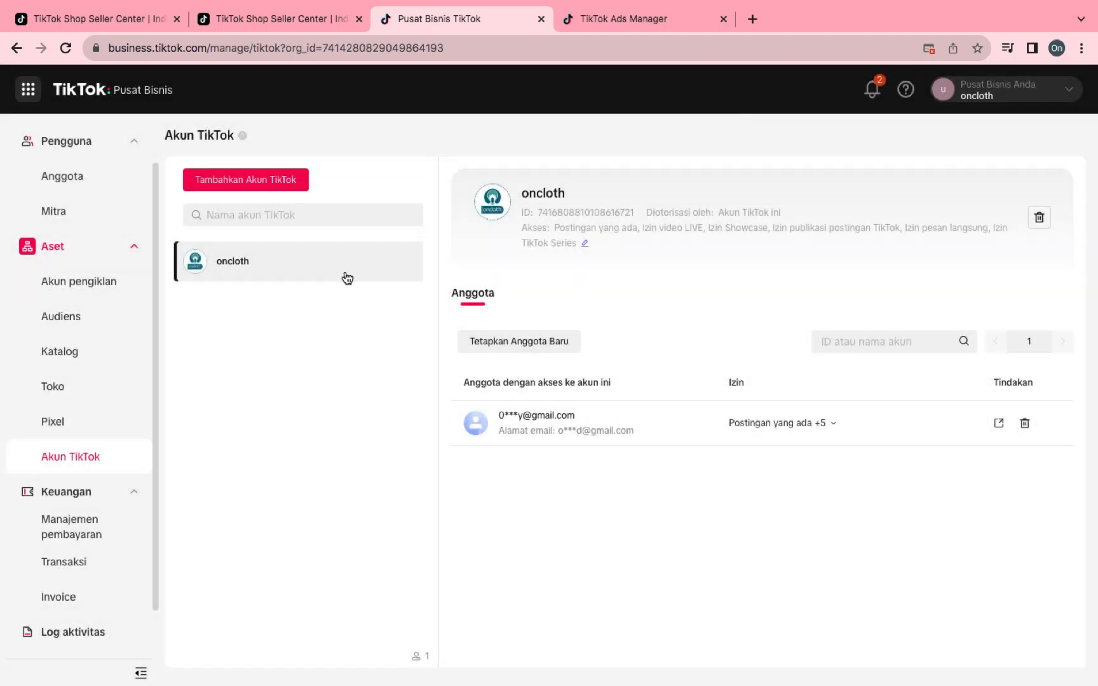
Step: Start assigning a new member to the oncloth TikTok account and enable the existing posts, post publishing, LIVE, Showcase, direct message and TikTok Series permissions
click(507, 343)
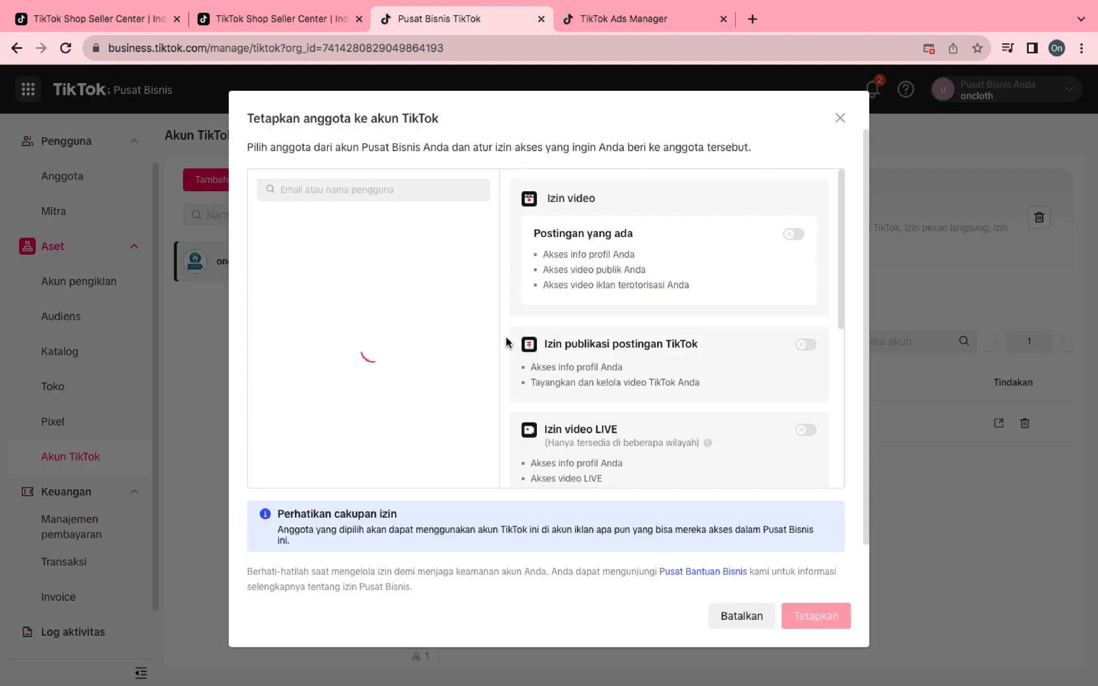
click(791, 235)
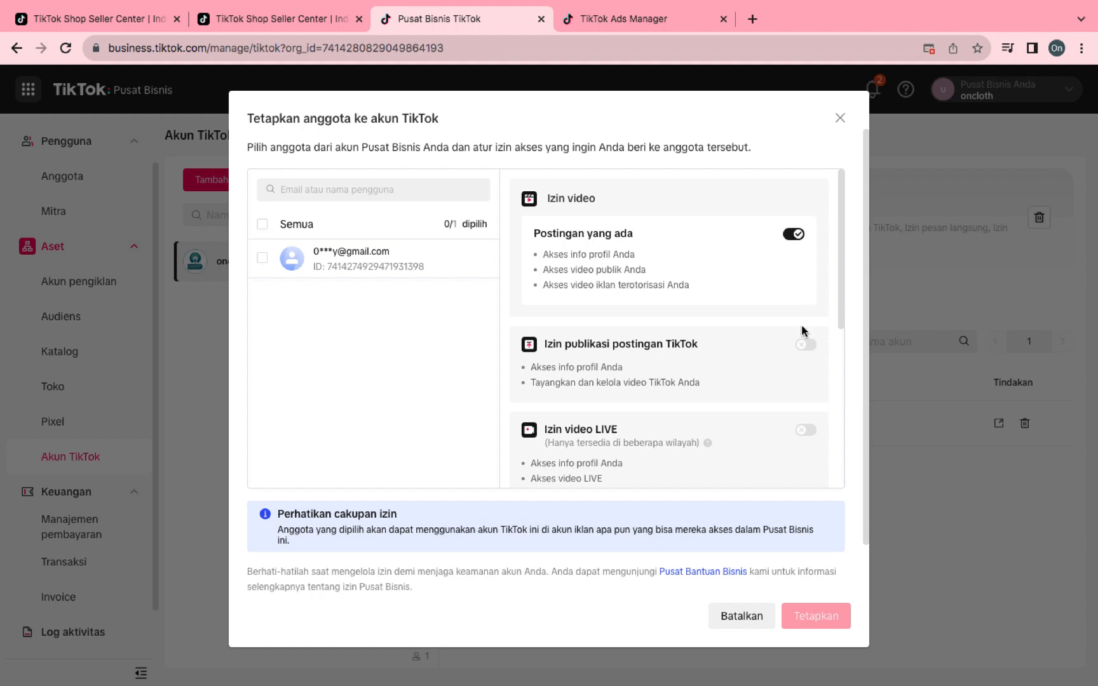
click(806, 345)
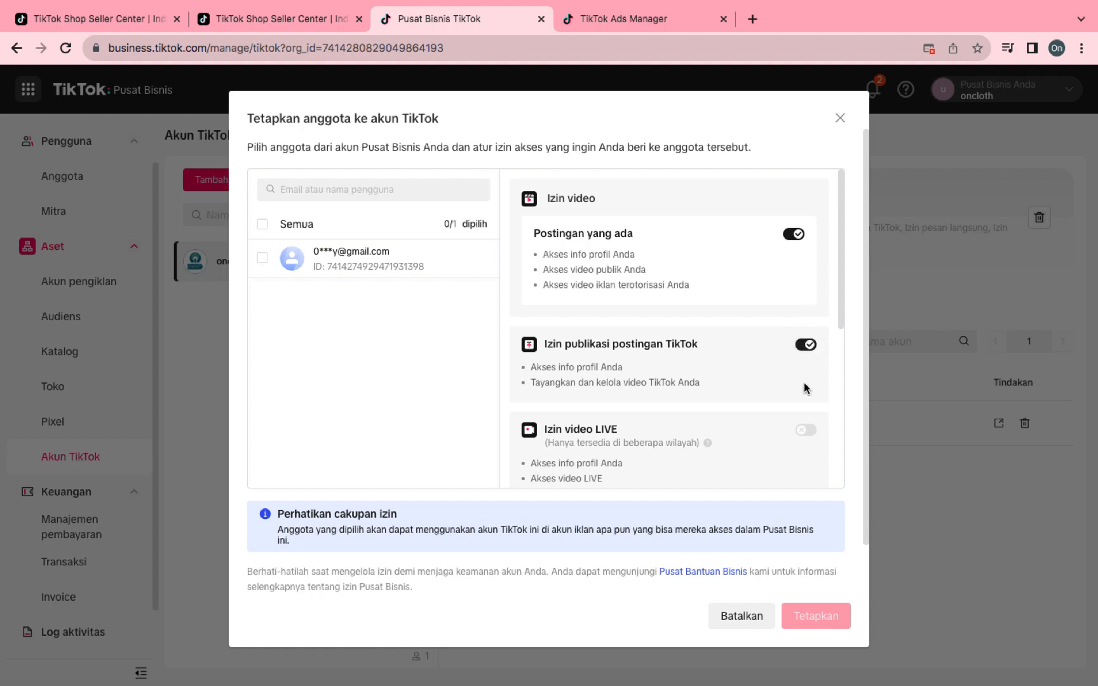
click(802, 428)
scroll(749, 410, down, 2)
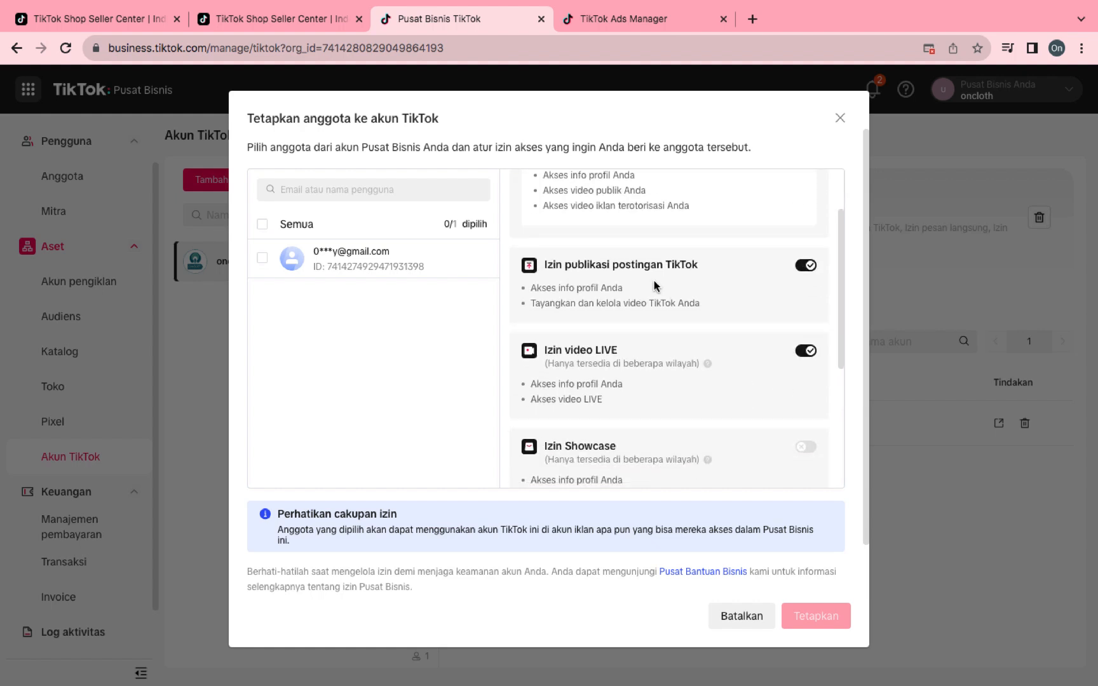
scroll(736, 322, down, 2)
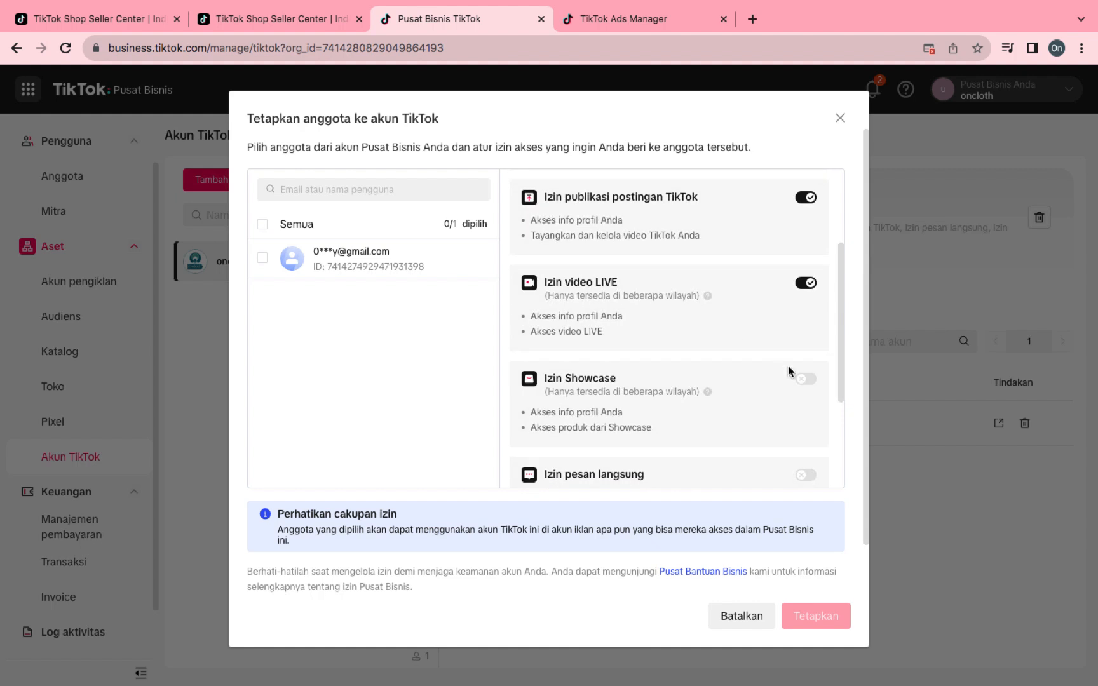
click(806, 475)
scroll(771, 457, down, 2)
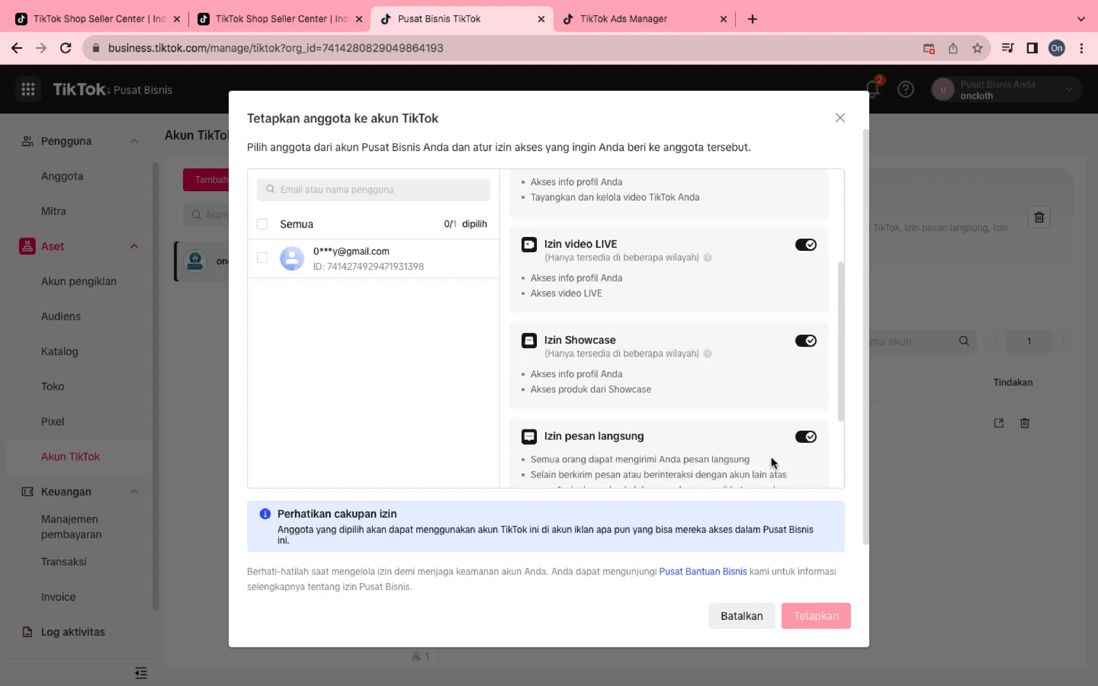
click(805, 444)
scroll(760, 443, down, 1)
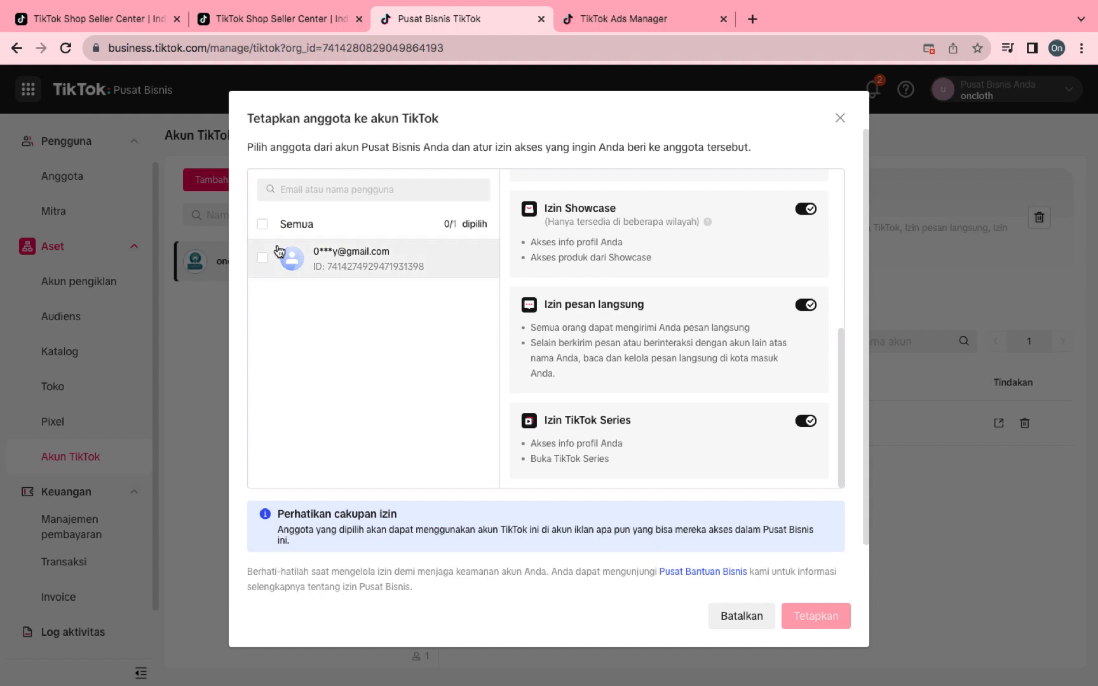
Step: Select all listed members and assign them to the oncloth account with the enabled permissions
click(262, 223)
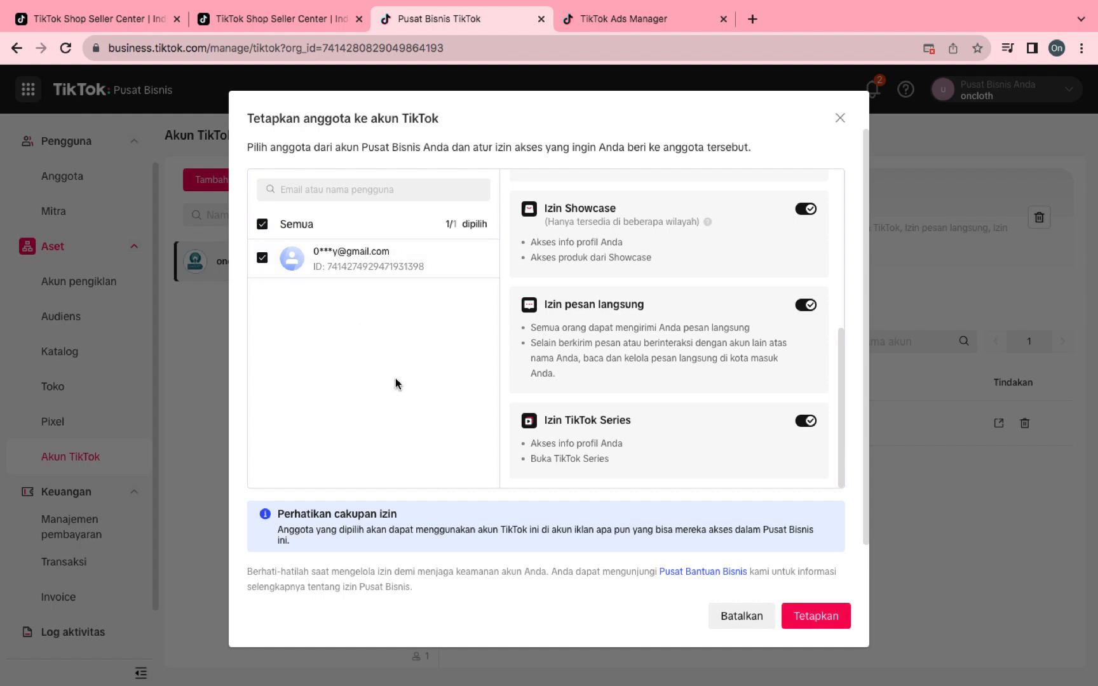
click(823, 621)
click(575, 477)
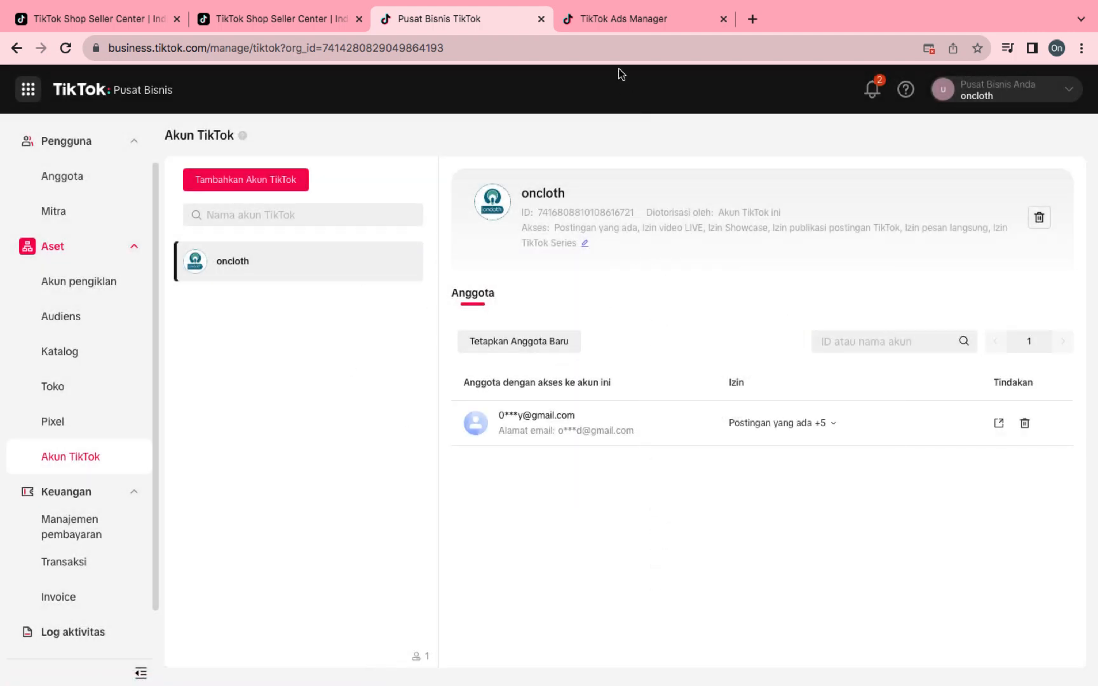
Step: Switch back to TikTok Ads Manager and open the ad details of Ad 2
click(609, 21)
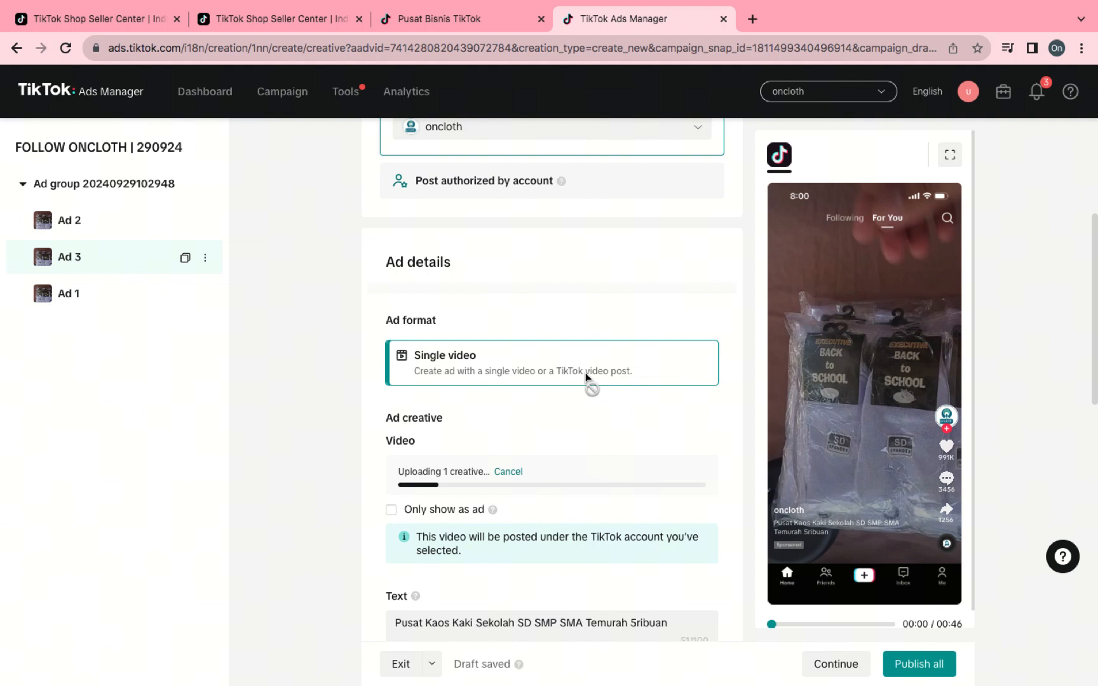
scroll(585, 376, up, 2)
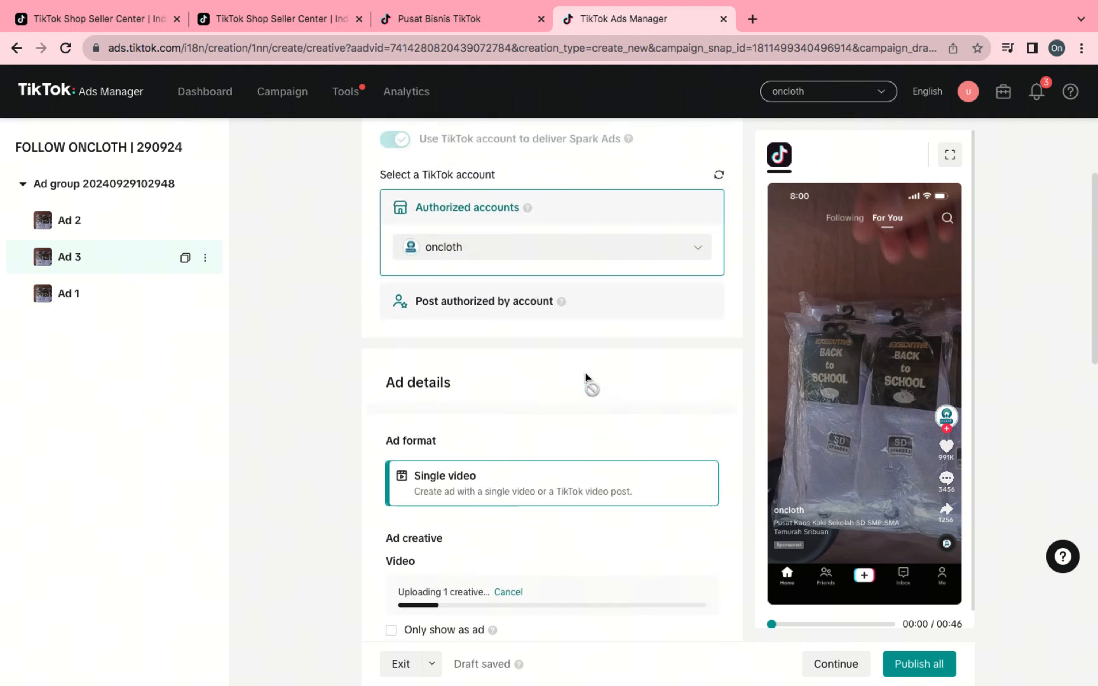
scroll(586, 377, down, 1)
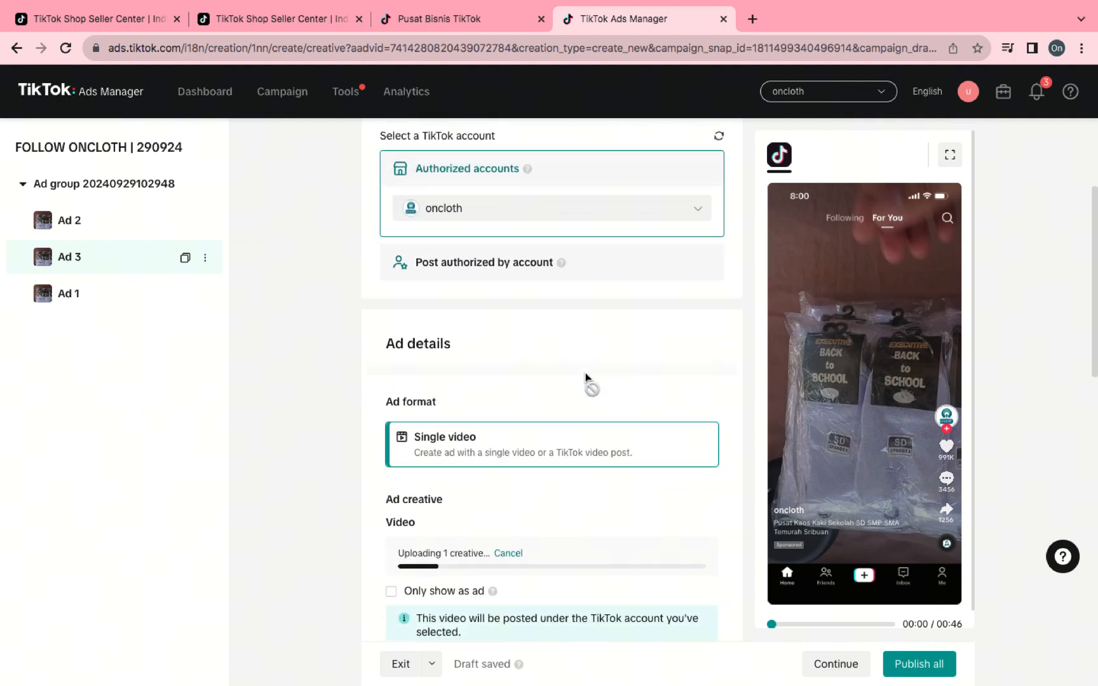
scroll(585, 377, down, 2)
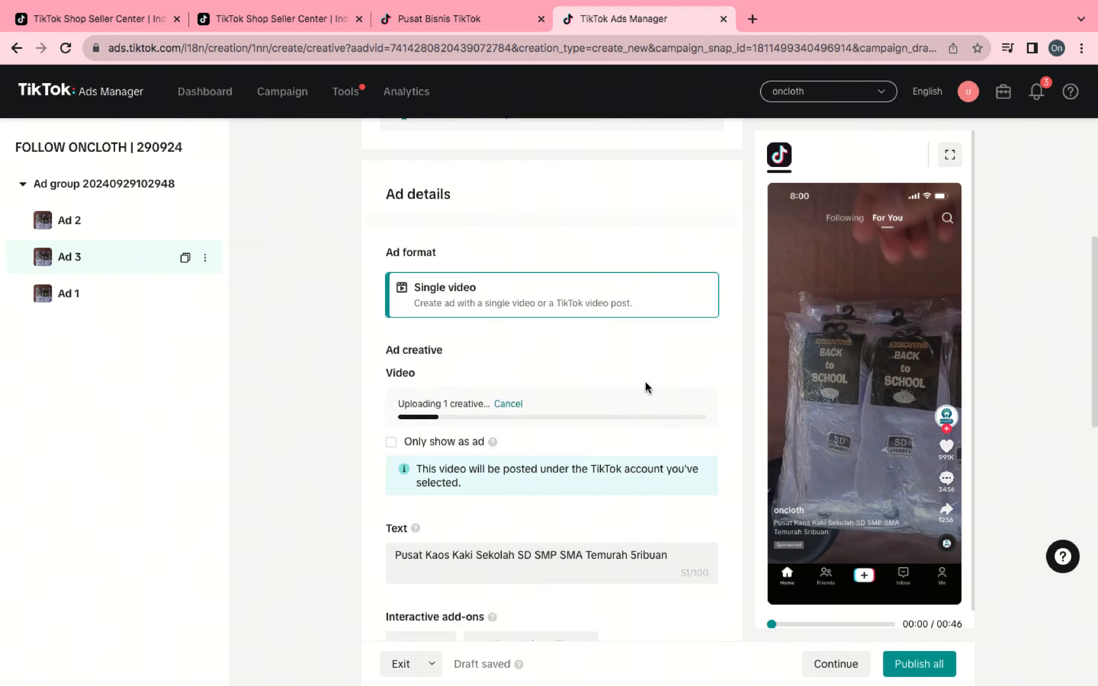
scroll(645, 383, down, 1)
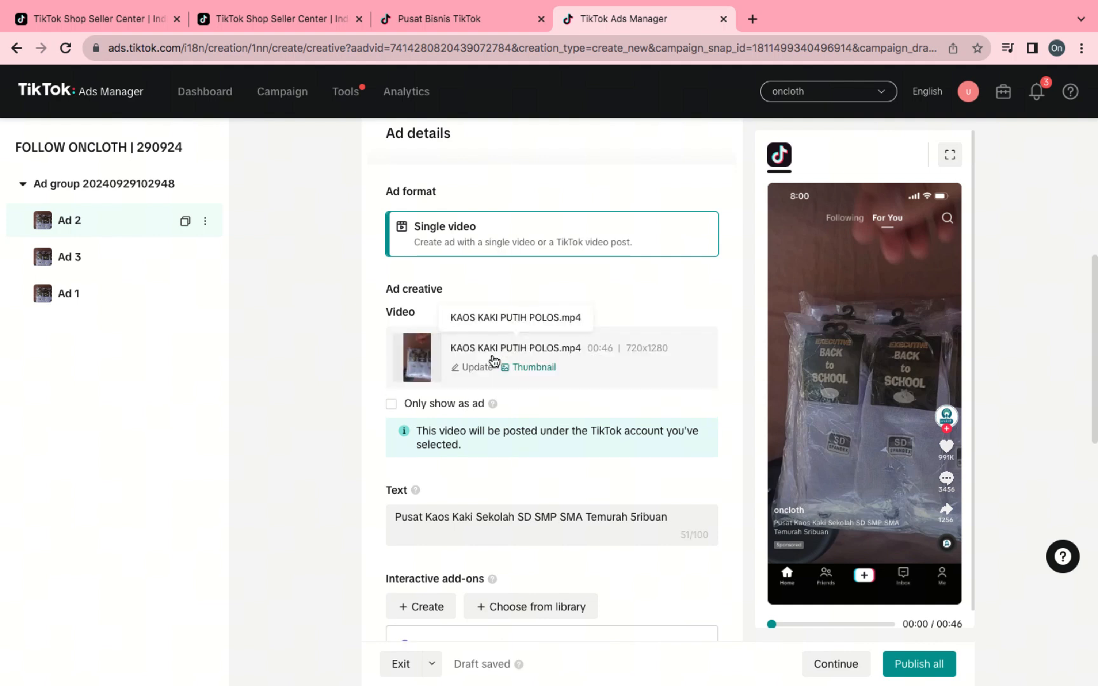
Step: Replace Ad 2's video by uploading KAOS KAKI HITAM POLOS.mp4 from the VT folder
click(478, 369)
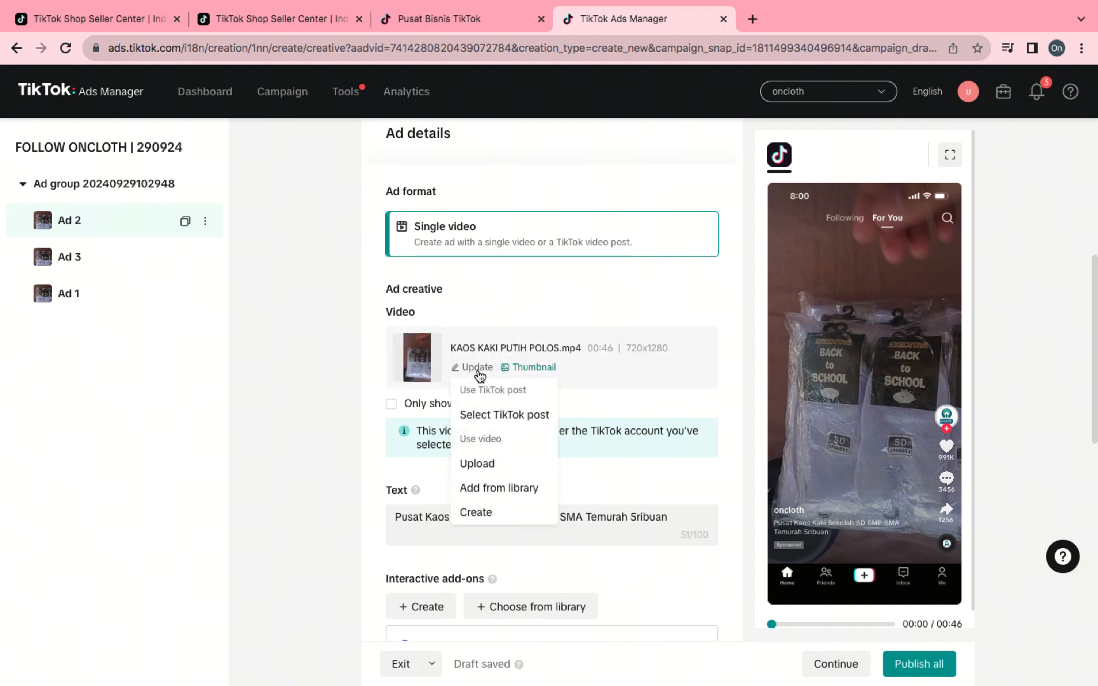
click(494, 464)
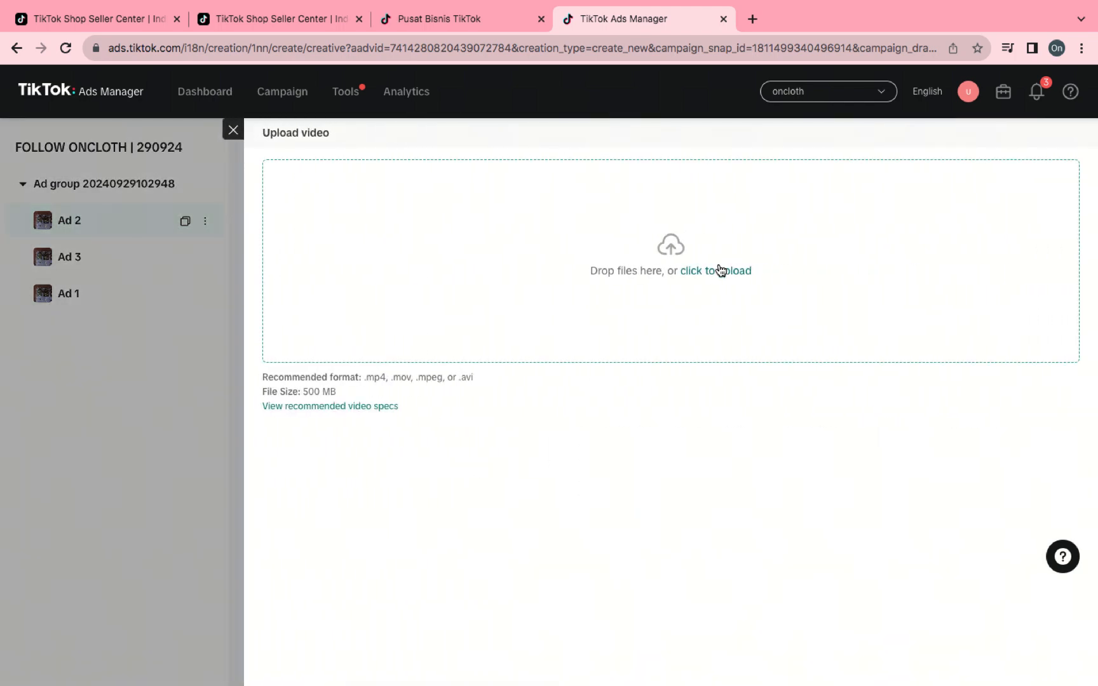
click(720, 270)
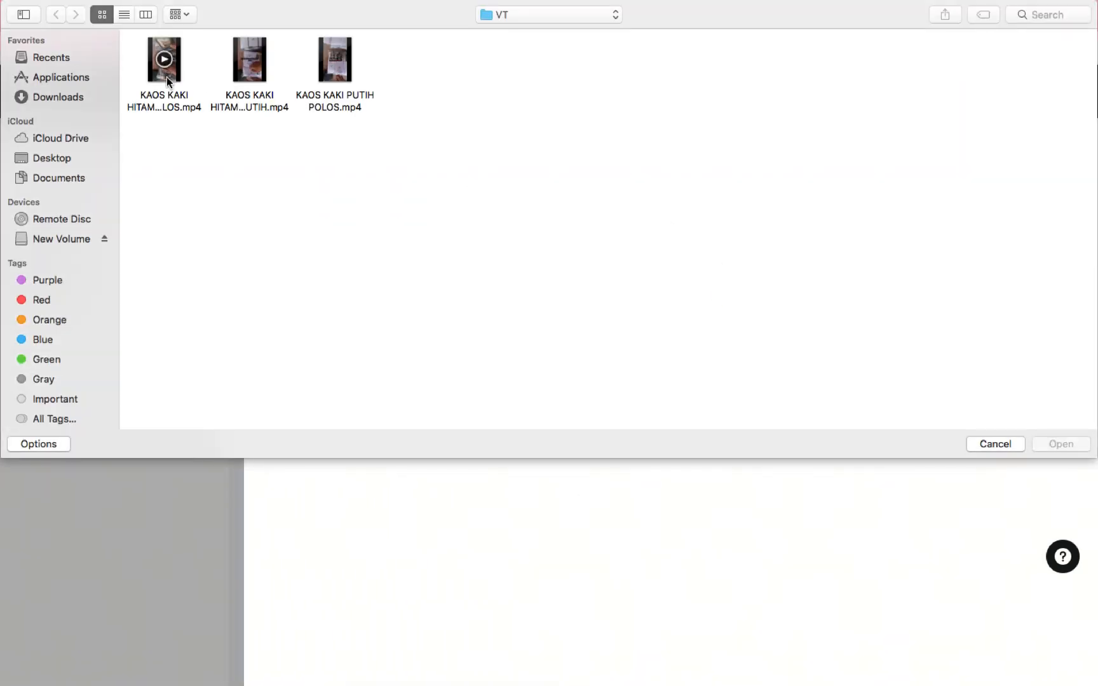
click(167, 78)
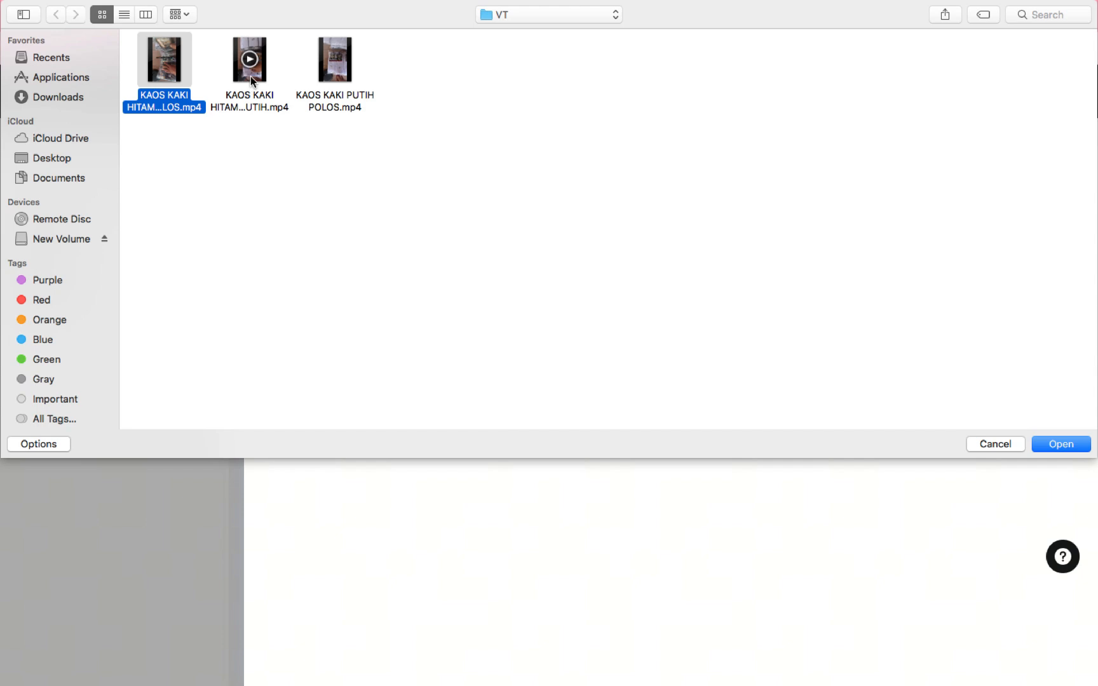
click(1078, 445)
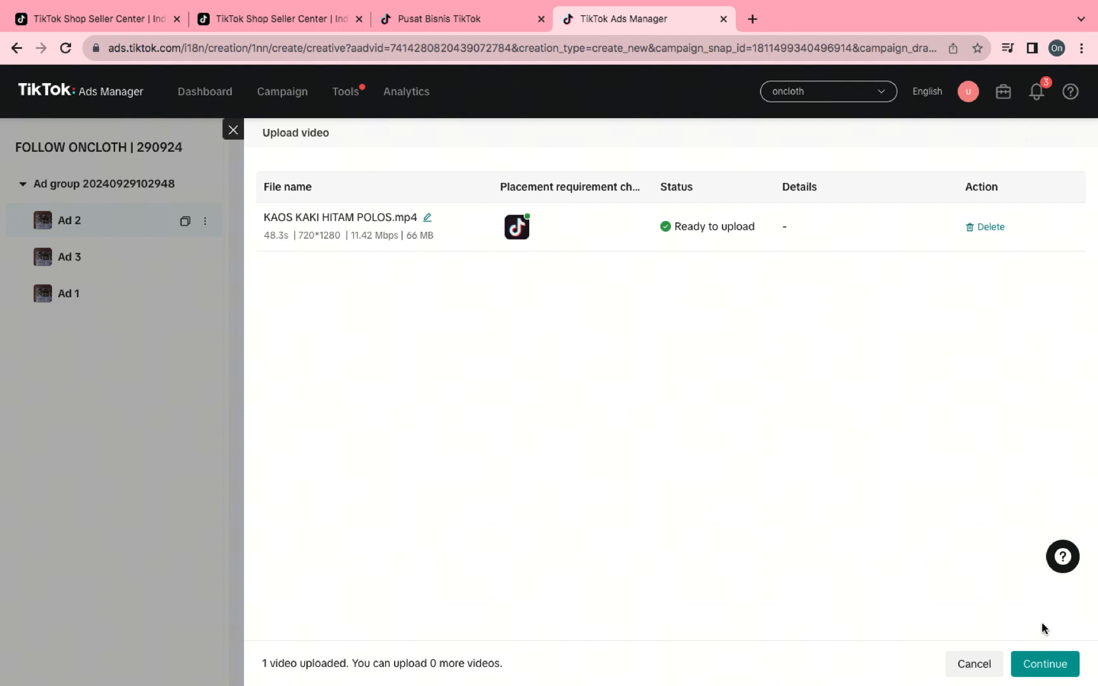
click(1058, 666)
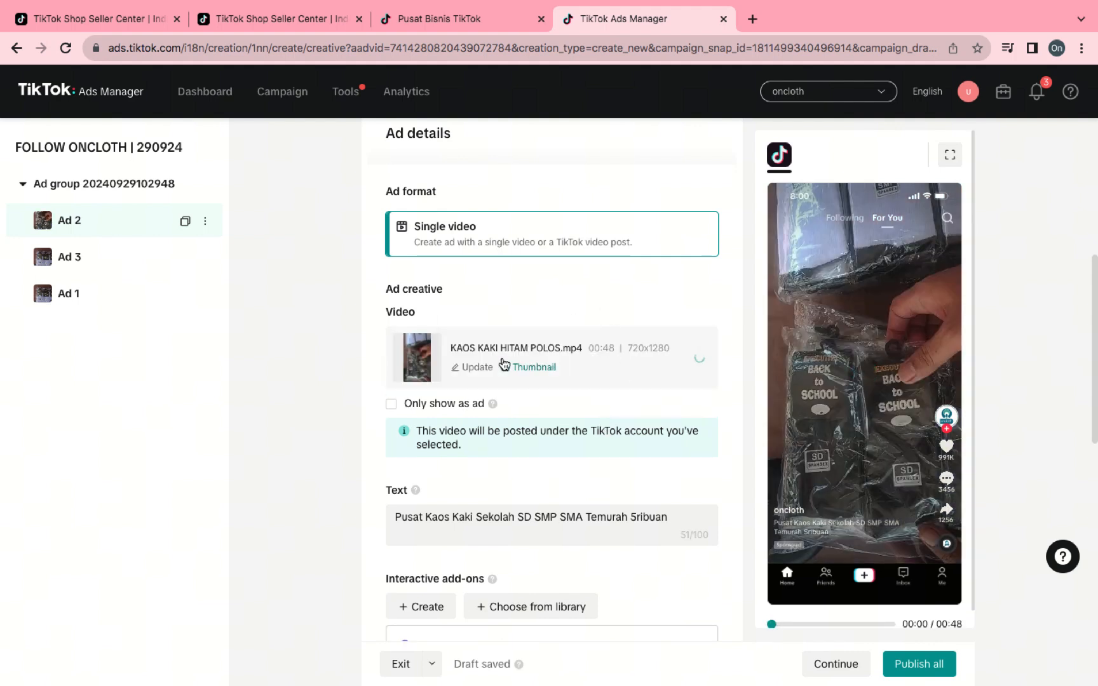
Step: Open Ad 1 and play its video in the ad preview
click(76, 292)
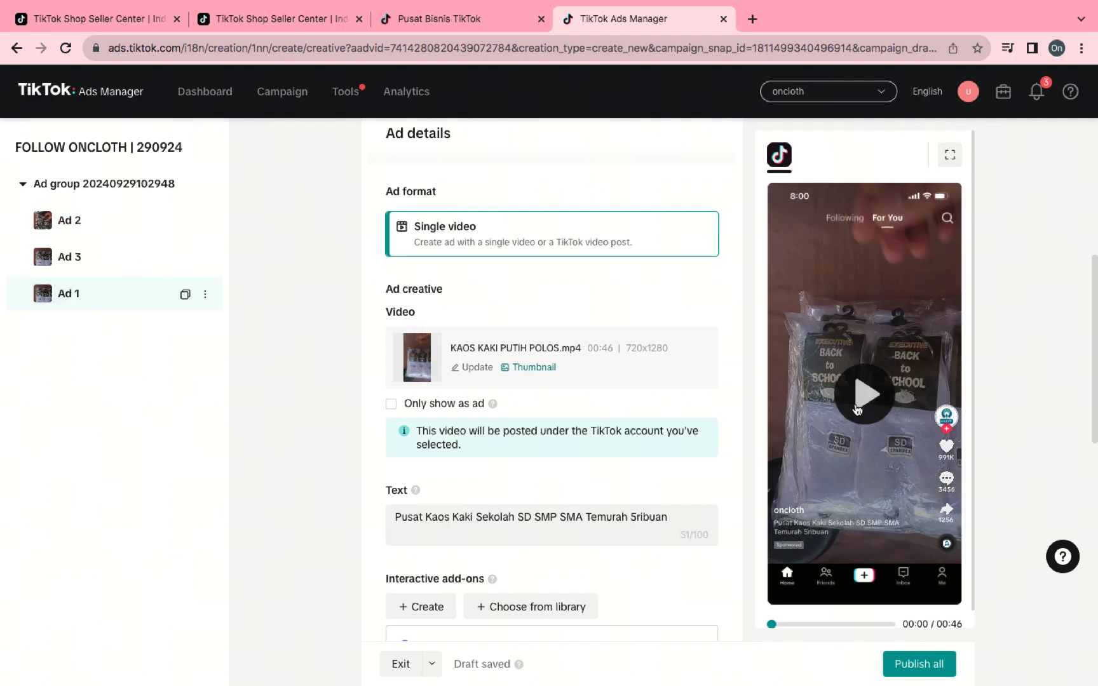
click(849, 476)
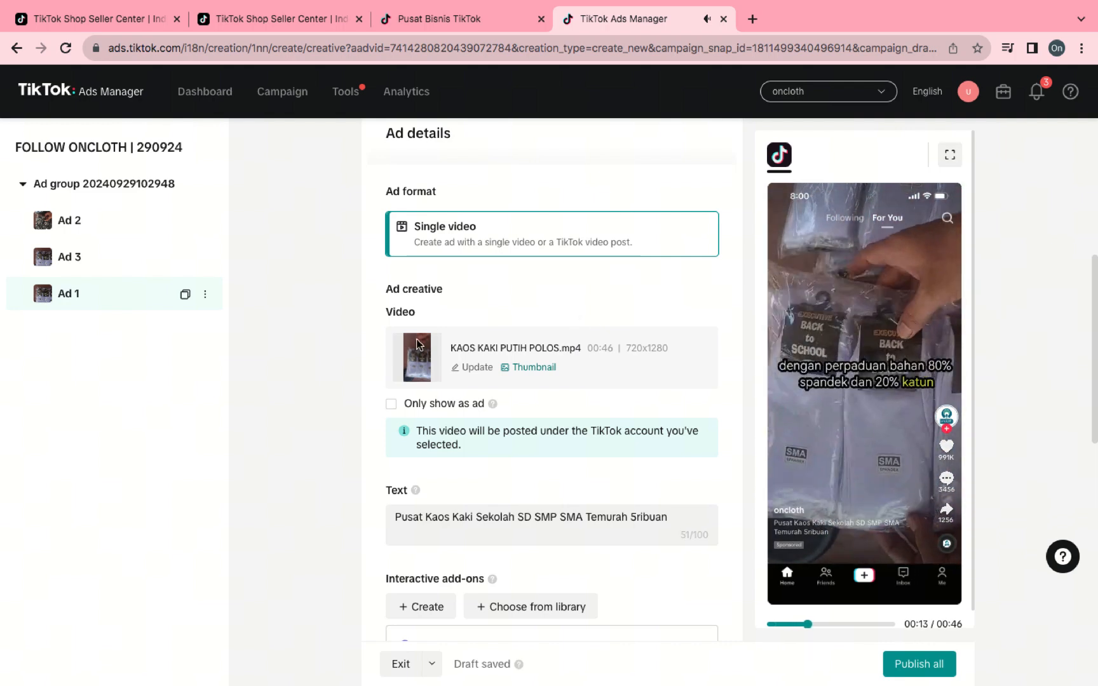
Step: Replace Ad 3's video by uploading KAOS KAKI HITAM PUTIH.mp4 from the VT folder
click(128, 262)
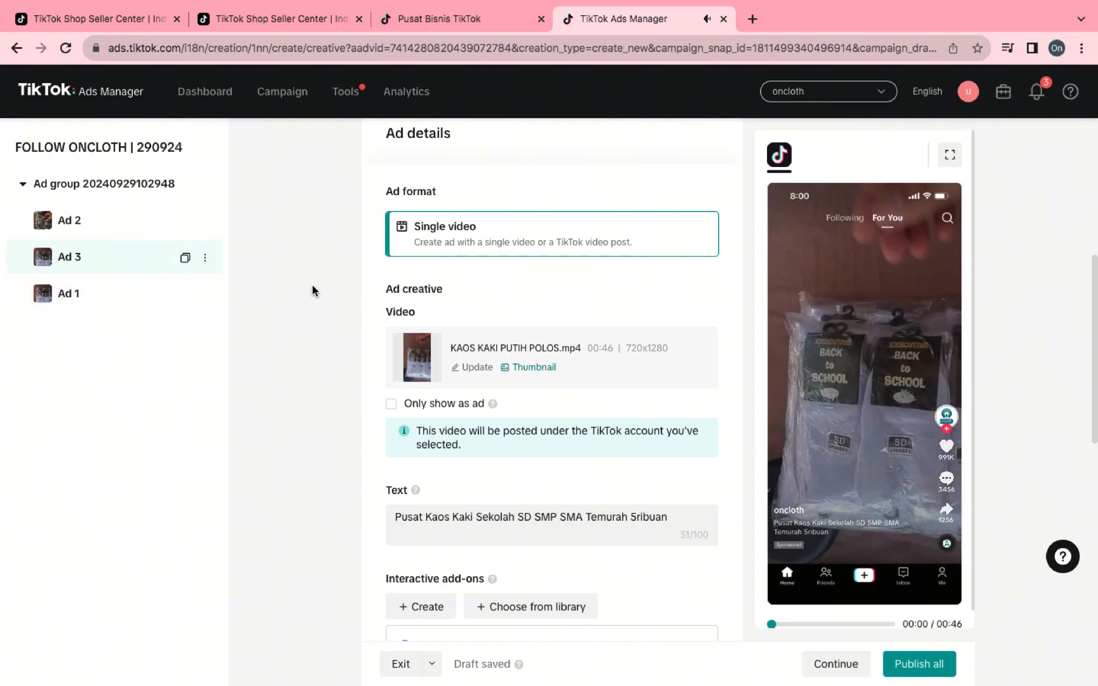
click(470, 372)
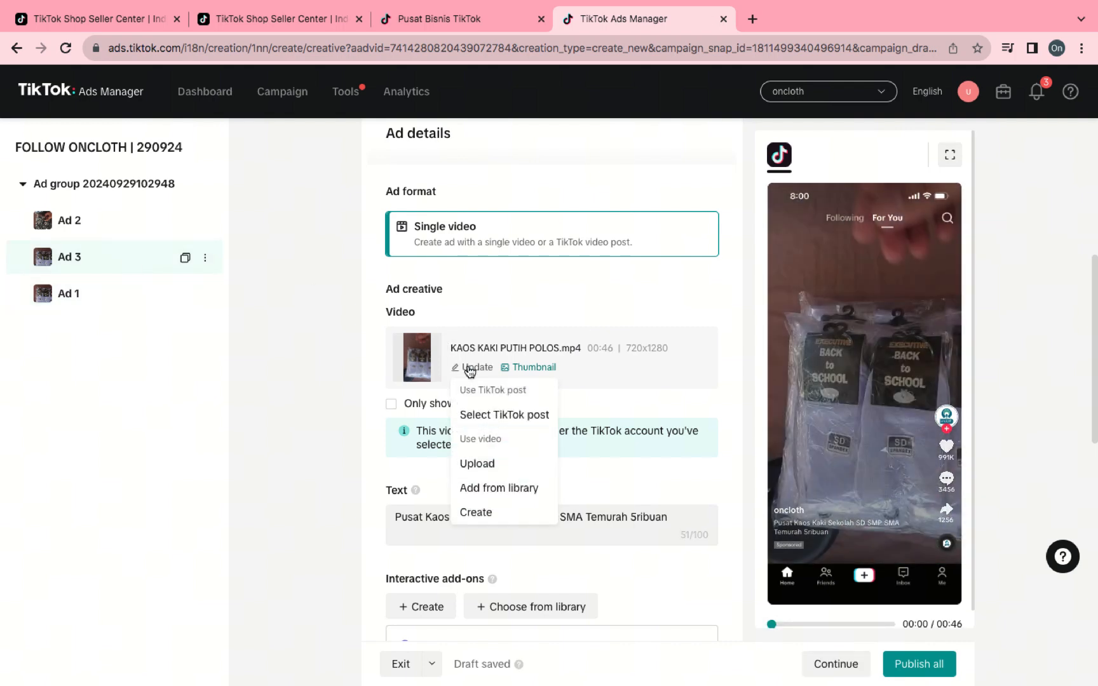
click(489, 461)
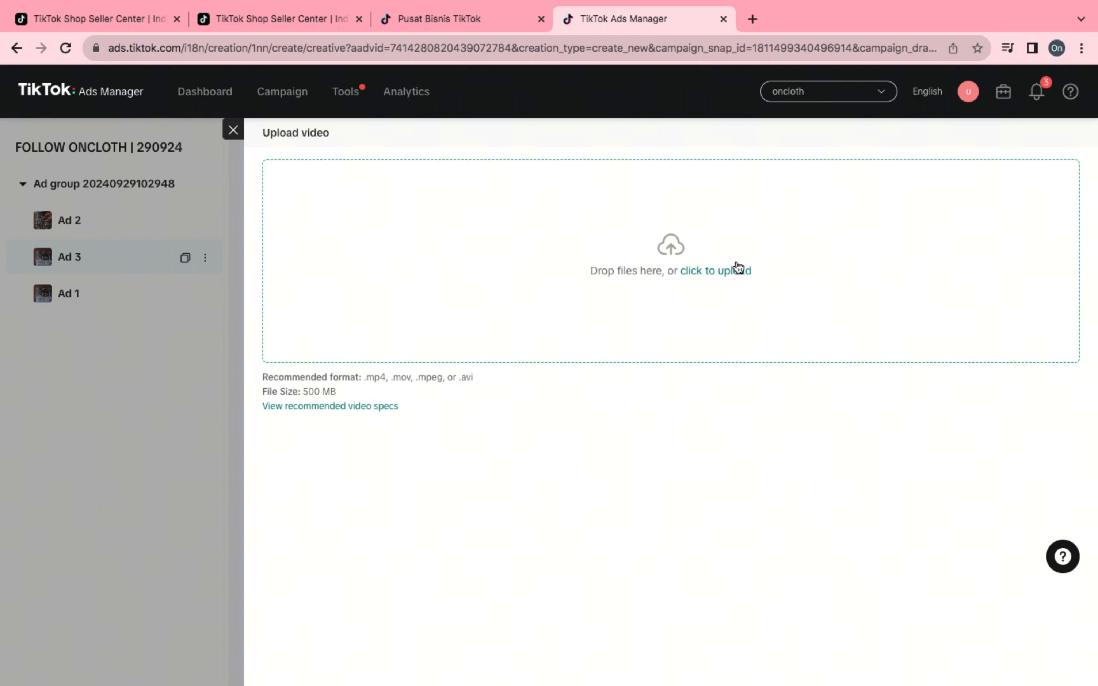
click(735, 270)
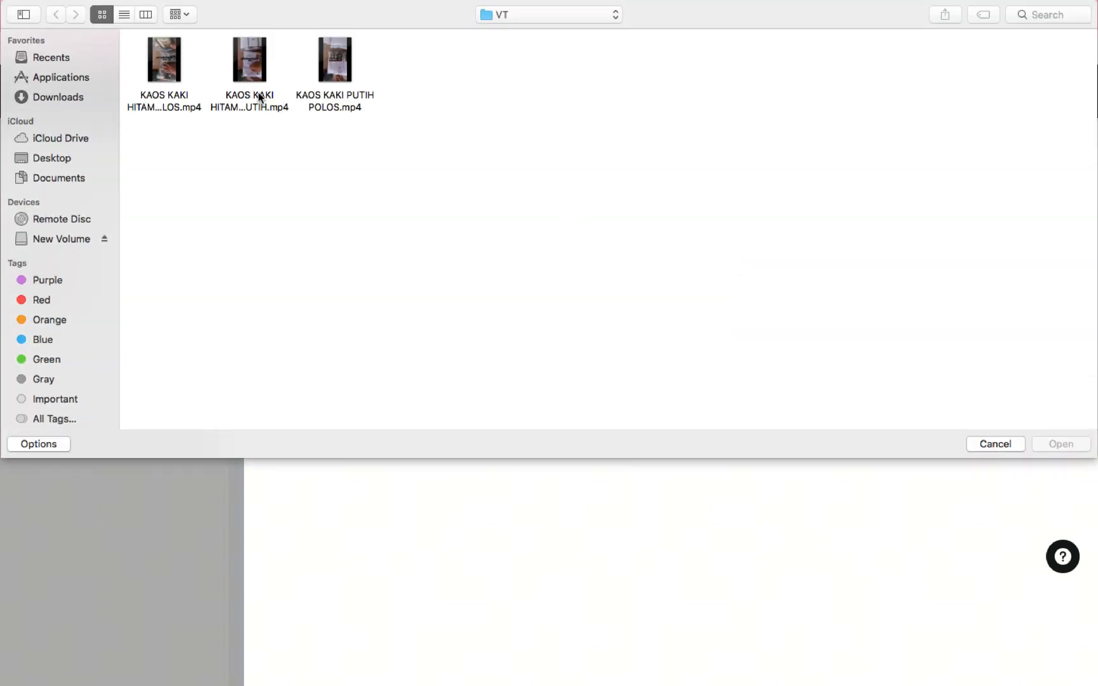
double_click(251, 75)
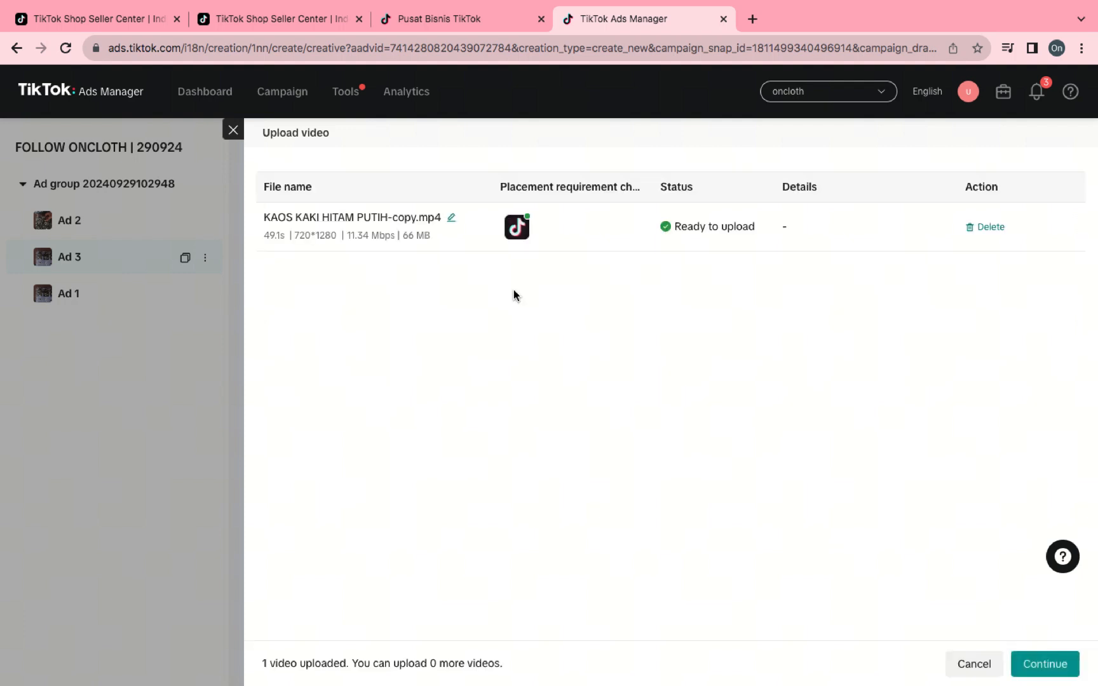
click(1040, 665)
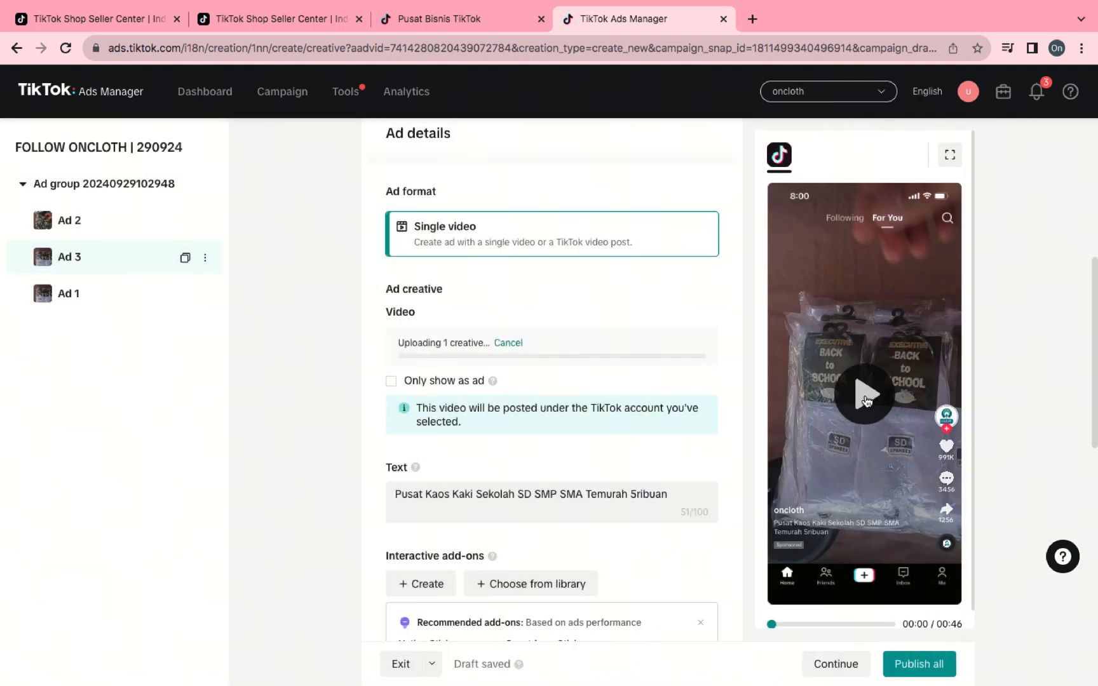
Step: Play the video previews of Ad 1 and Ad 3 to check that each ad uses its own video
click(864, 395)
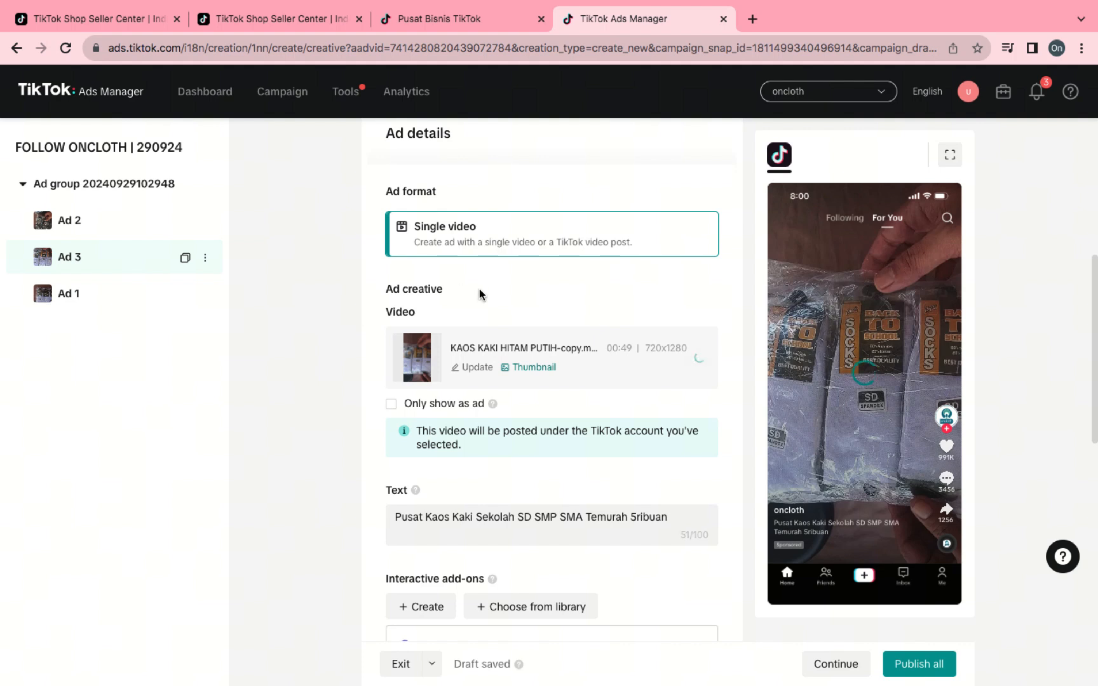
click(150, 297)
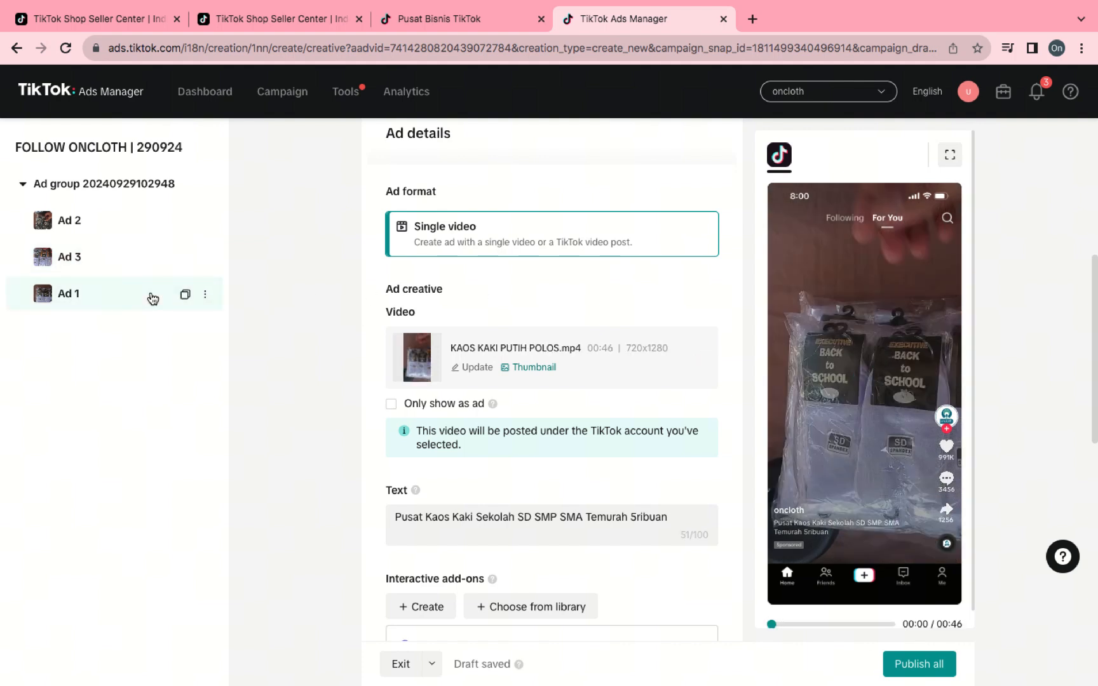
click(864, 394)
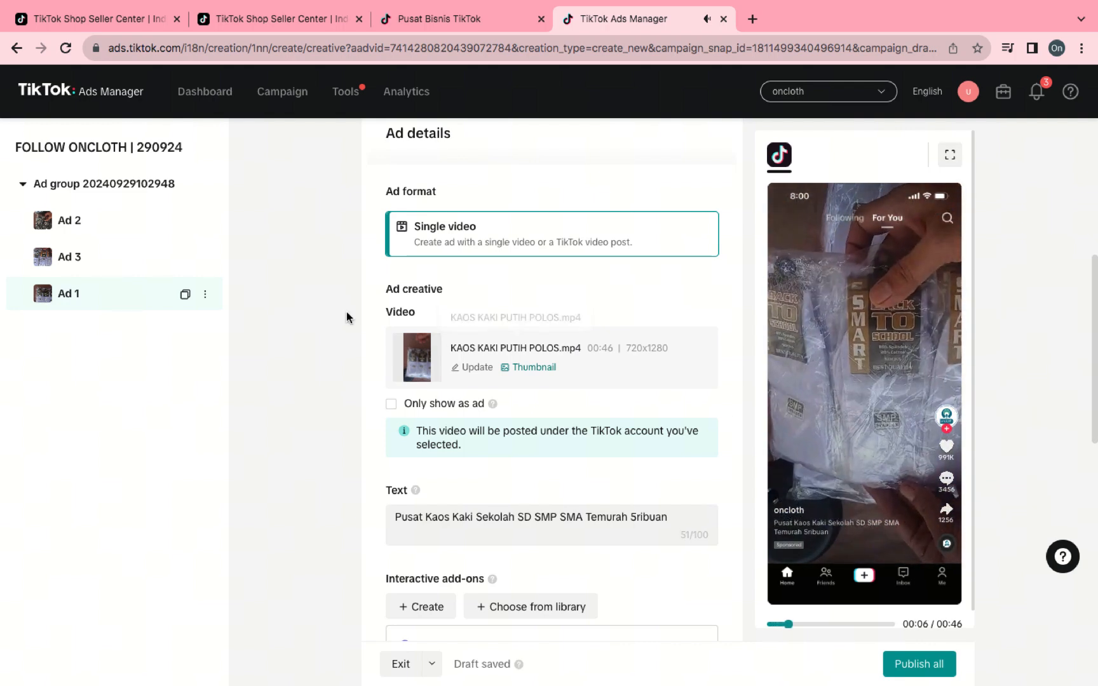
click(157, 269)
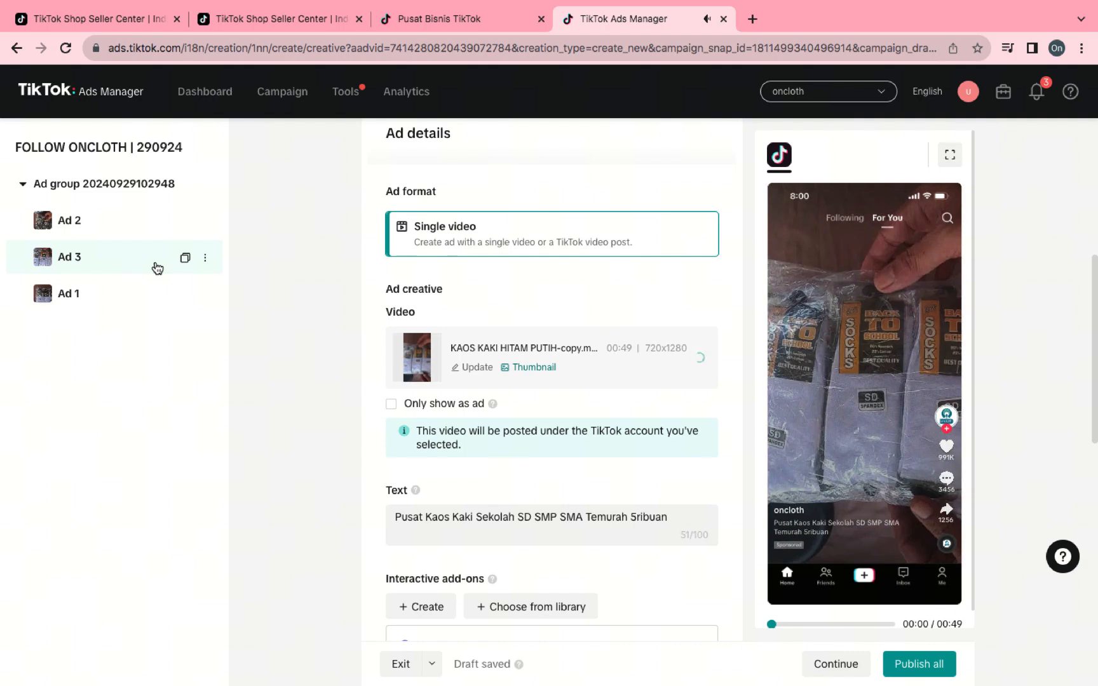
click(862, 394)
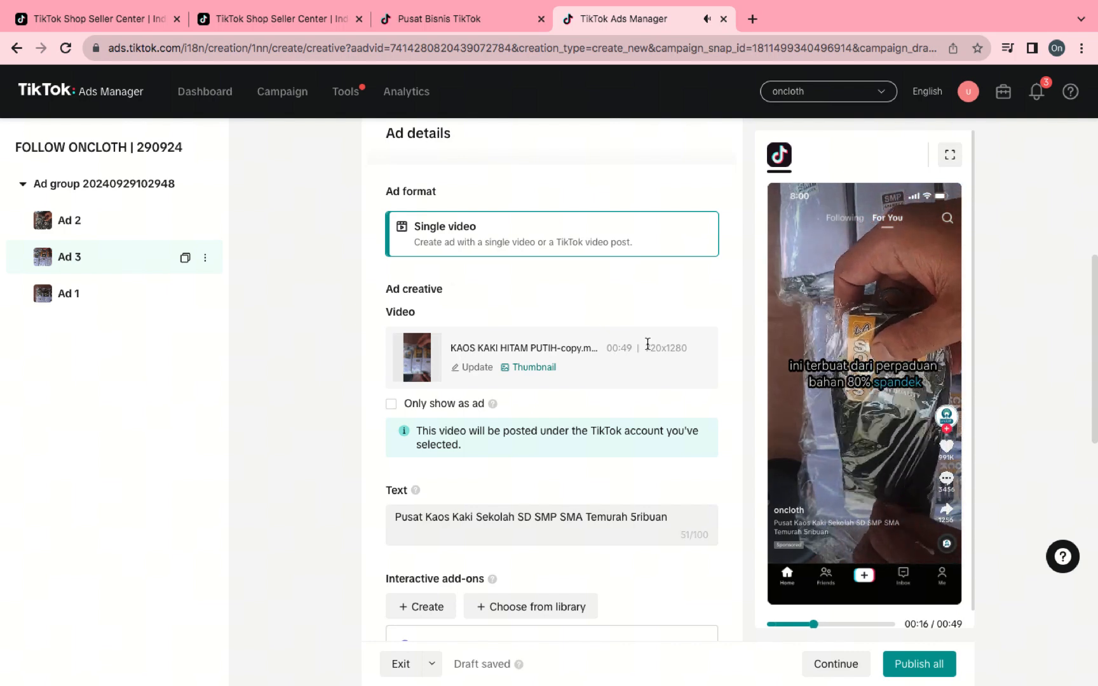
Step: Check Ad 2's video and publish all ads of the FOLLOW ONCLOTH | 290924 campaign
click(107, 220)
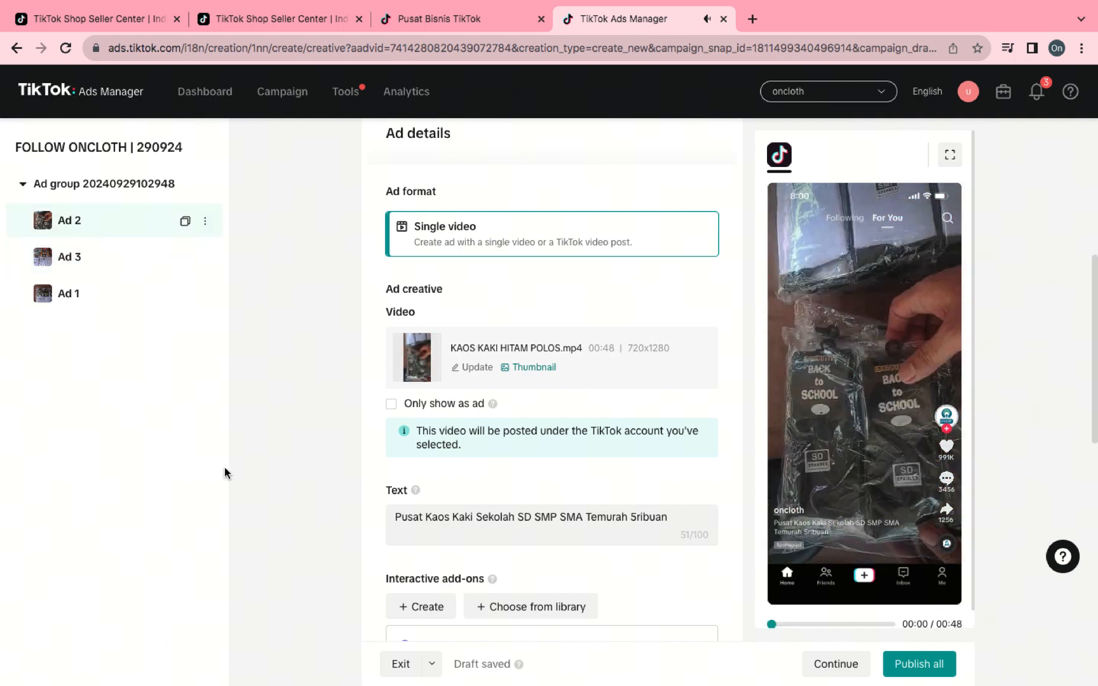
click(899, 670)
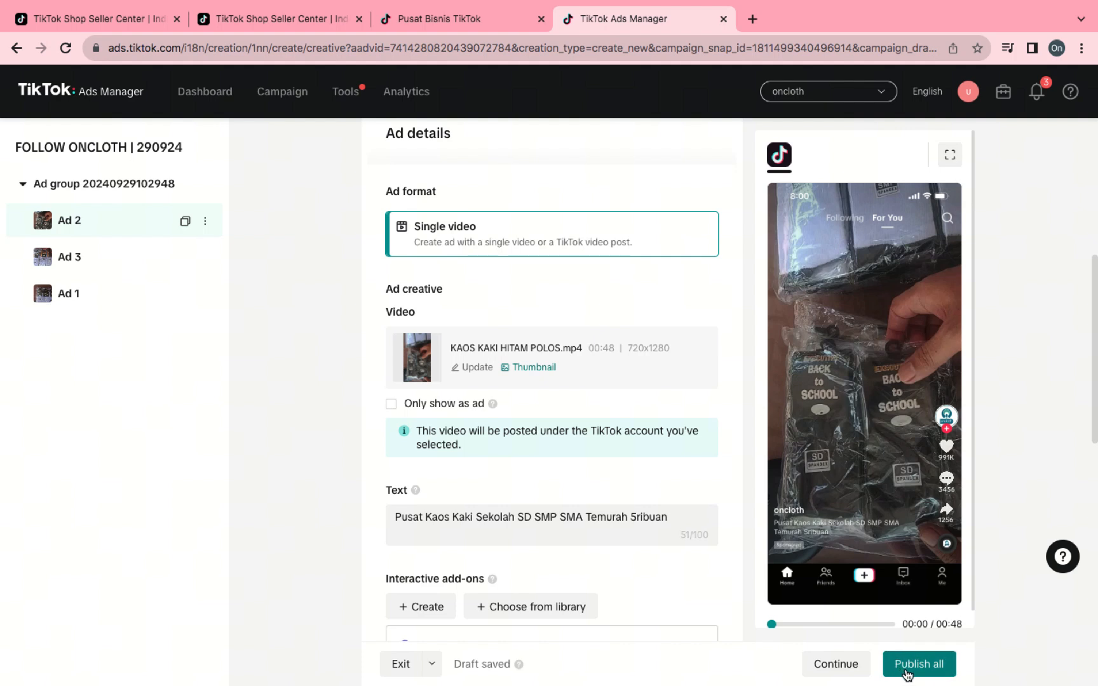
Step: Publish all ads of the campaign and rename its ad group as FOLLOW
click(910, 670)
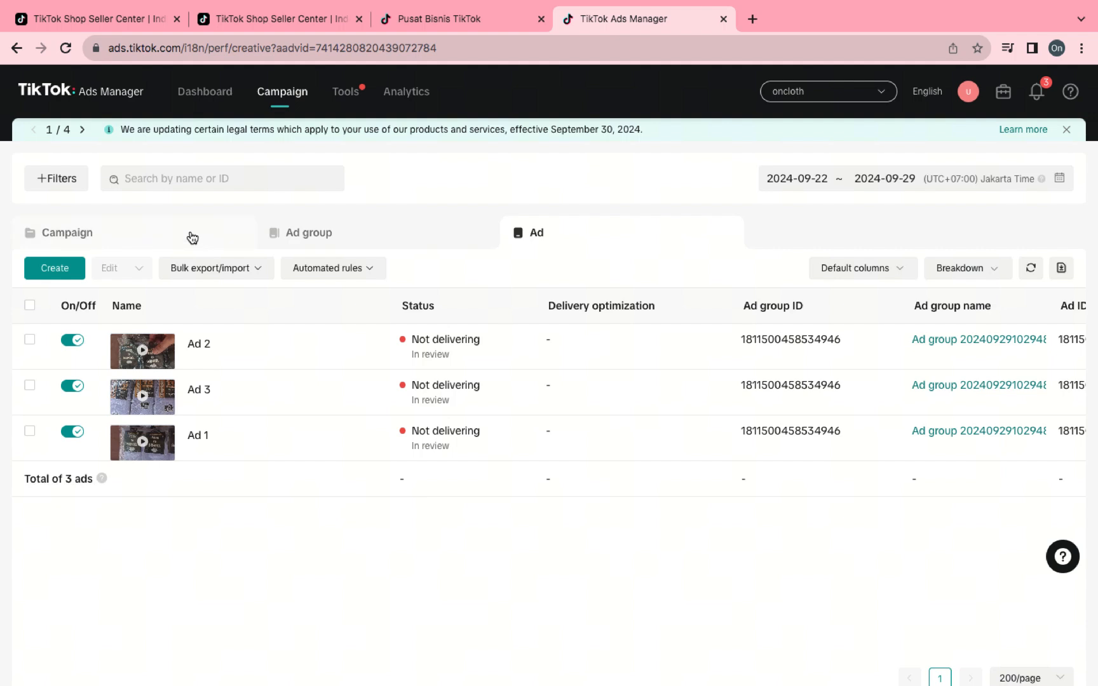
click(325, 235)
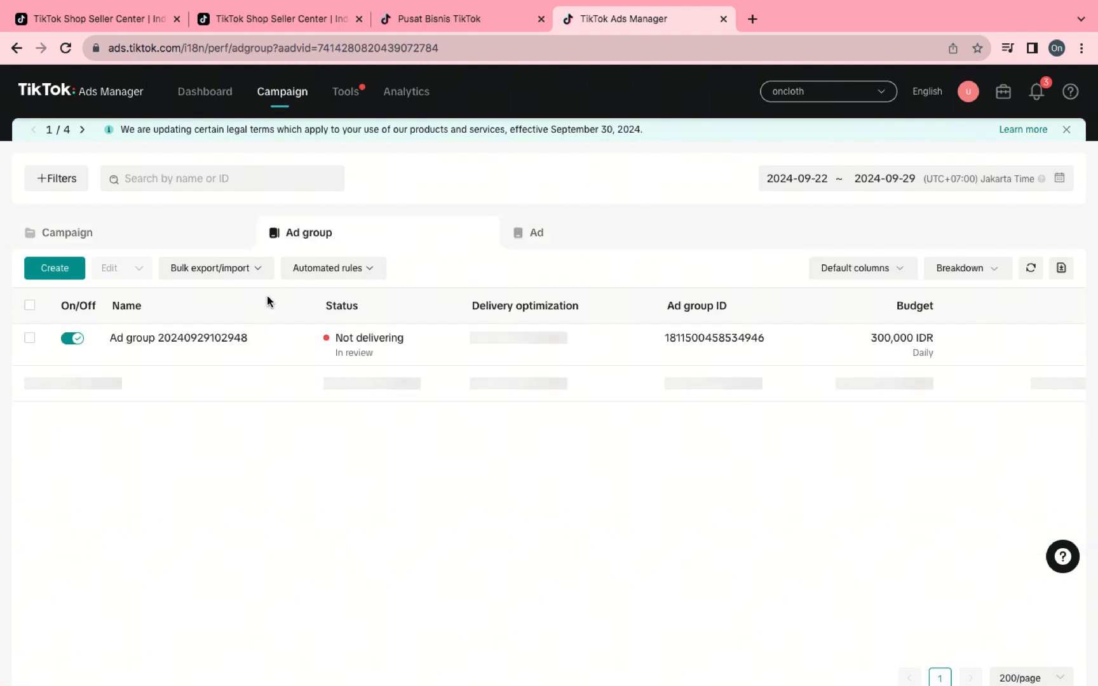
click(256, 340)
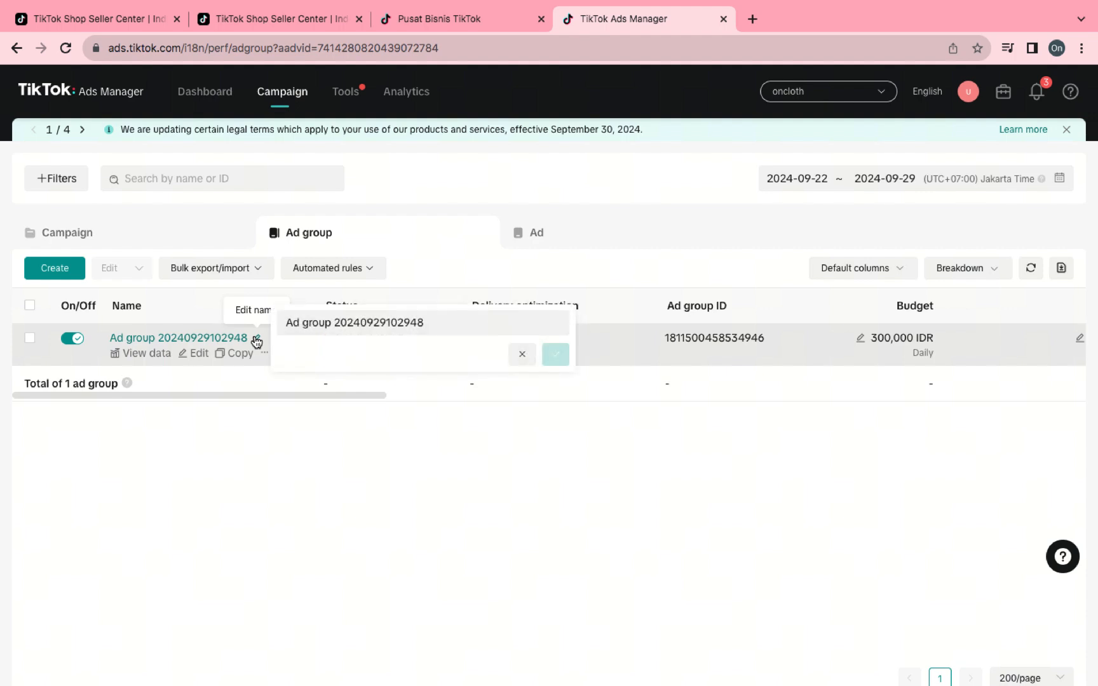
triple_click(354, 324)
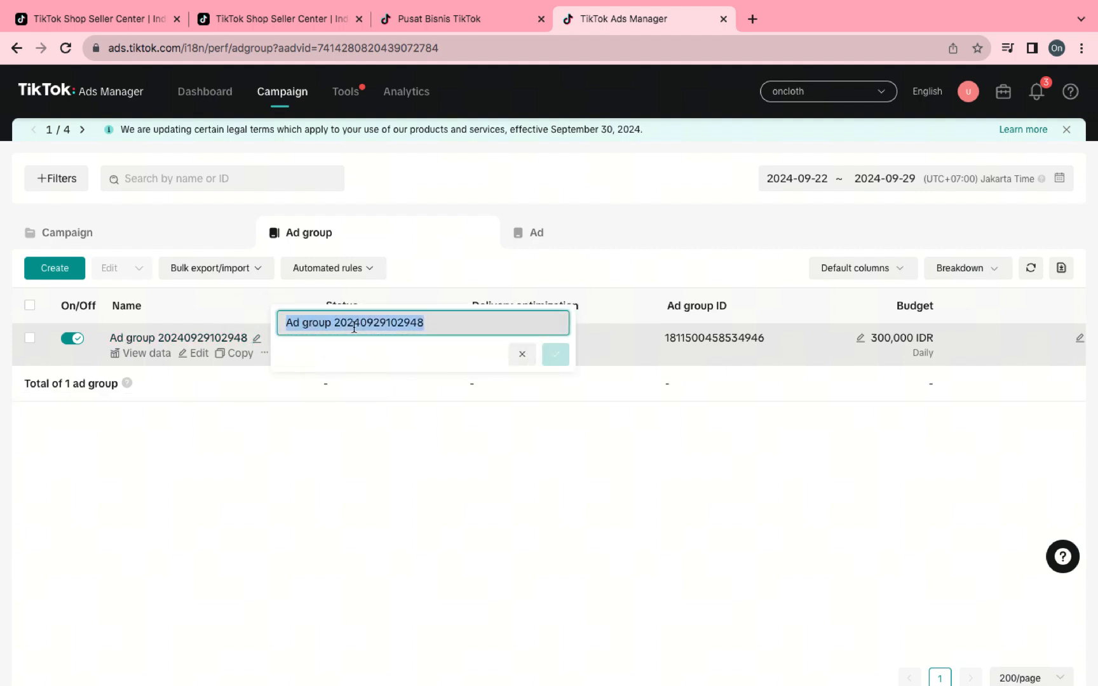
text(FOLLOW)
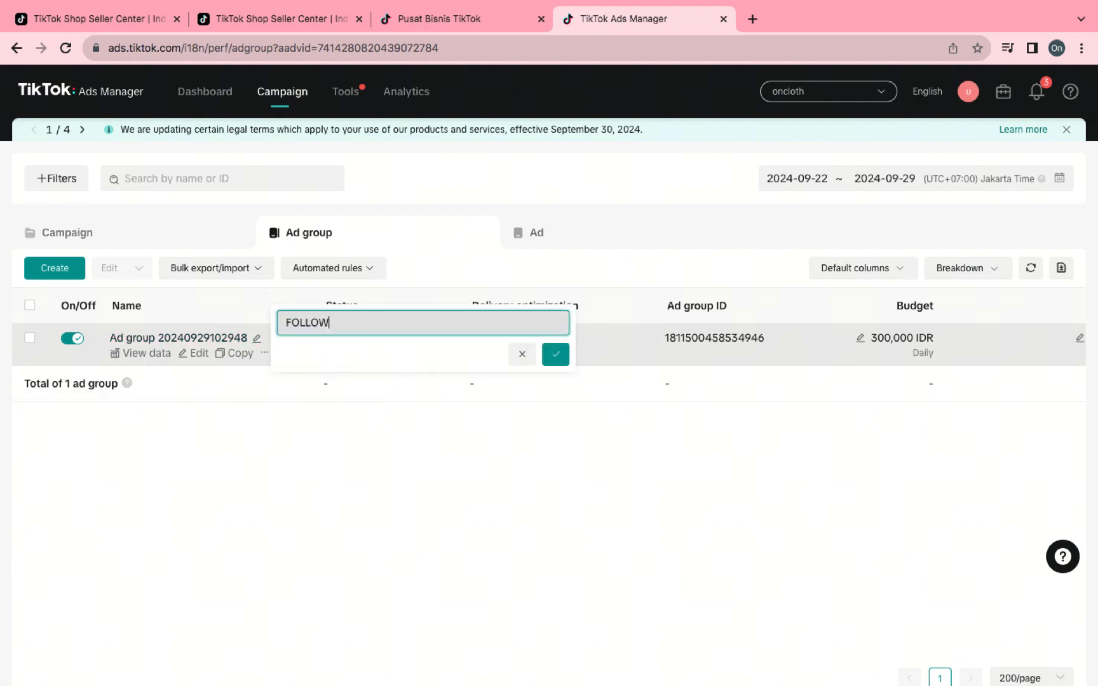
click(555, 354)
Step: Set the FOLLOW ad group's bid to 50 IDR per follow
scroll(791, 378, right, 4)
scroll(792, 375, right, 3)
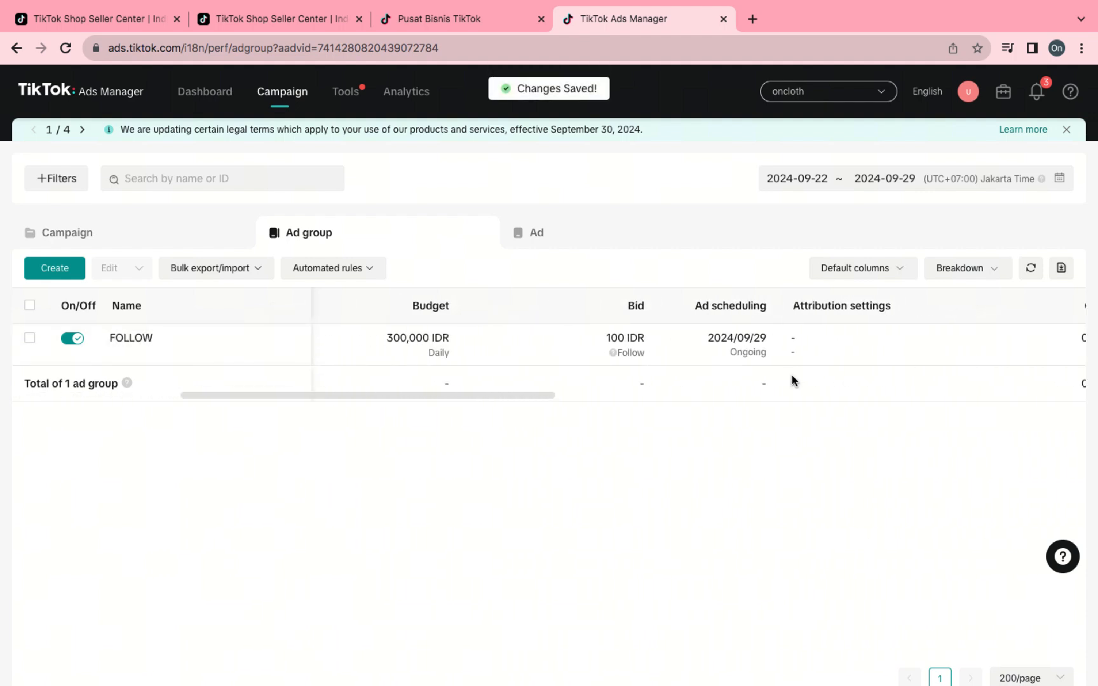
click(596, 339)
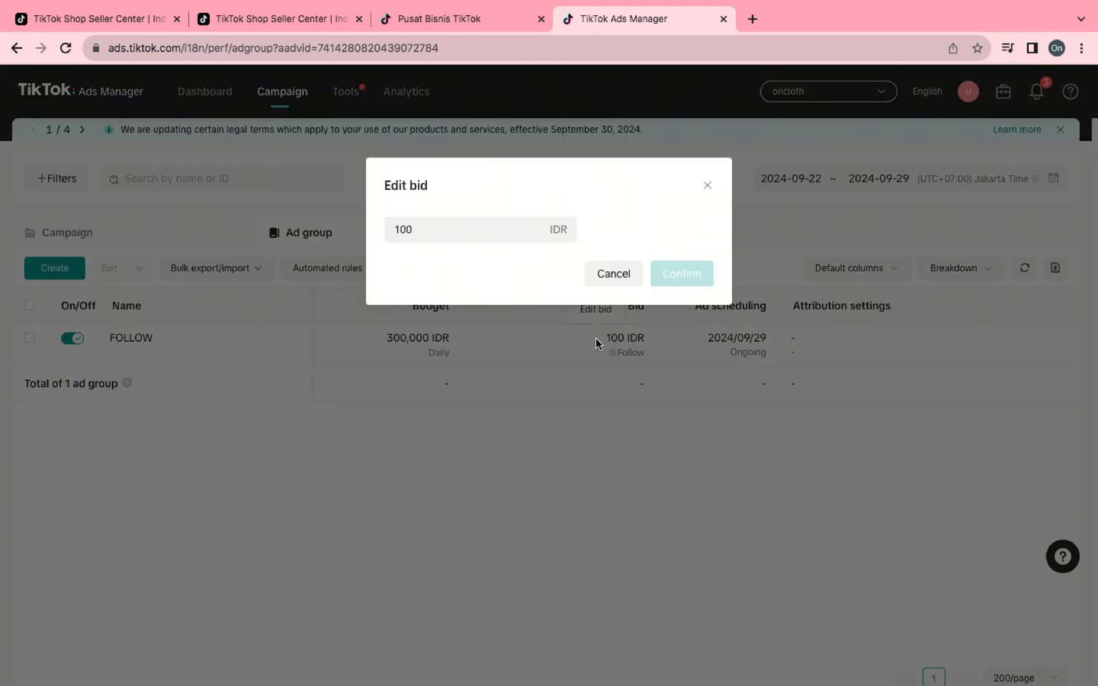
click(407, 230)
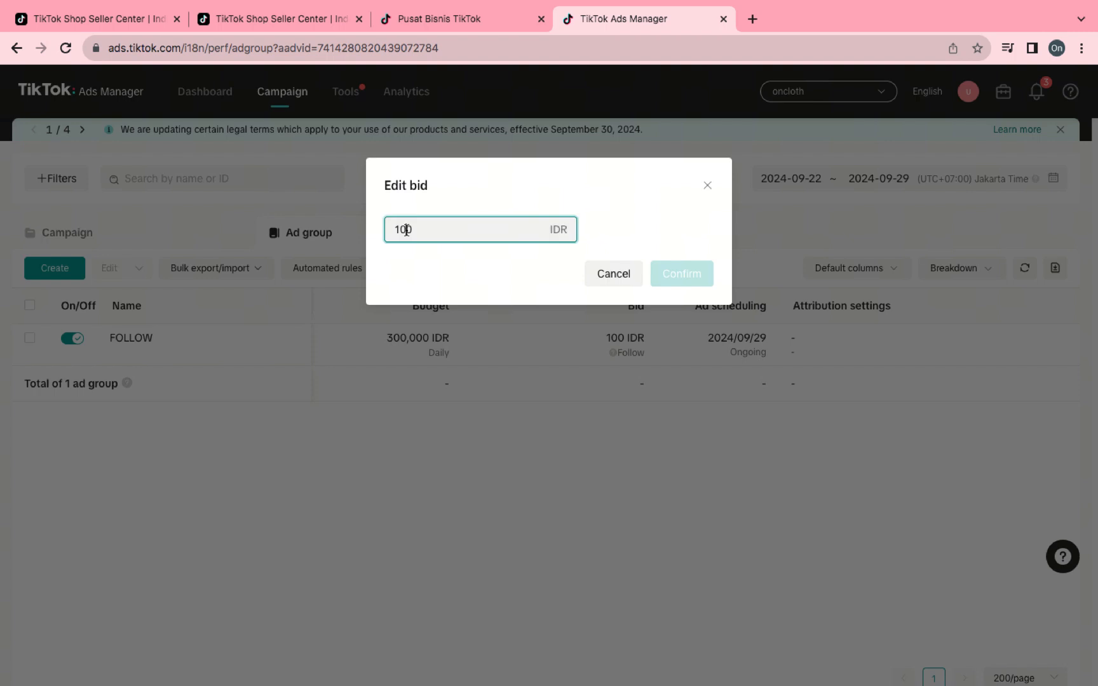
key(BackSpace)
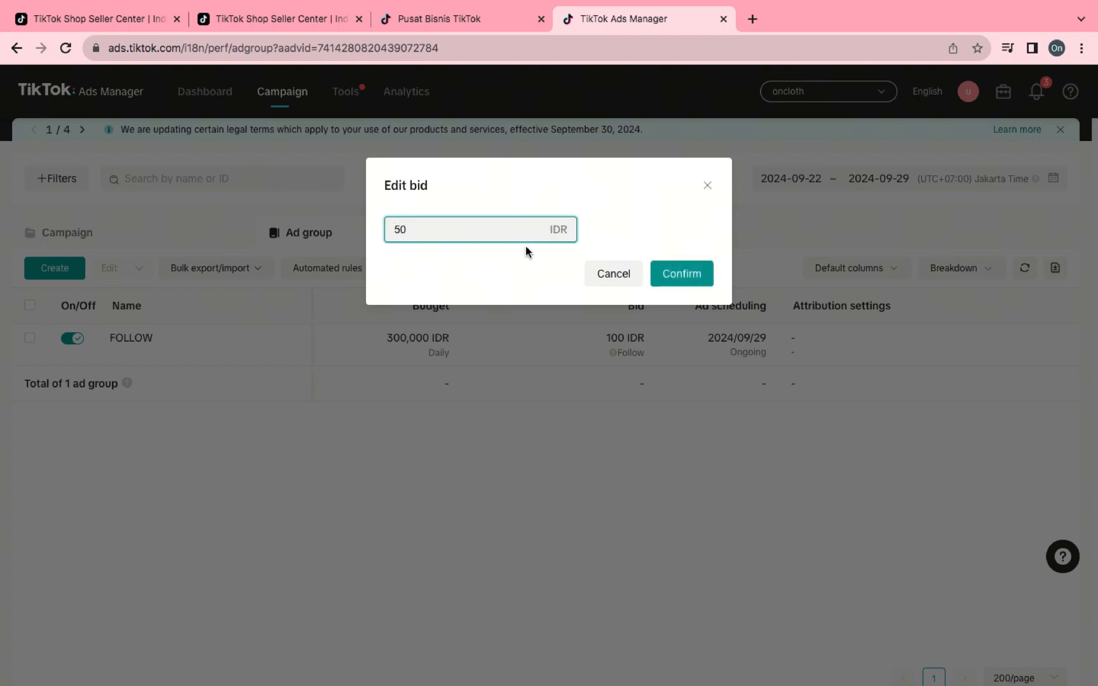
click(678, 278)
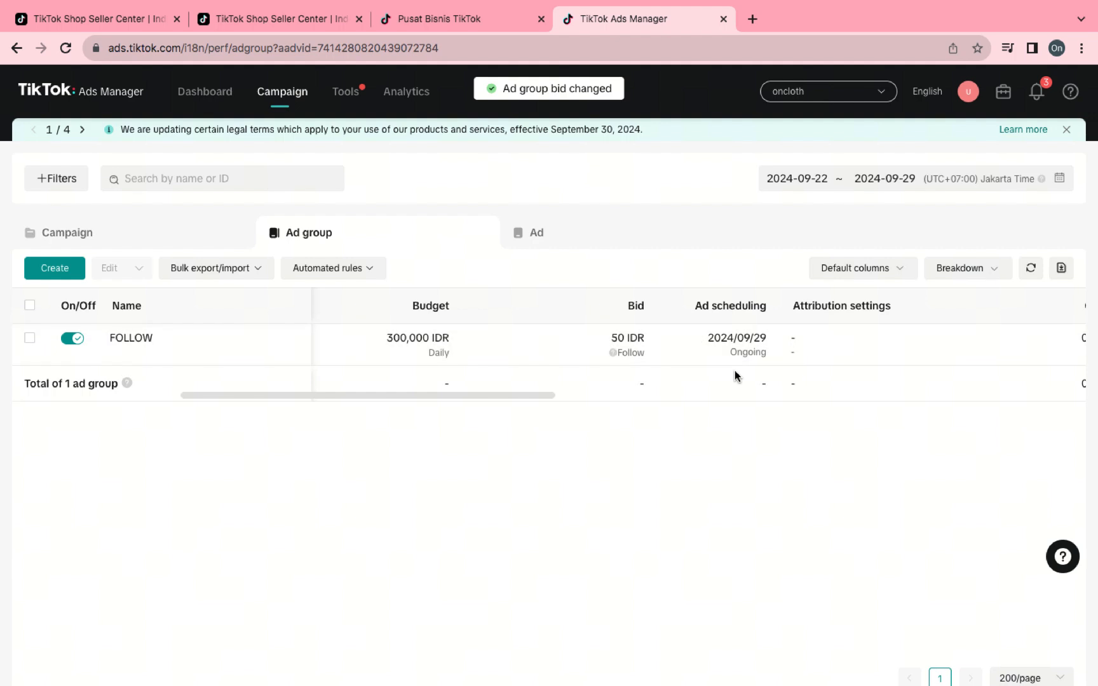
Step: Review the FOLLOW ad group's conversion and result columns, and show the campaign list
scroll(734, 371, right, 15)
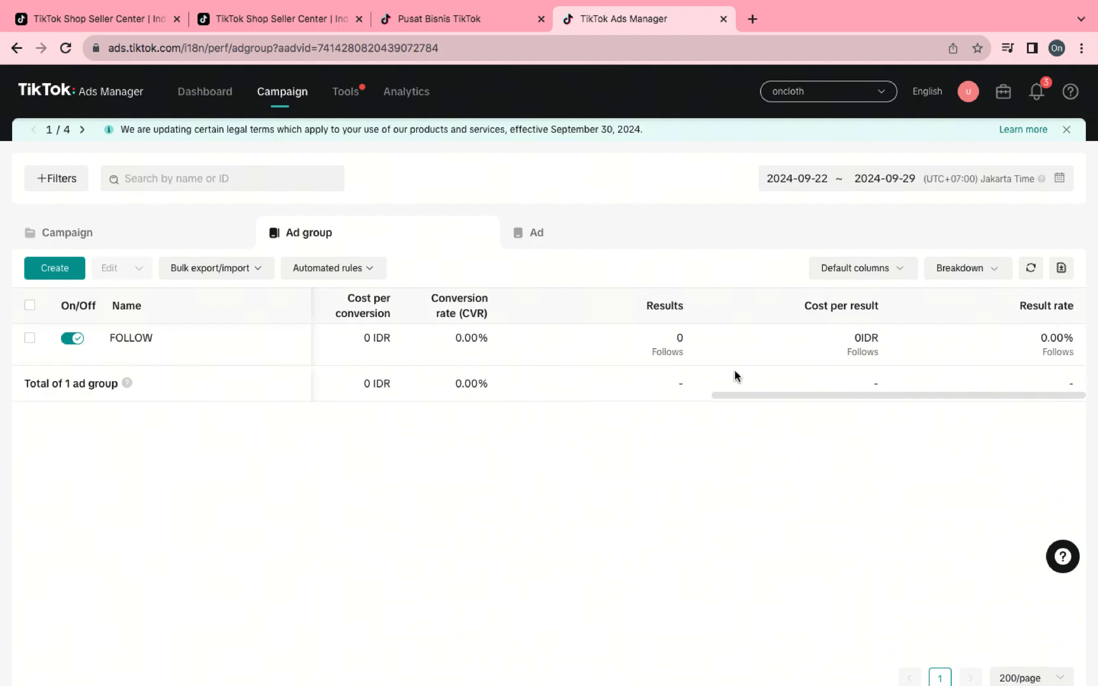
scroll(735, 370, left, 15)
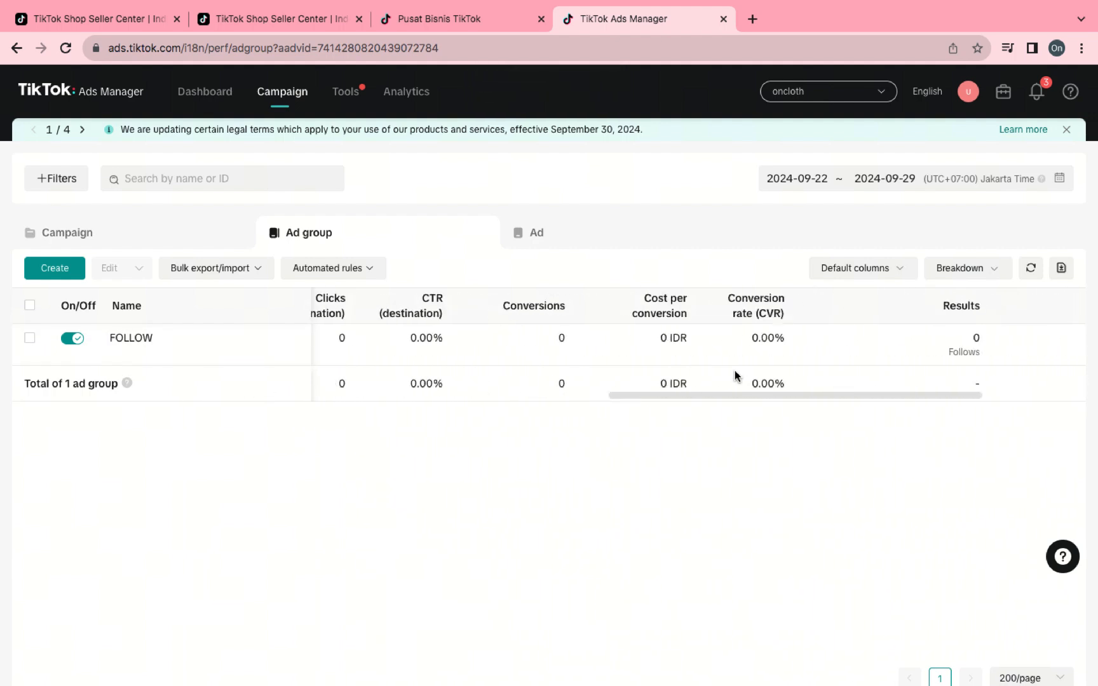
click(161, 243)
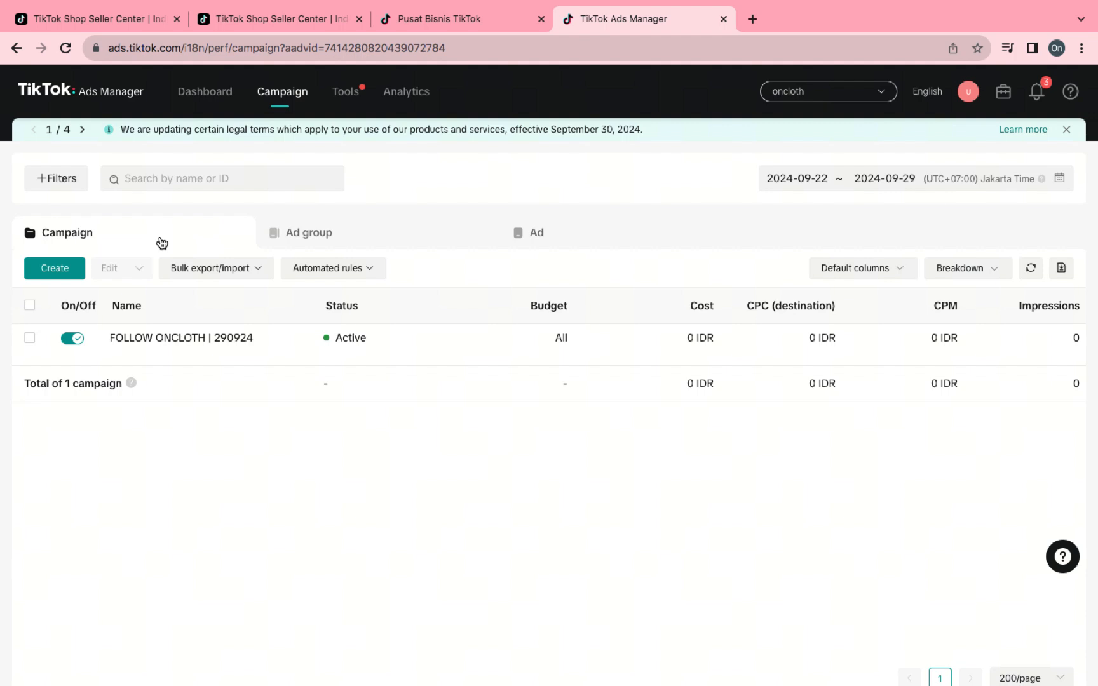